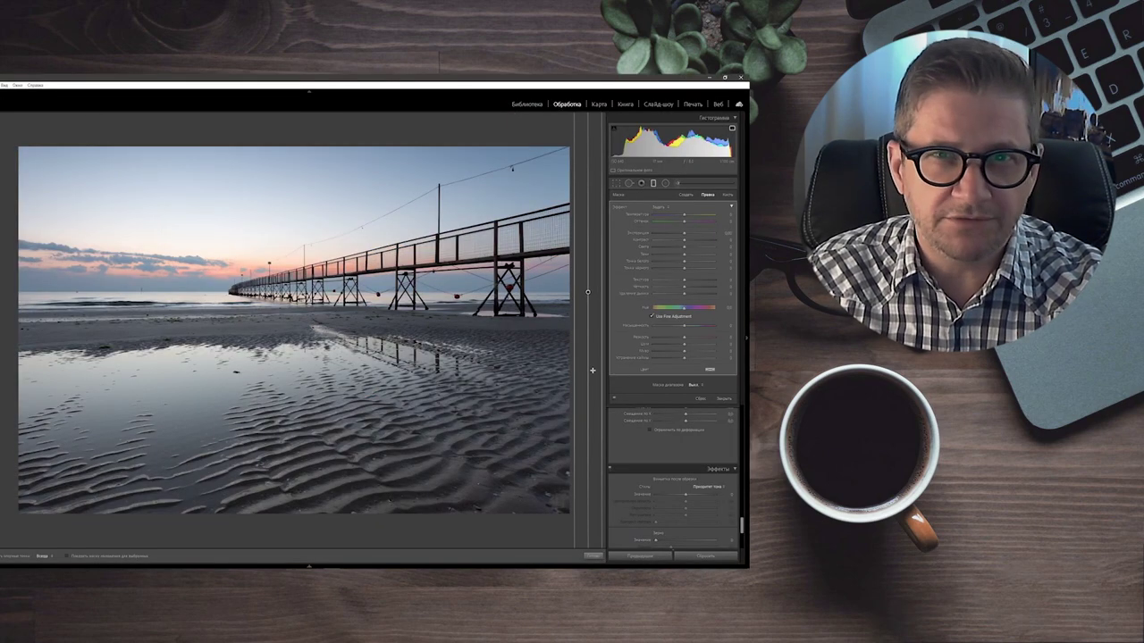
Step: Limit the adjustment with a Luminance range mask that excludes the bright sky and water
left_click(694, 385)
left_click(691, 410)
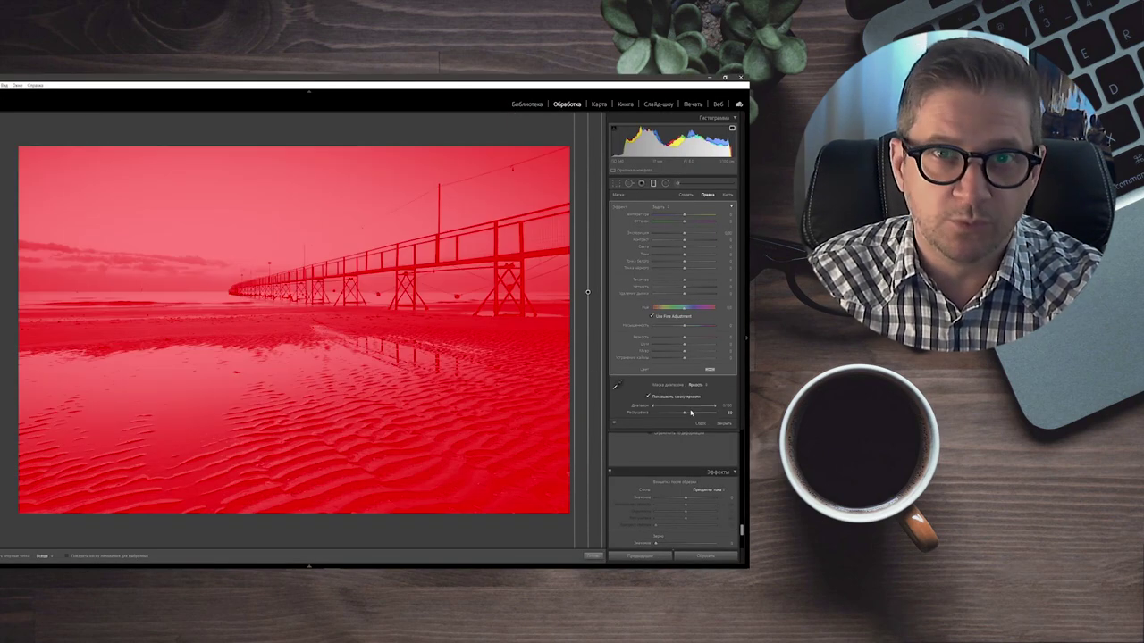
left_click(648, 397)
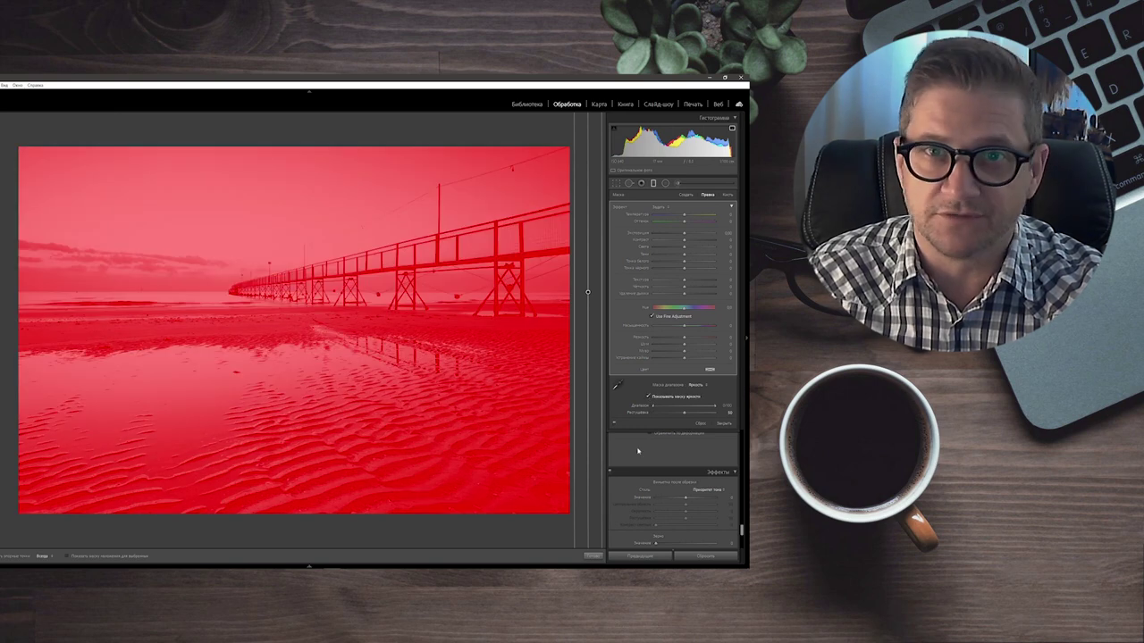
left_click_drag(715, 407, 670, 407)
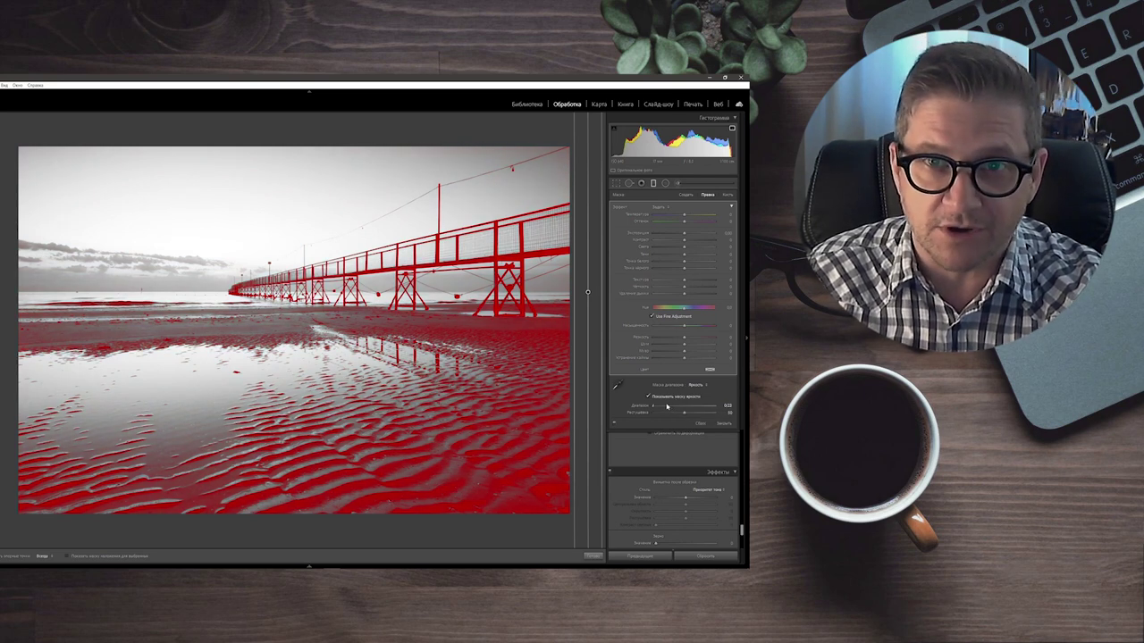
left_click_drag(664, 406, 662, 406)
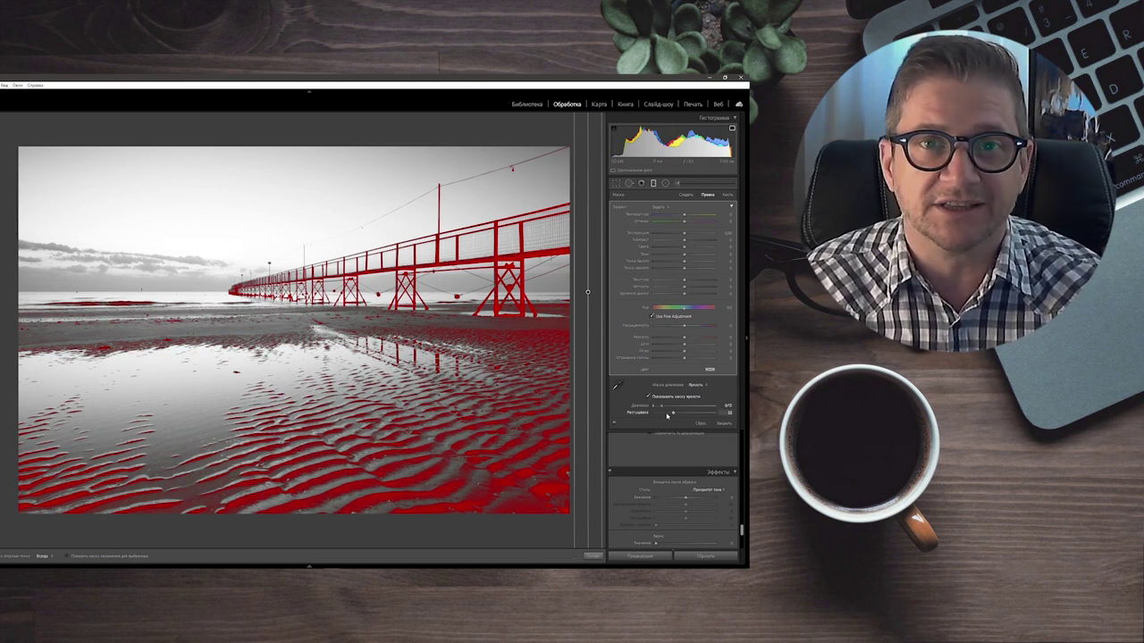
Step: Feather the luminance mask, hide its preview, and cool the masked area to Temp about -16
left_click_drag(667, 416, 682, 417)
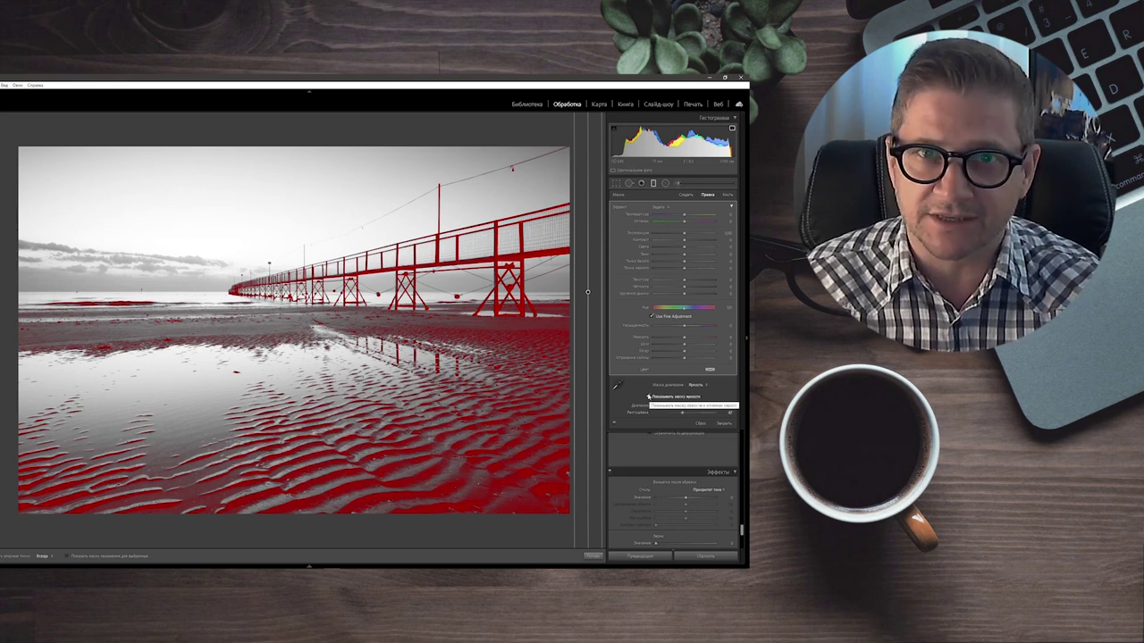
left_click(648, 396)
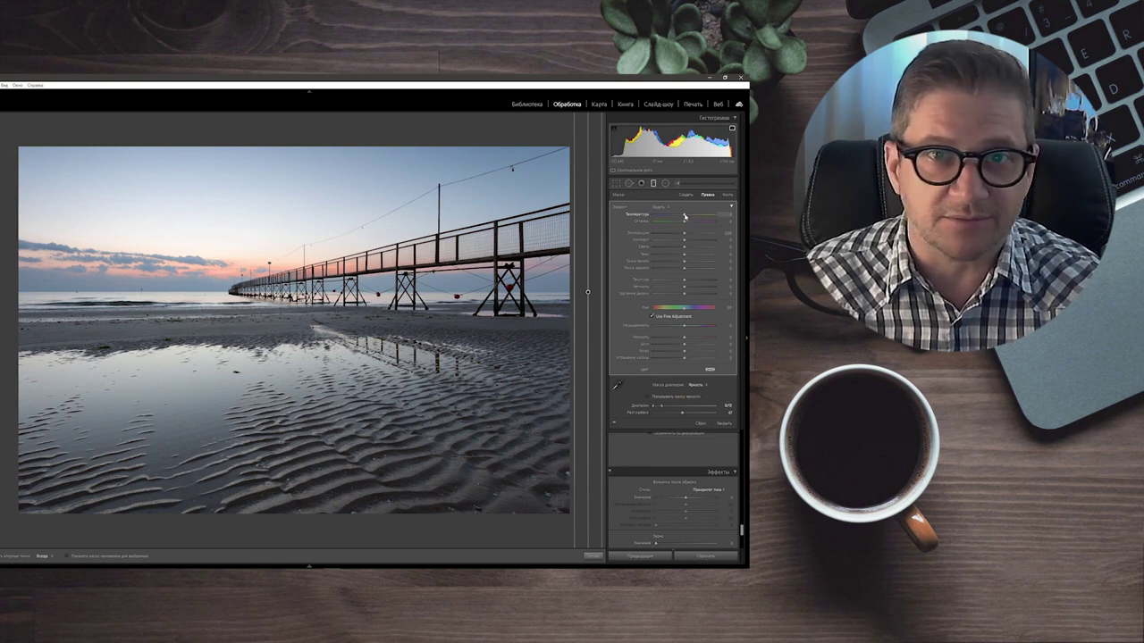
left_click_drag(684, 216, 679, 217)
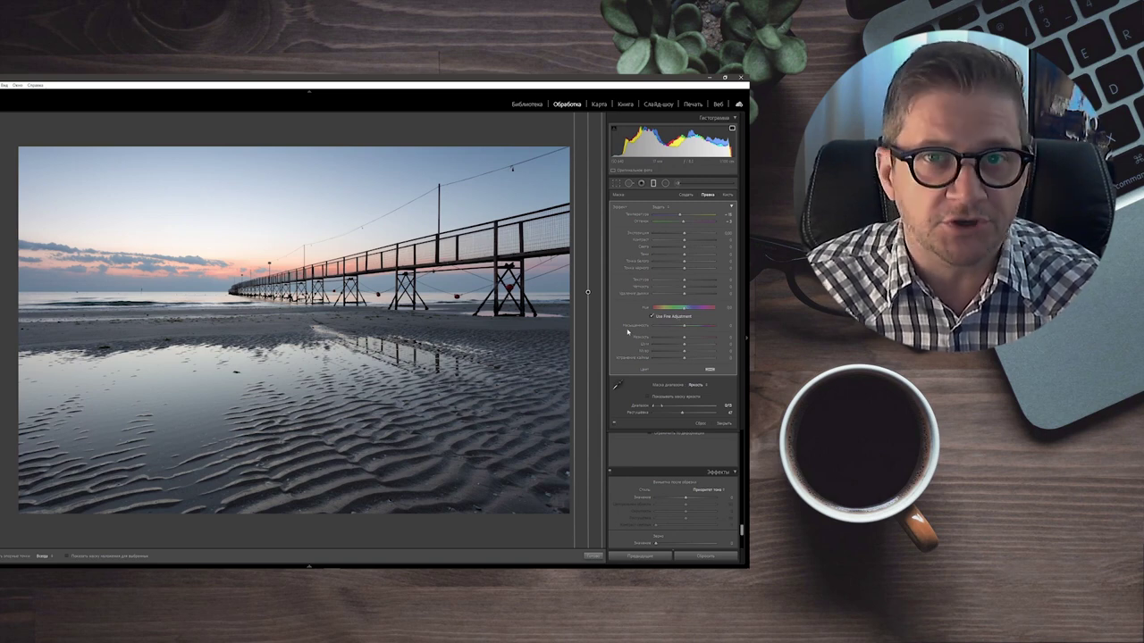
key("Escape")
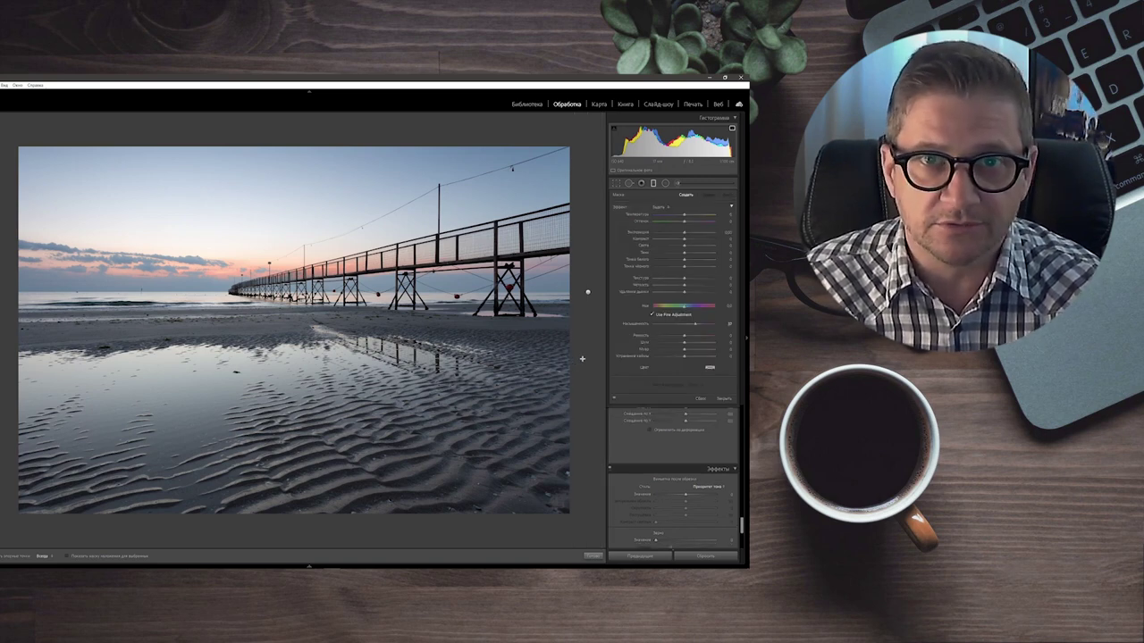
Step: Draw a new Graduated Filter with a Luminance range mask, left range near 16, and softened feather
mouse_move(578, 264)
left_mouse_down()
mouse_move(612, 266)
mouse_move(582, 266)
left_mouse_up()
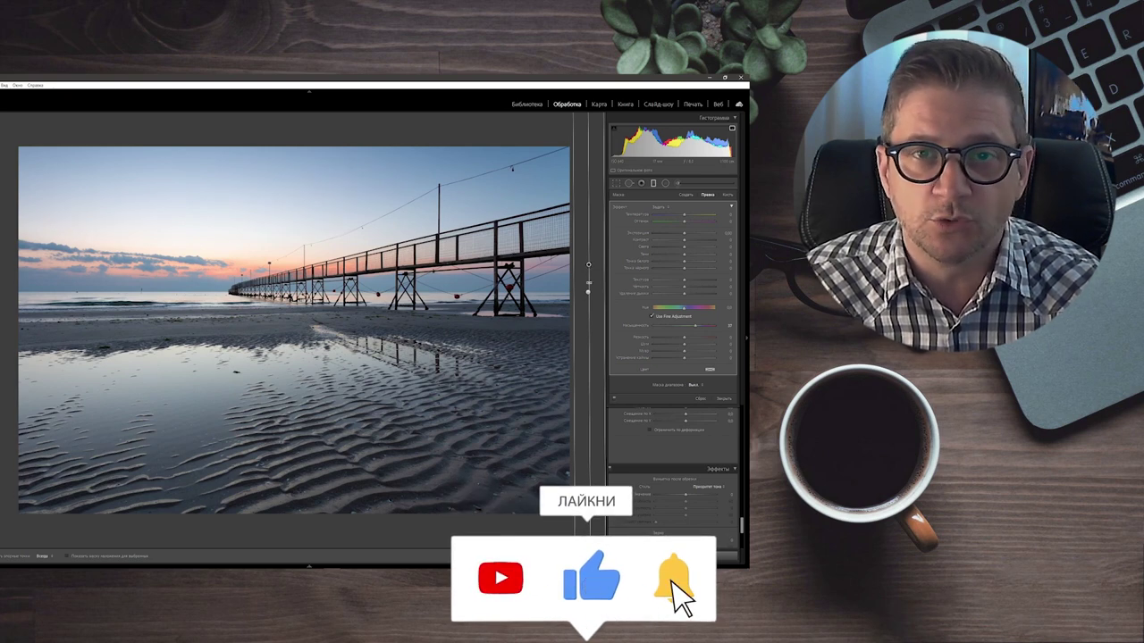
left_click(694, 385)
left_click(695, 408)
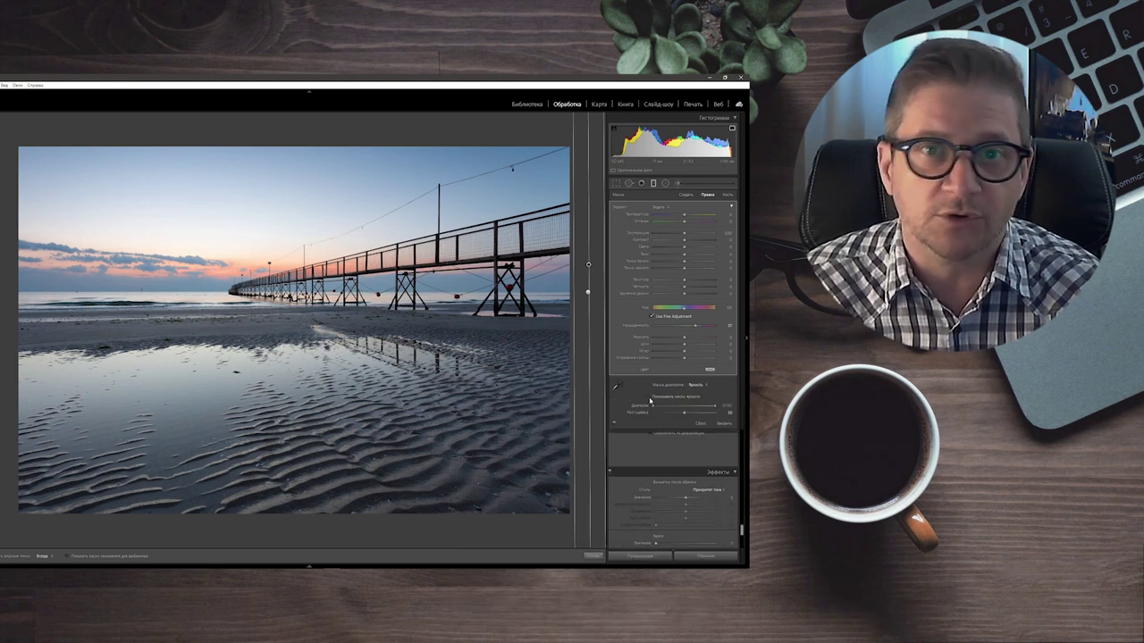
left_click(649, 397)
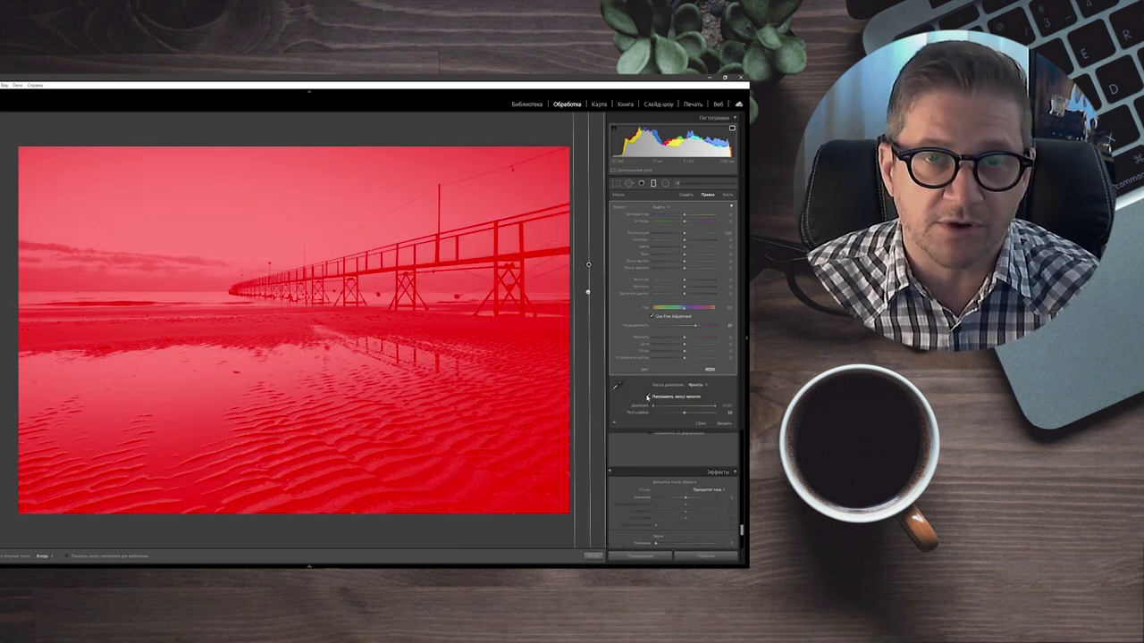
left_click(649, 397)
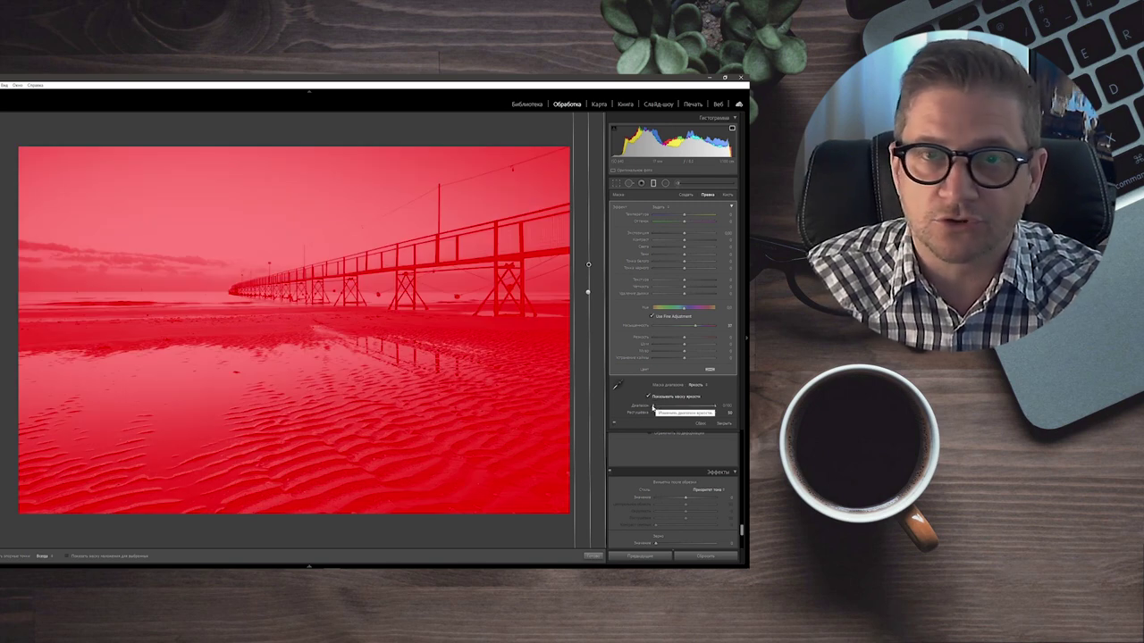
left_click_drag(653, 405, 687, 403)
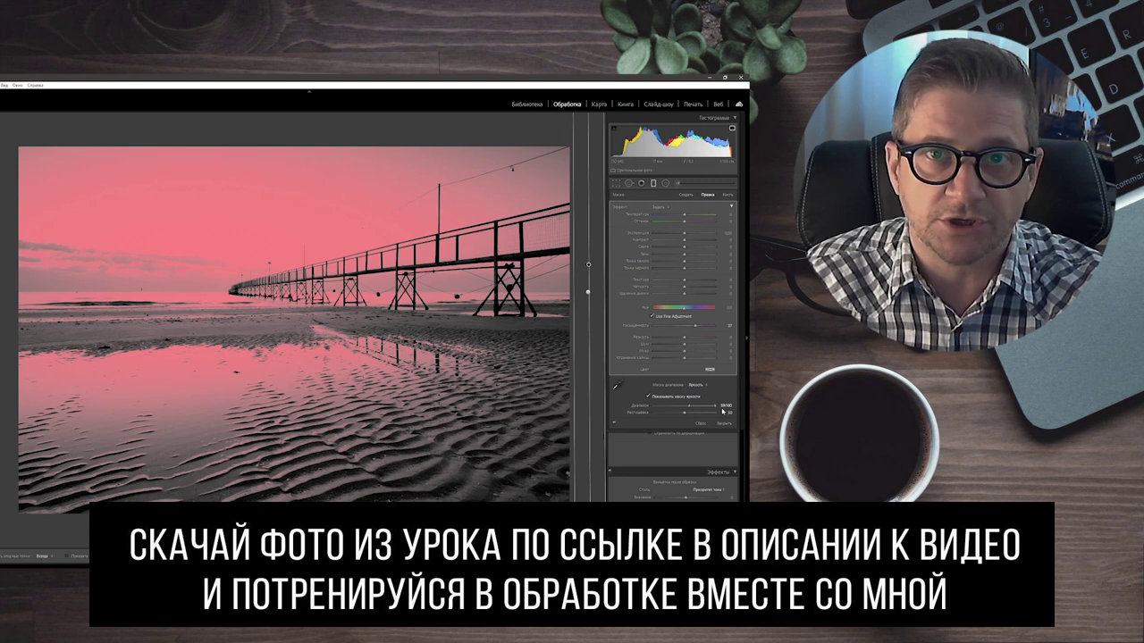
left_click_drag(681, 414, 686, 415)
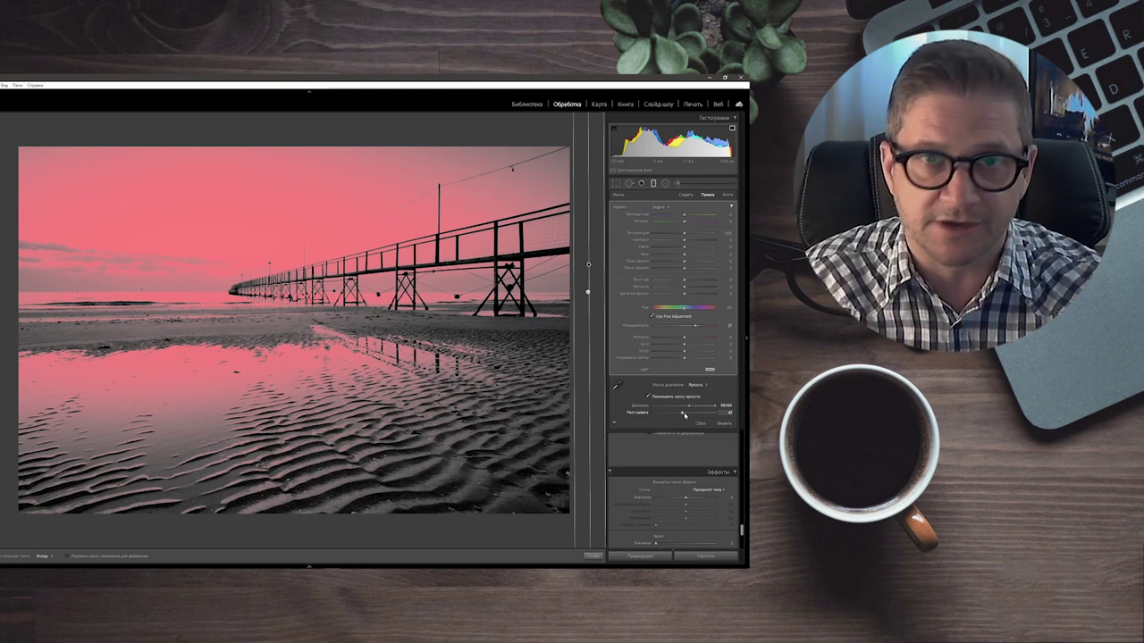
left_click(649, 396)
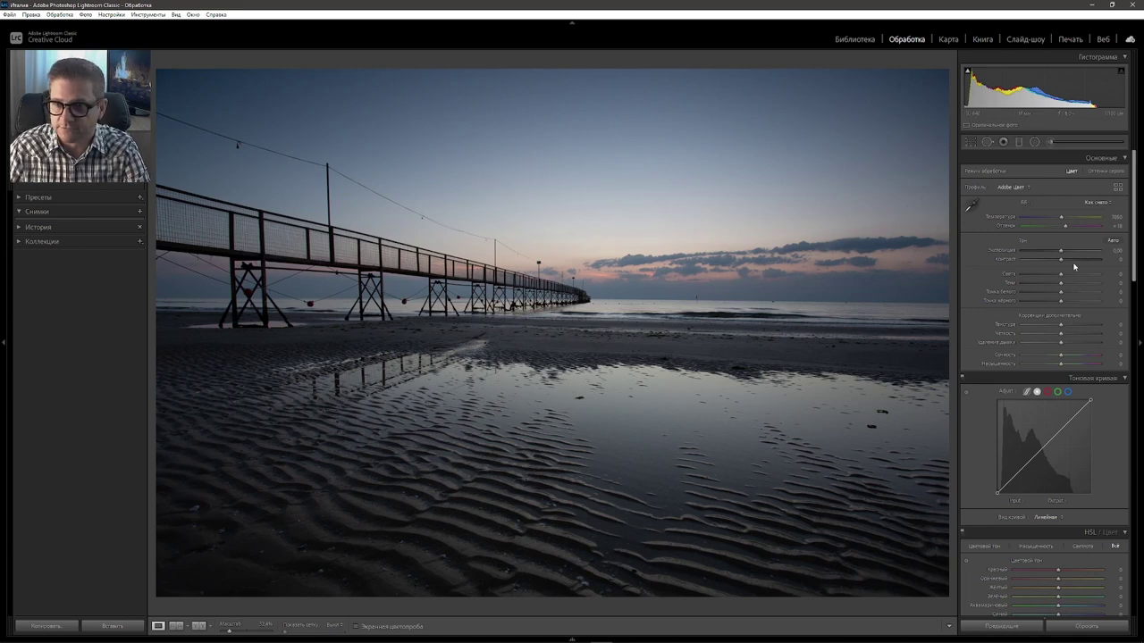
Step: Nudge Exposure up and set Blacks to +21 and Whites to +23 using clipping warnings
left_click_drag(1061, 253, 1067, 255)
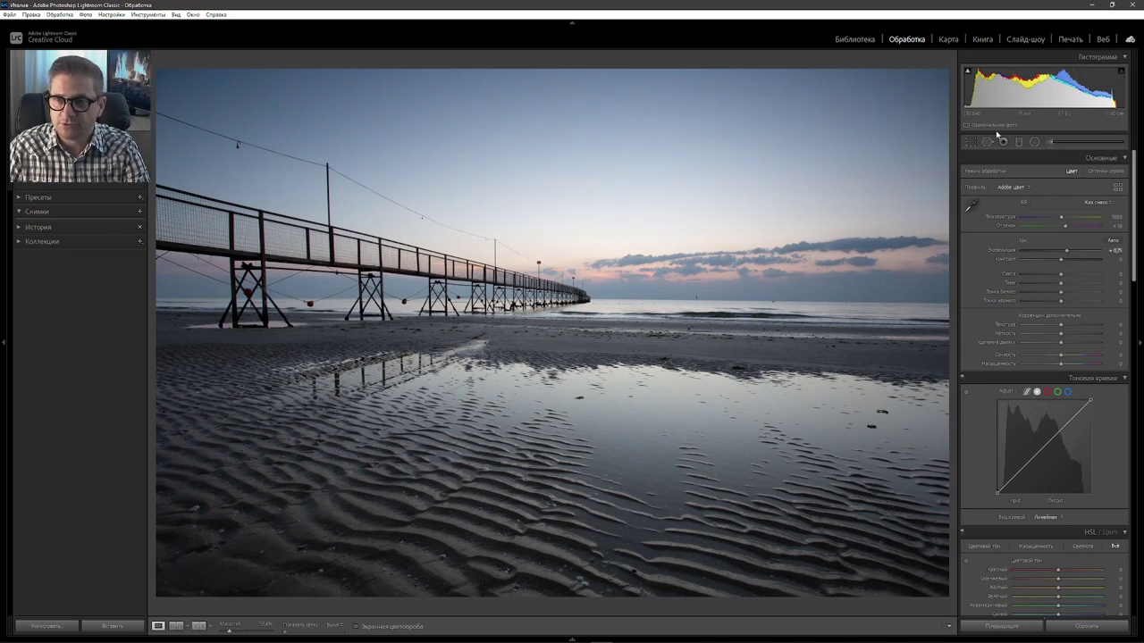
left_click(968, 75)
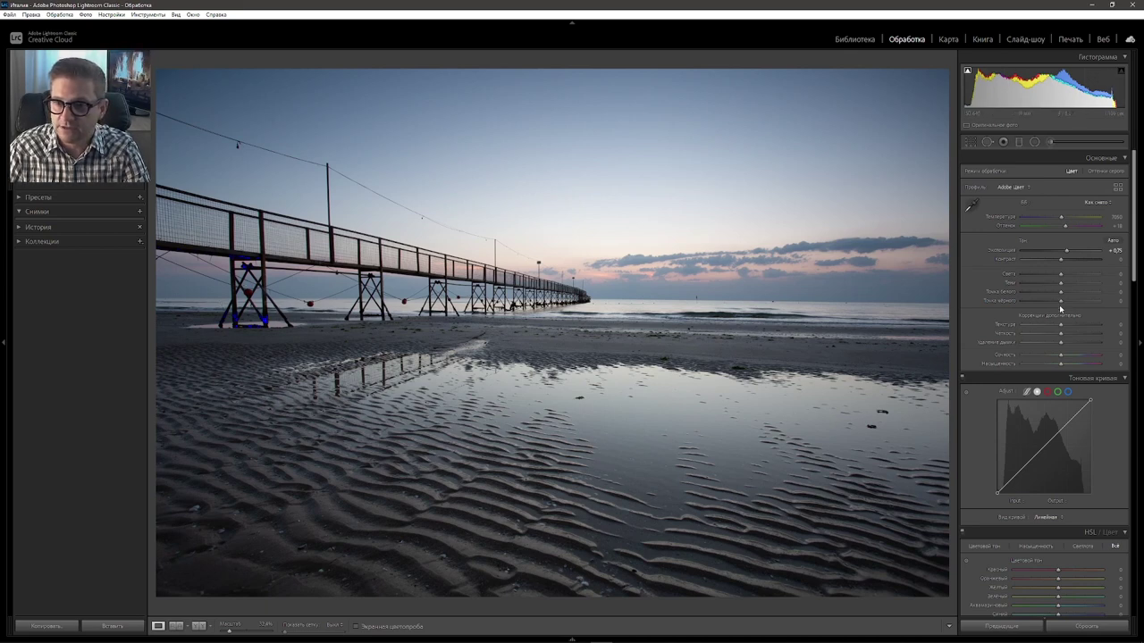
left_click_drag(1062, 303, 1070, 305)
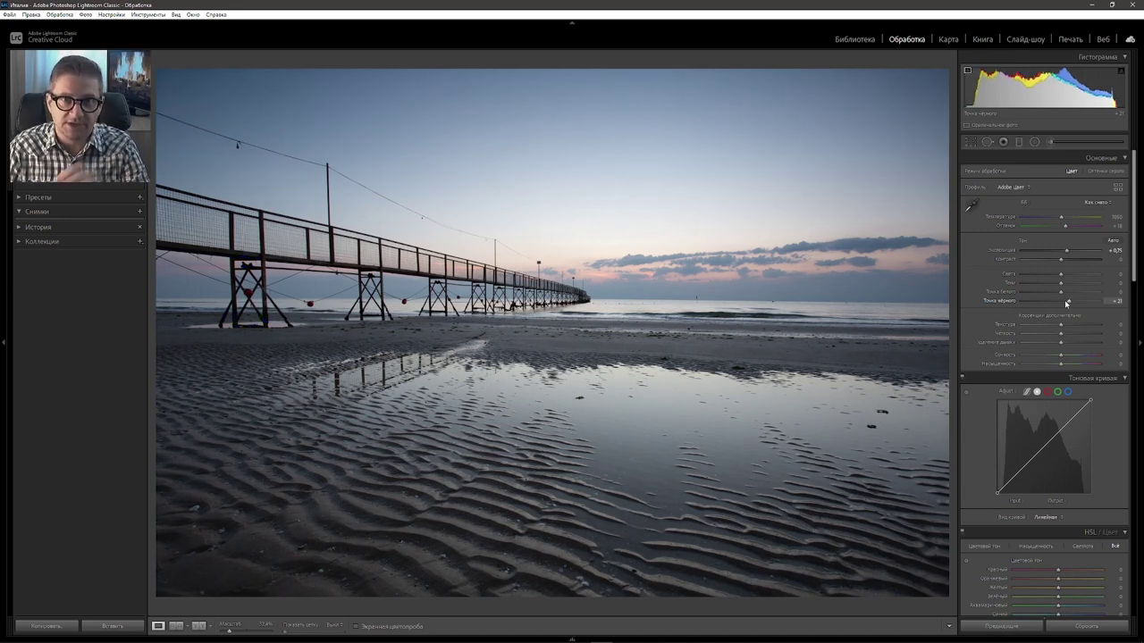
left_click(968, 71)
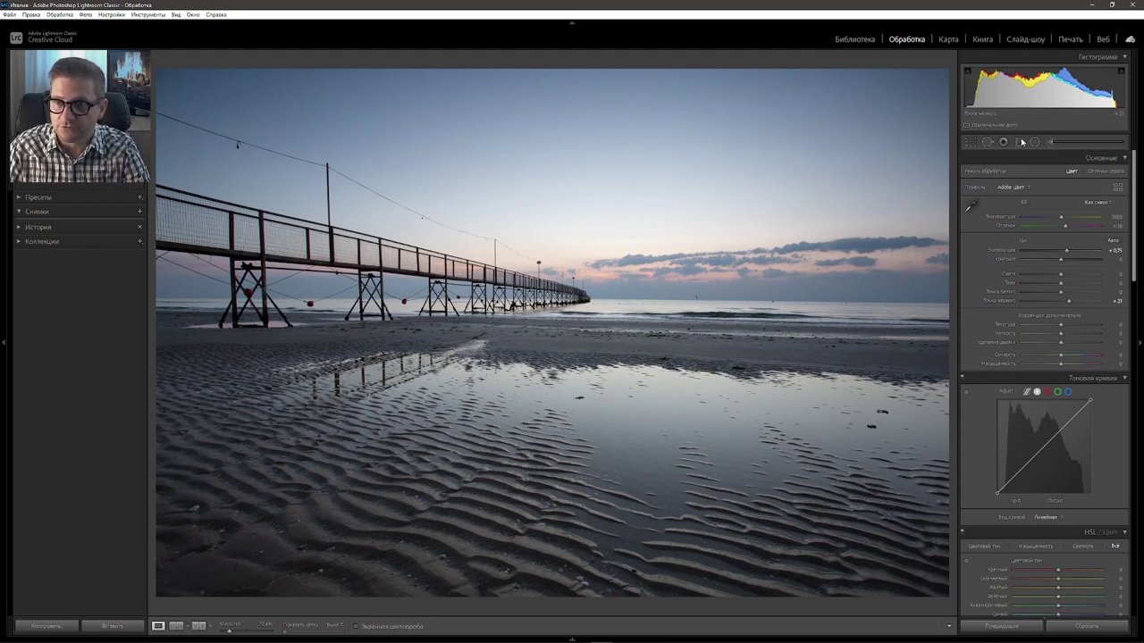
left_click(1122, 72)
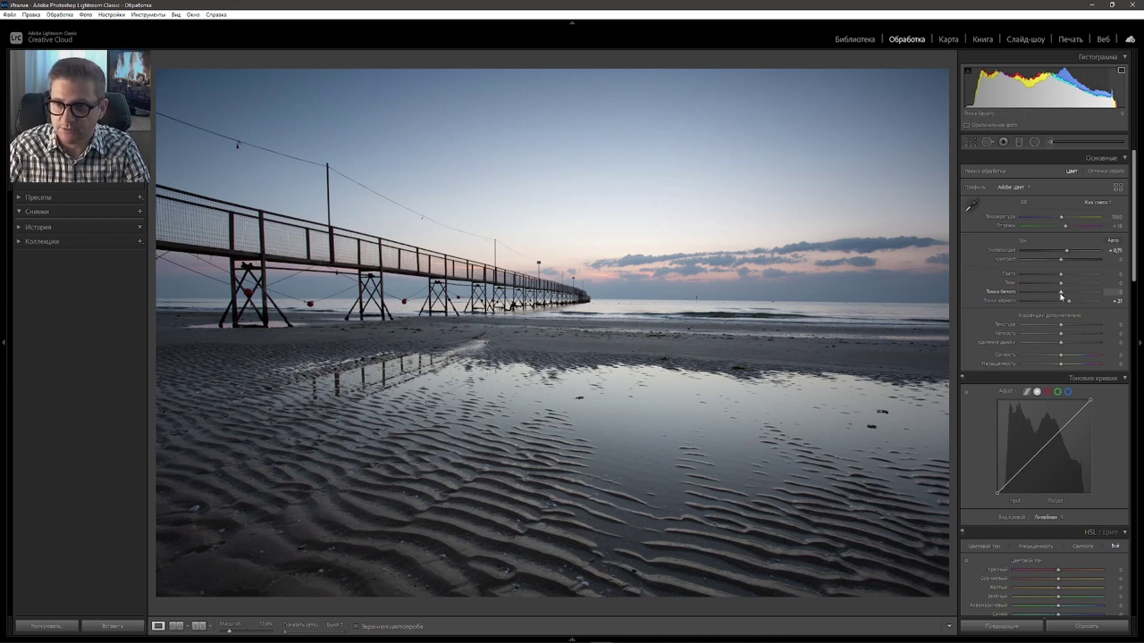
left_click_drag(1061, 295, 1069, 295)
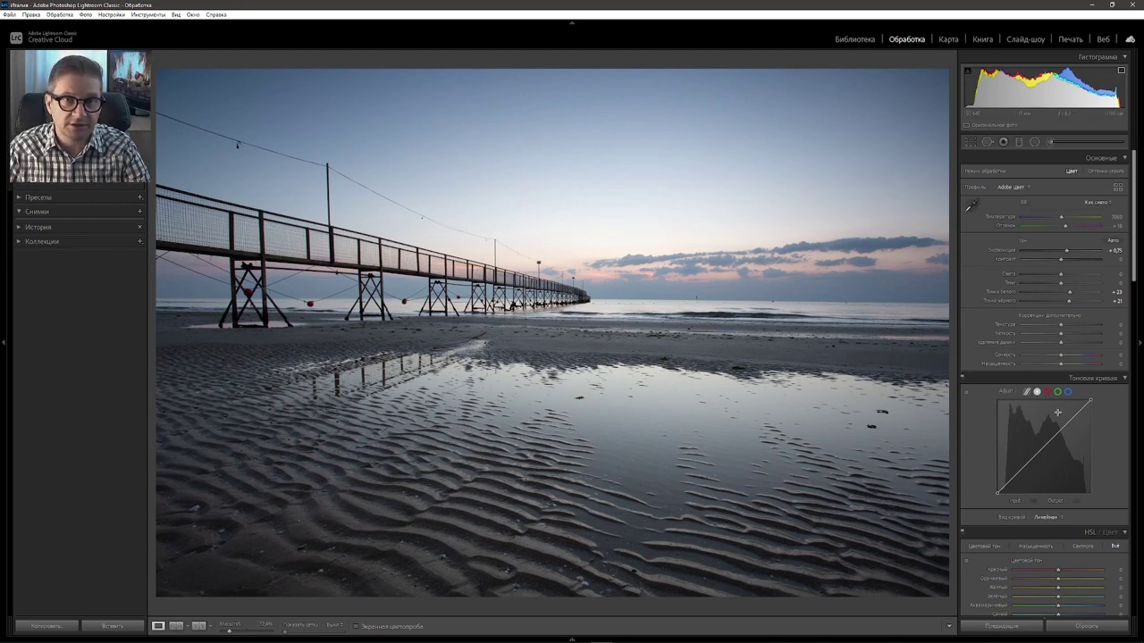
left_click_drag(1135, 258, 1135, 469)
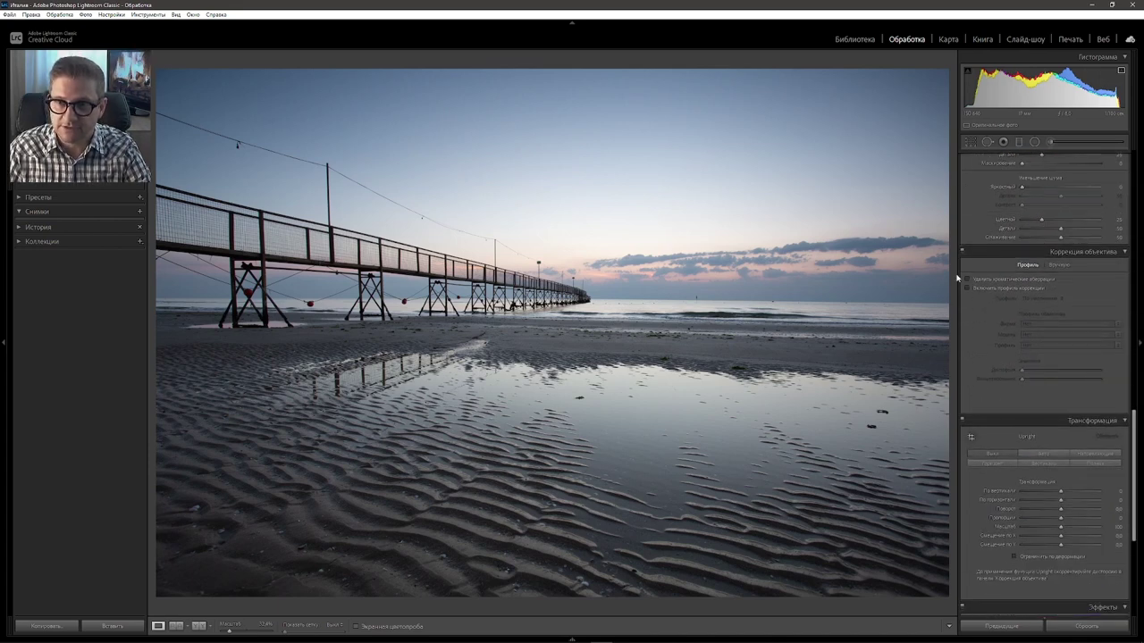
Step: Enable Remove Chromatic Aberration and the Canon EF 17-40mm lens profile correction
left_click(969, 280)
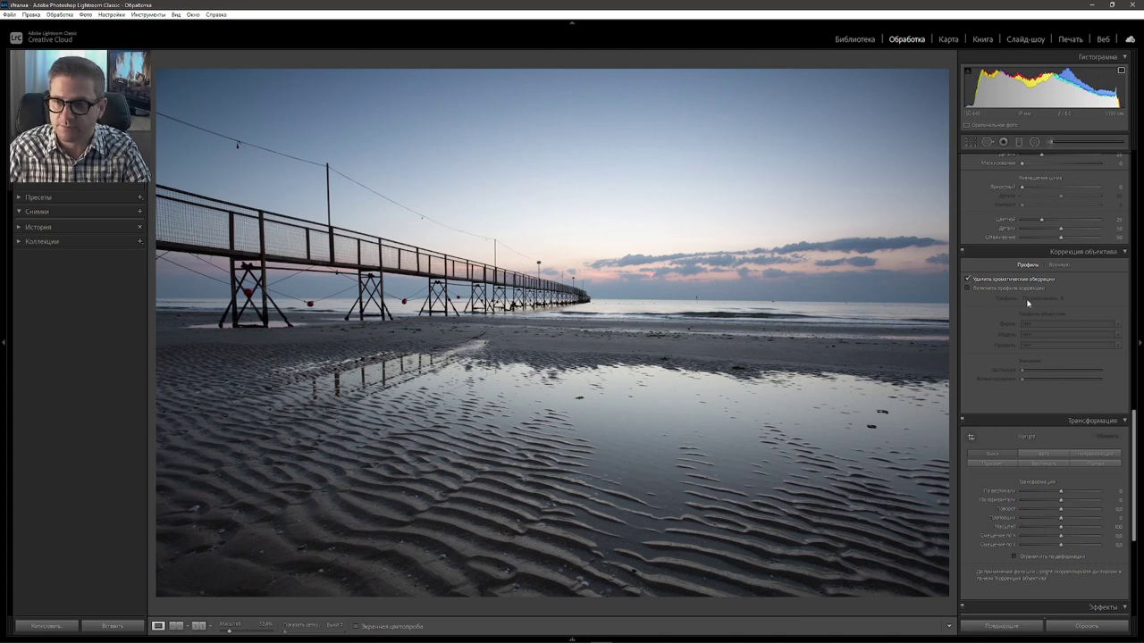
left_click(968, 289)
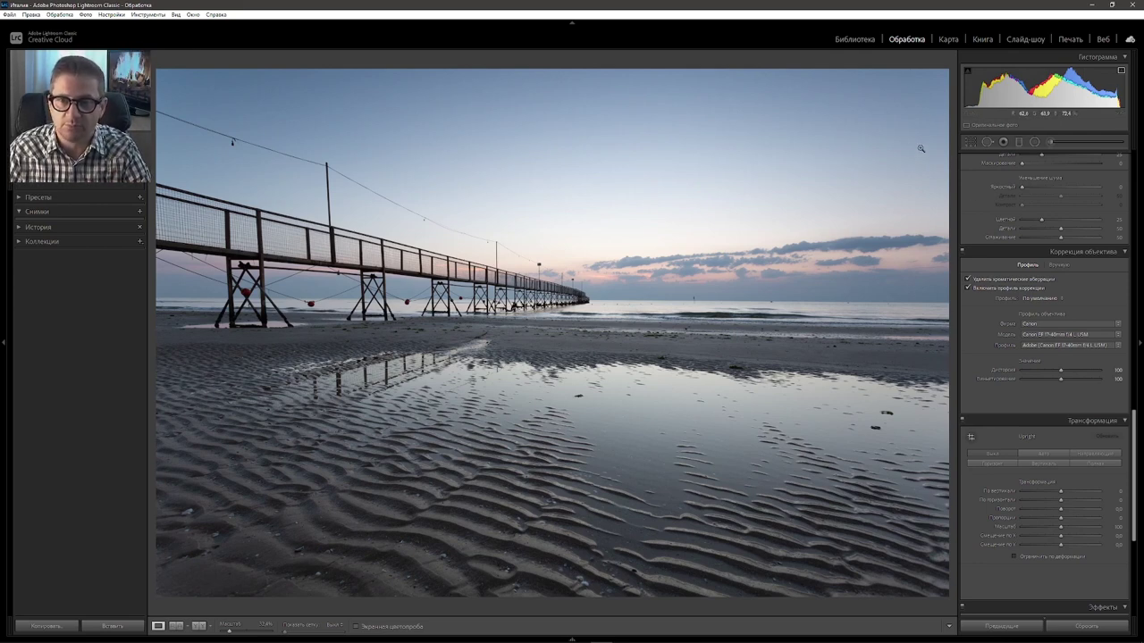
mouse_move(1134, 439)
left_mouse_down()
mouse_move(1134, 416)
mouse_move(1135, 466)
left_mouse_up()
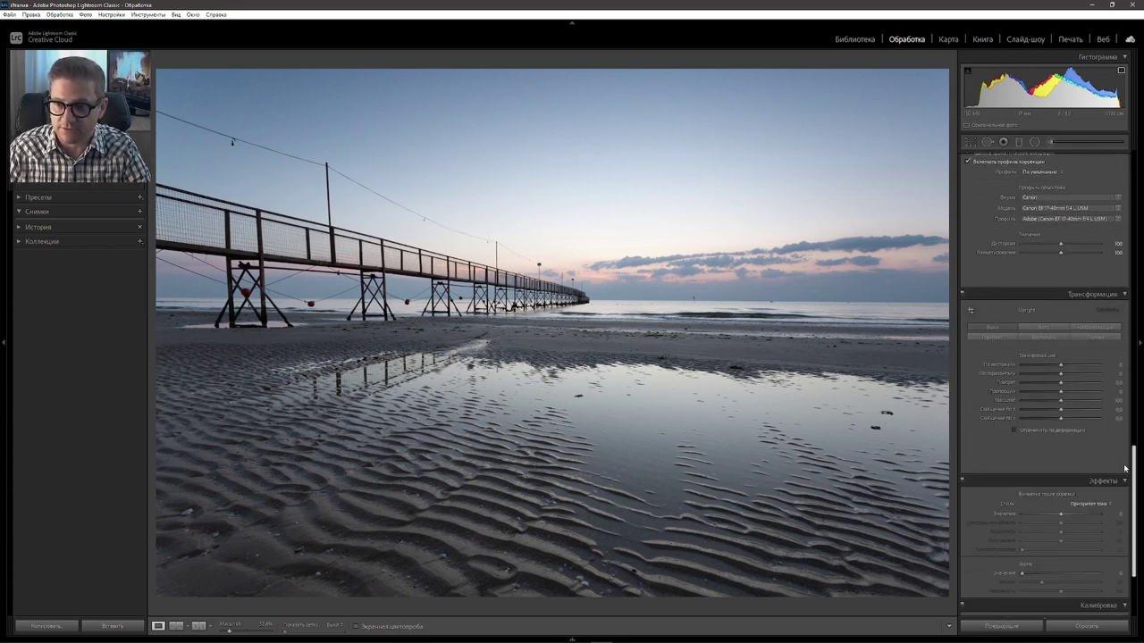
Step: Straighten the perspective with Guided Upright guides along the horizon and the pier supports
left_click(972, 311)
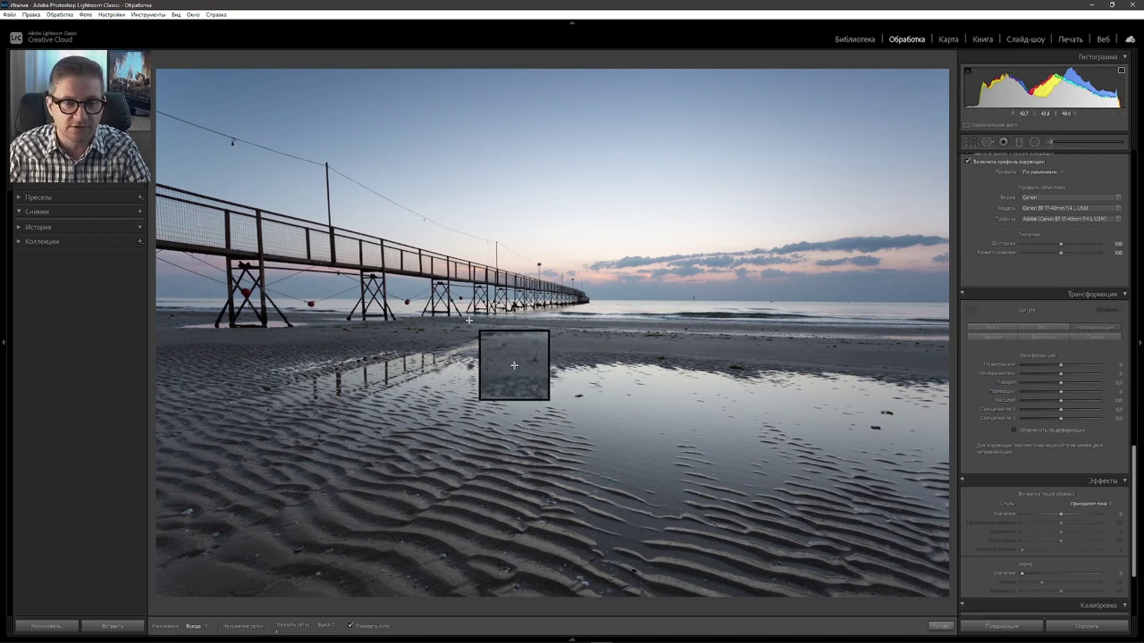
left_click_drag(197, 298, 908, 305)
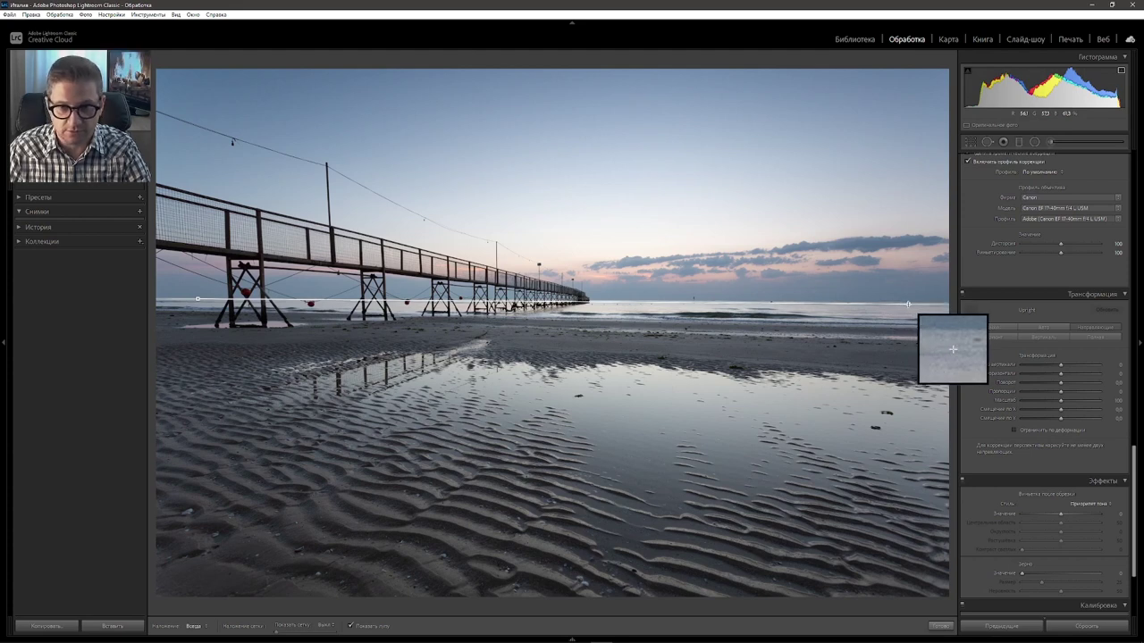
mouse_move(250, 87)
left_mouse_down()
mouse_move(278, 590)
mouse_move(277, 579)
left_mouse_up()
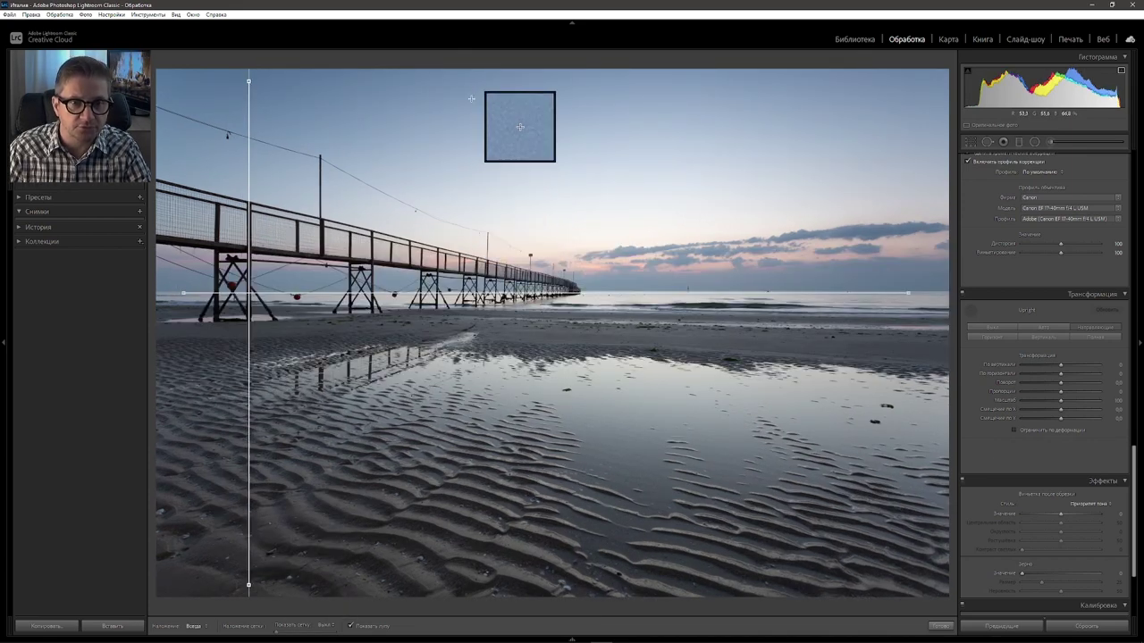
left_click_drag(475, 83, 463, 580)
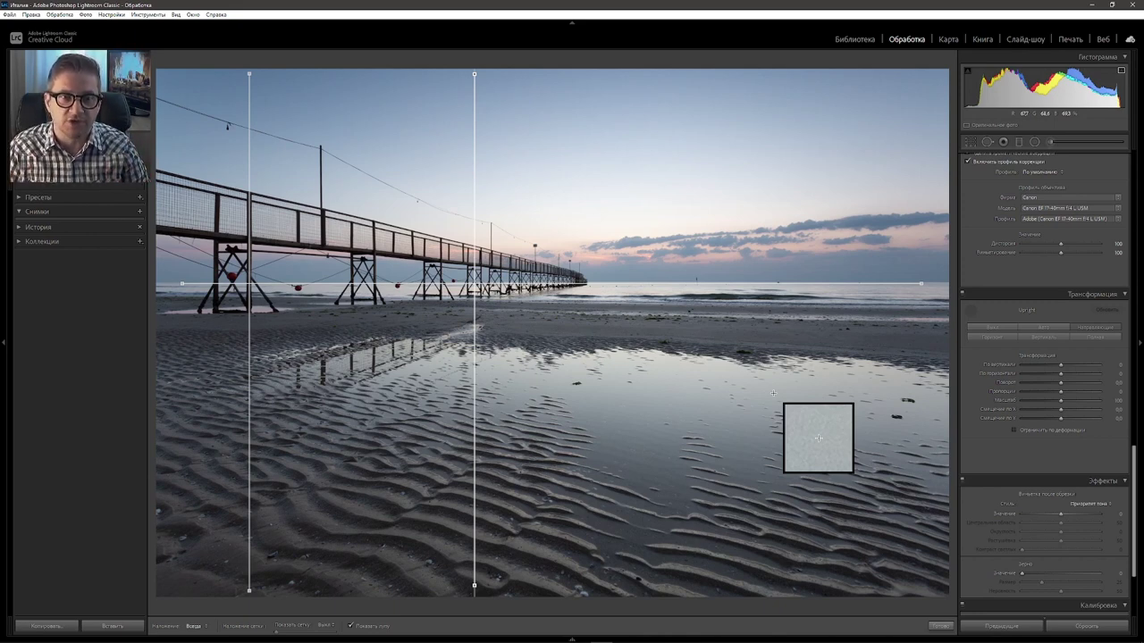
key("Escape")
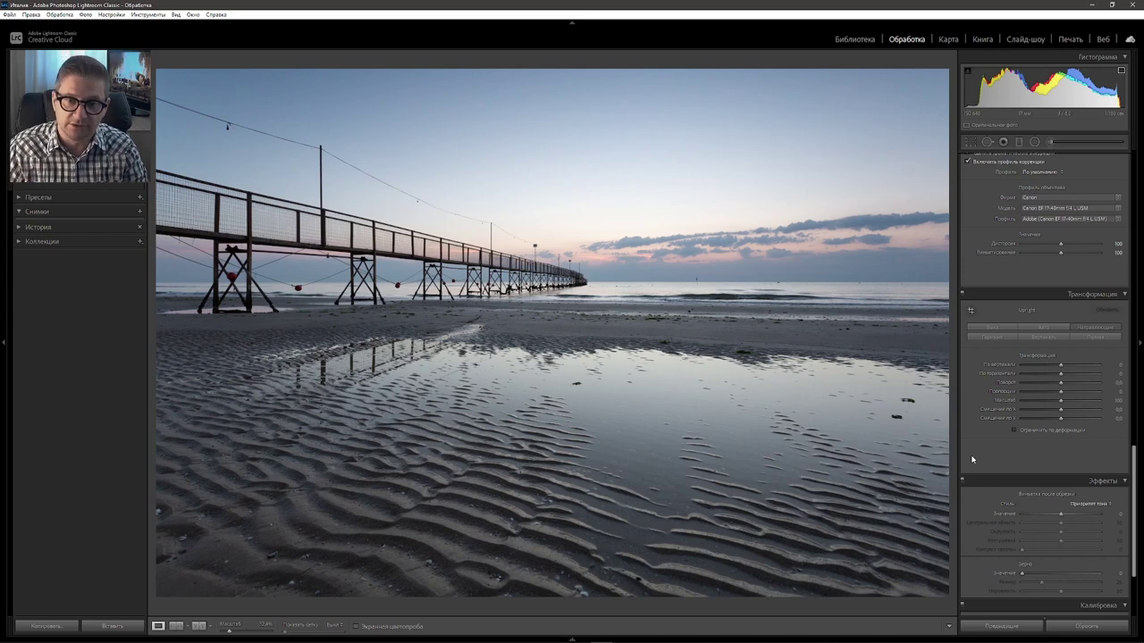
Step: Flip the photo horizontally so the pier sits on the right, and bring up the crop overlay
right_click(540, 179)
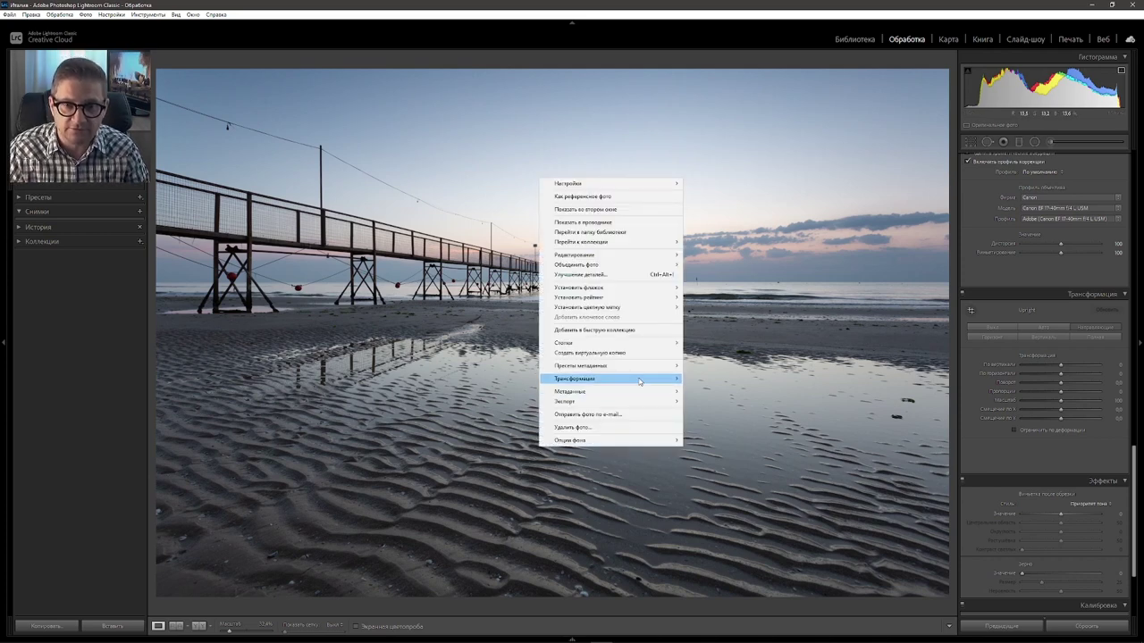
mouse_move(589, 379)
left_click(748, 403)
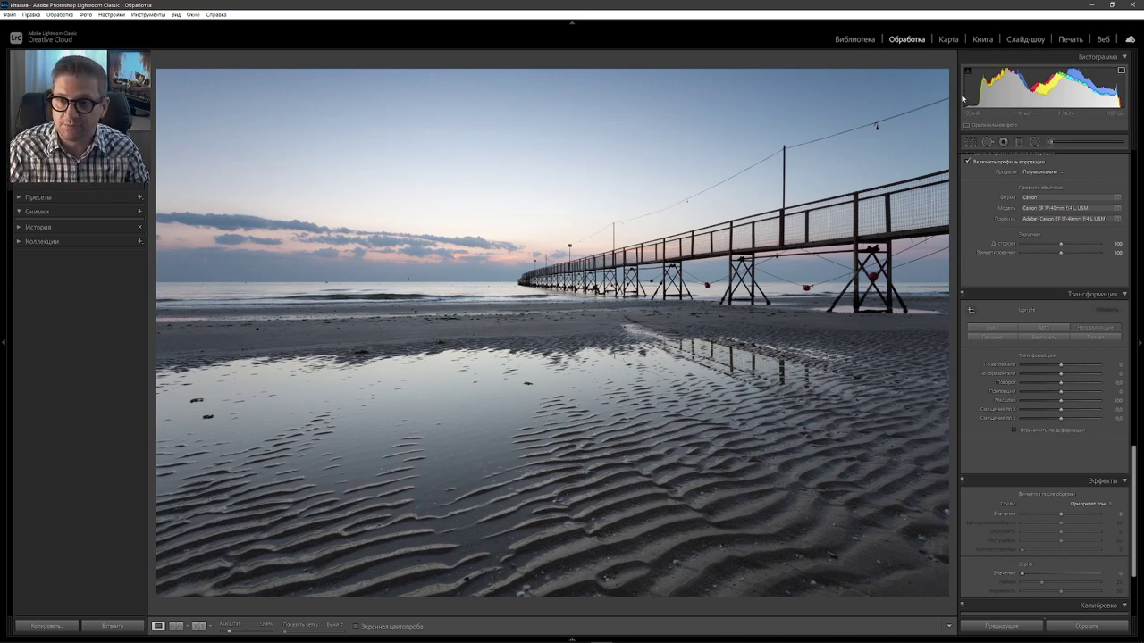
left_click(971, 143)
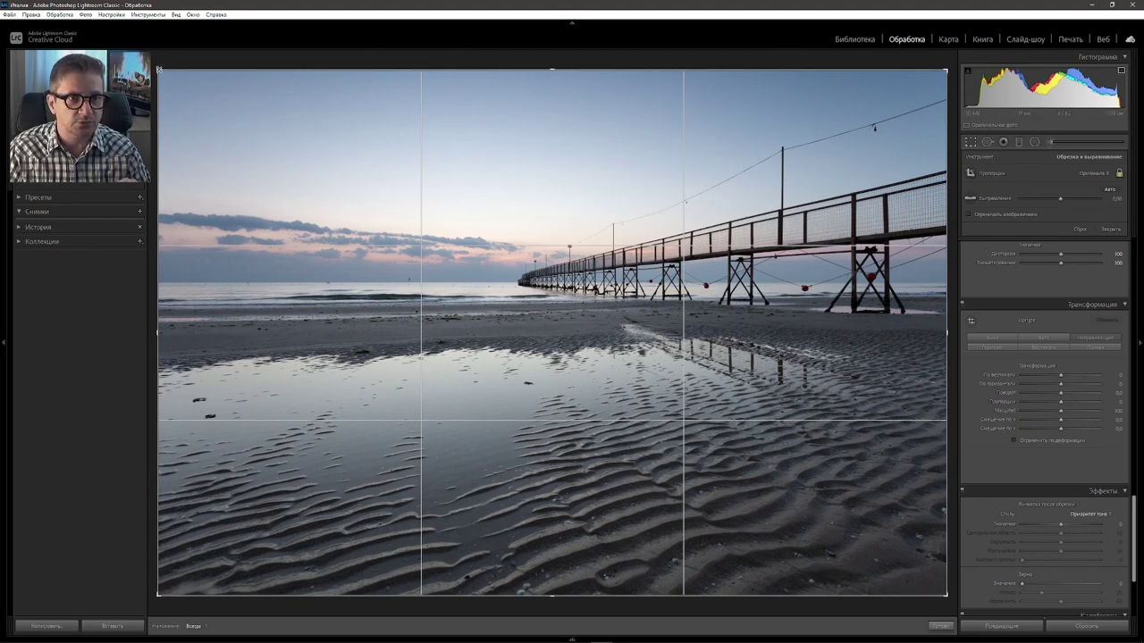
Step: Pull the crop's top-left and bottom-left corners inward, trimming the left edge, sky and sand
mouse_move(158, 71)
left_mouse_down()
mouse_move(189, 93)
mouse_move(141, 85)
mouse_move(180, 86)
left_mouse_up()
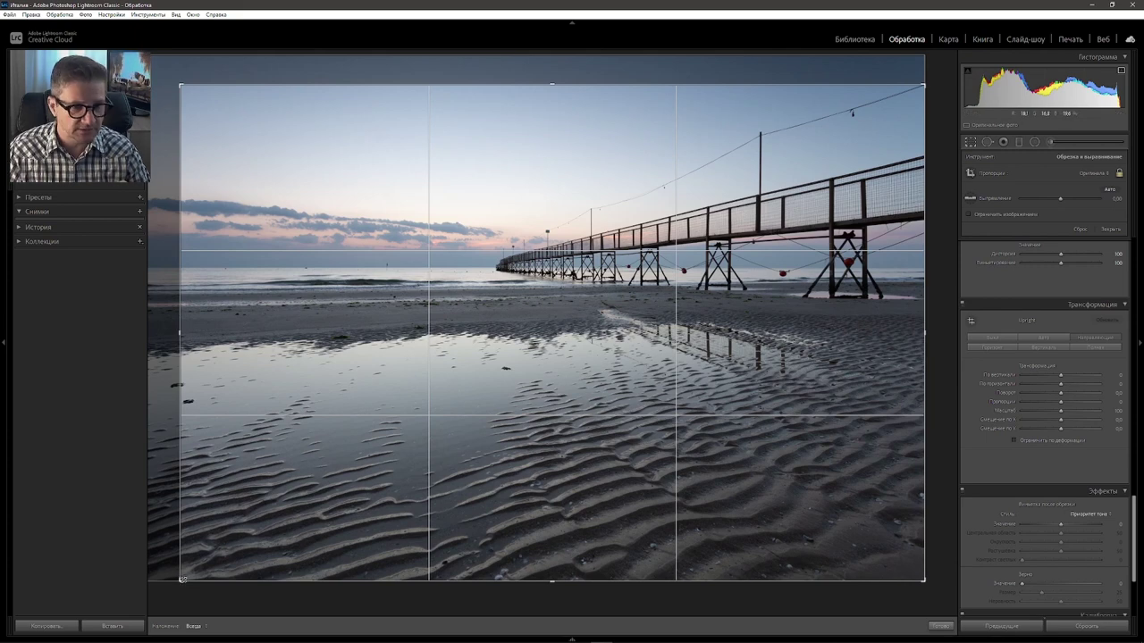
left_click_drag(181, 579, 205, 564)
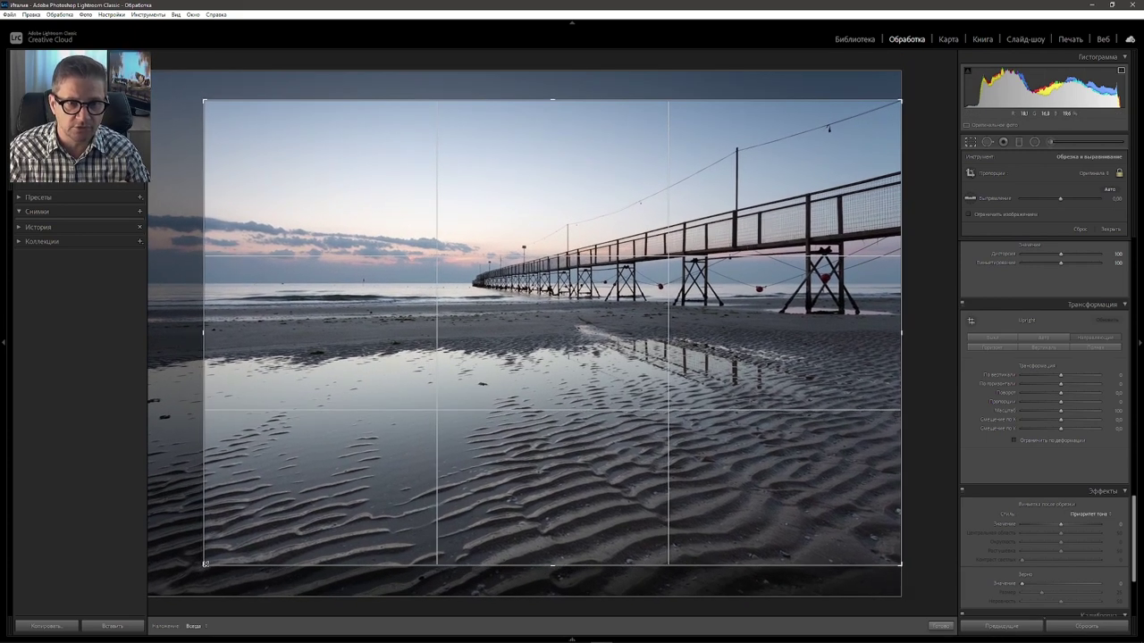
Step: Commit the tightened crop
key("Return")
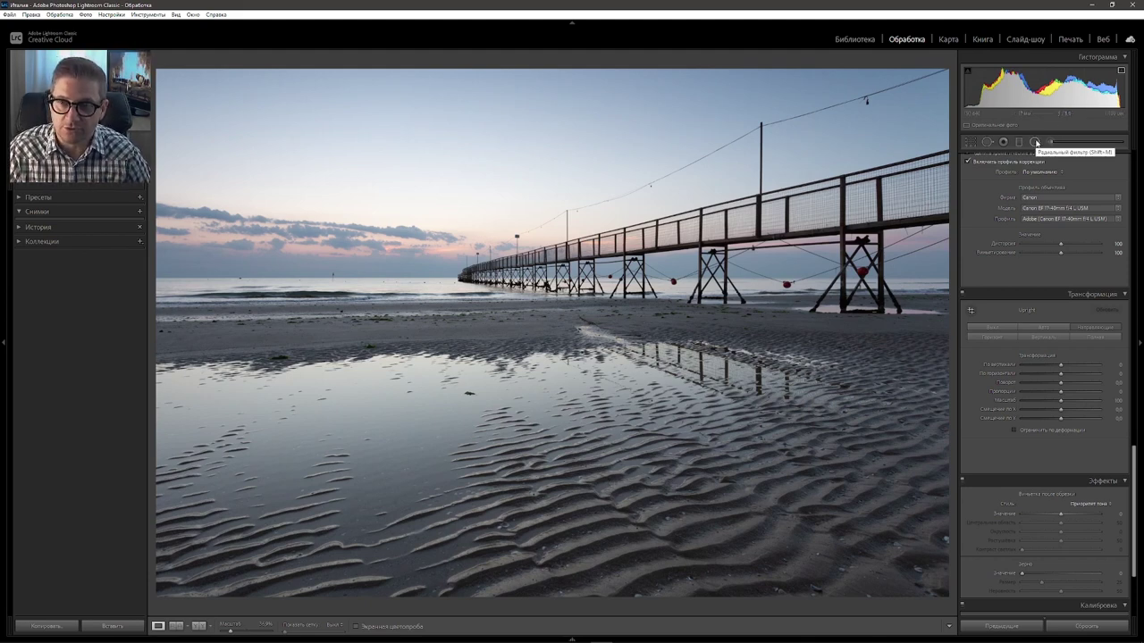
Step: Draw a large inverted Radial Filter around the horizon and pier, with Saturation reset to 0
left_click(1035, 141)
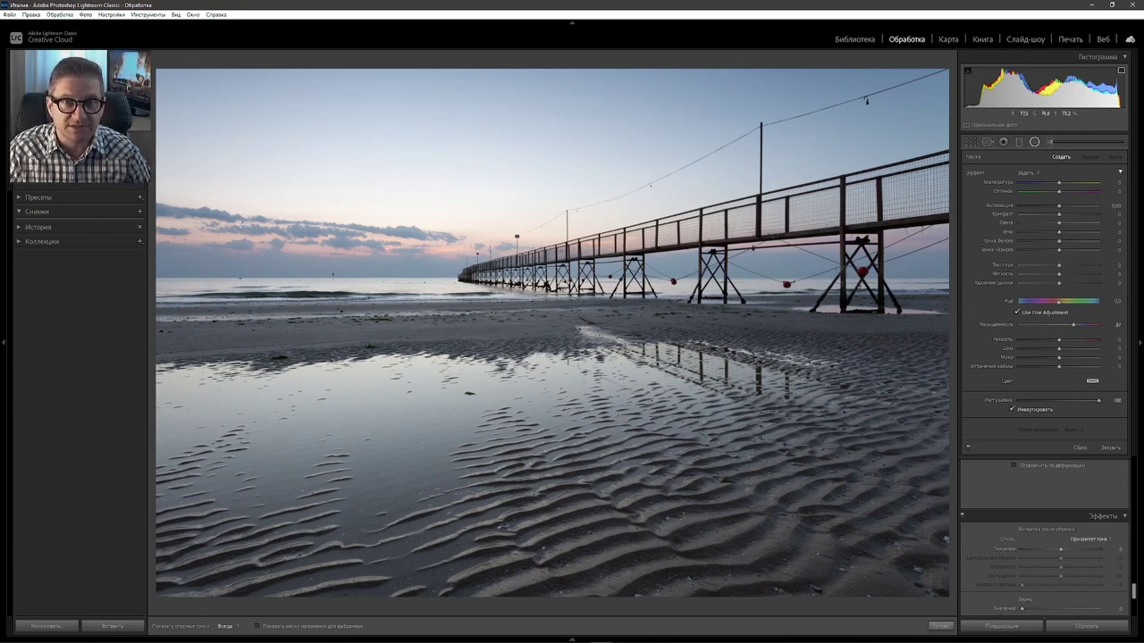
left_click_drag(460, 256, 143, 184)
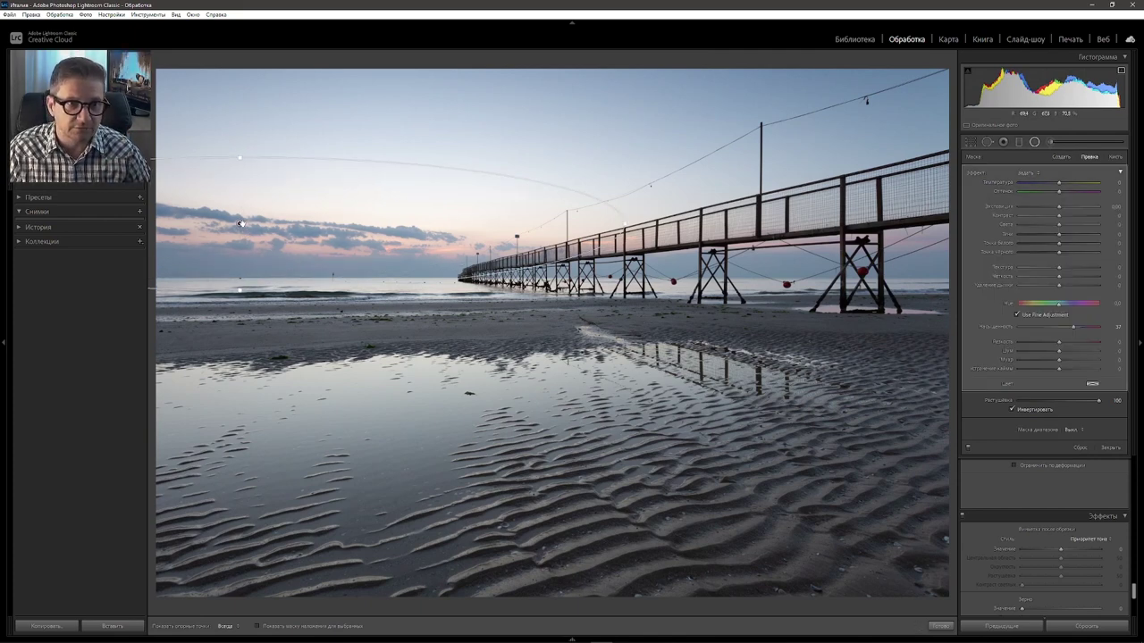
left_click_drag(460, 256, 536, 253)
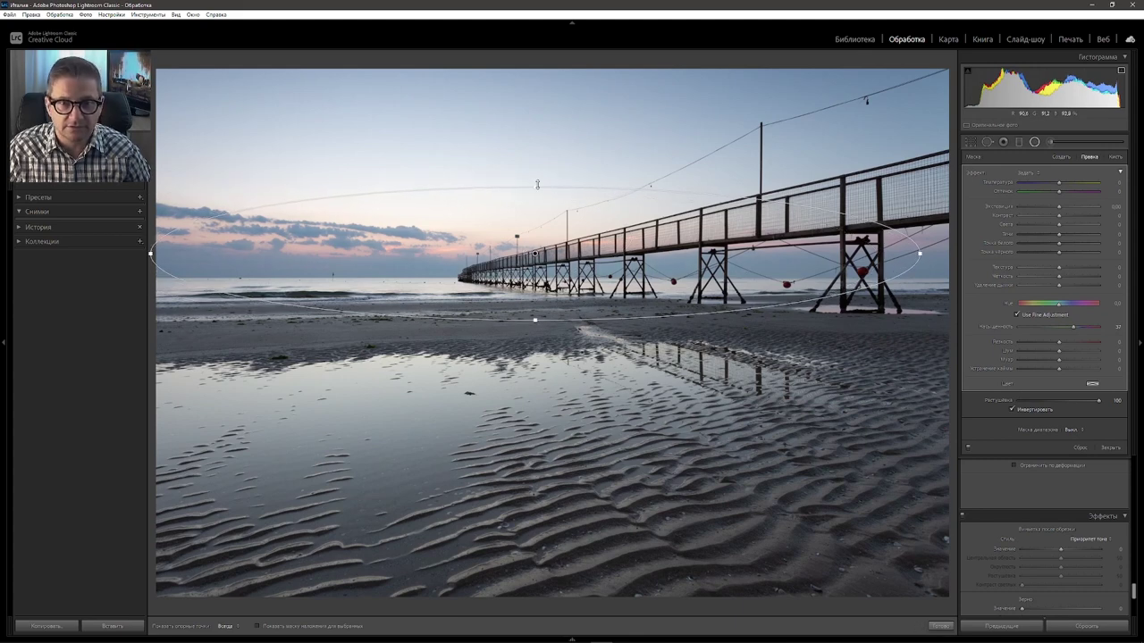
left_click_drag(536, 184, 538, 170)
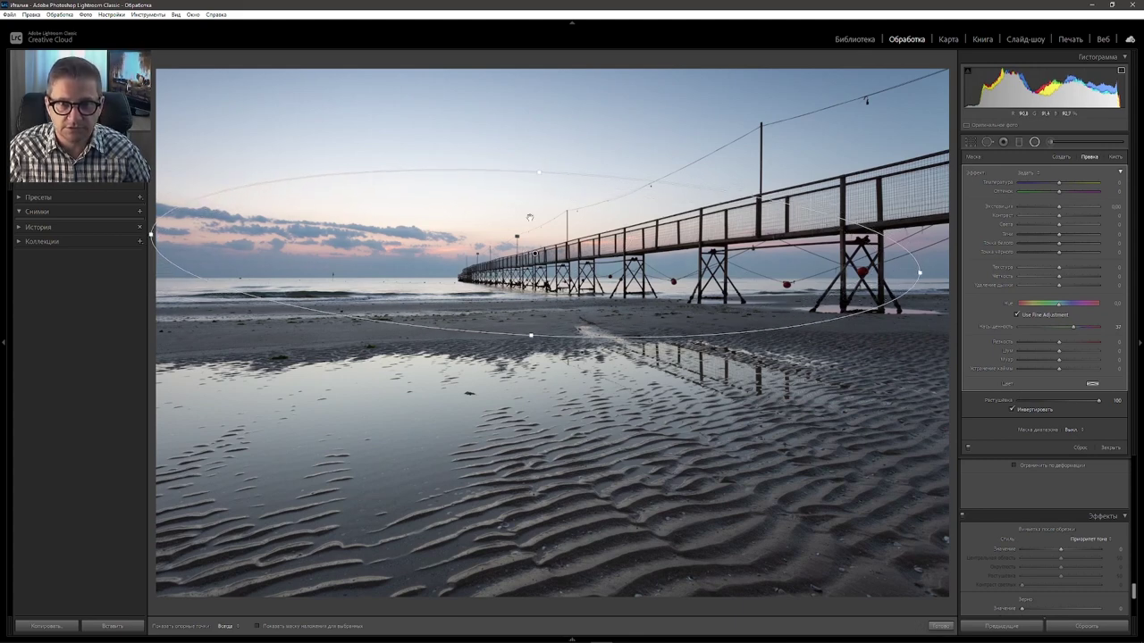
left_click_drag(531, 336, 530, 356)
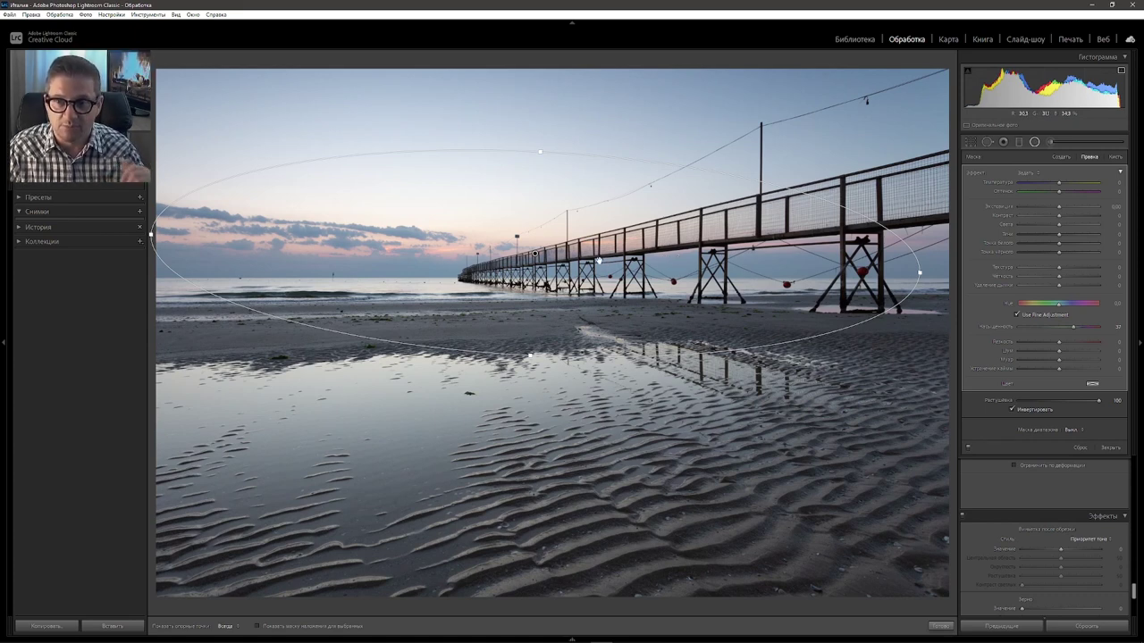
double_click(1073, 327)
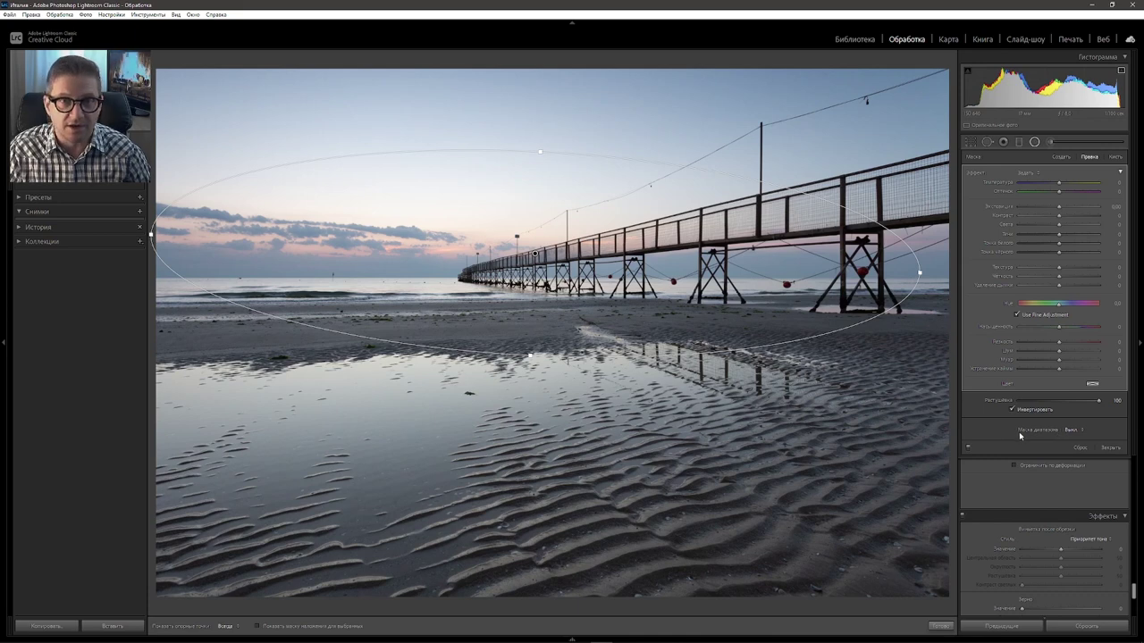
Step: Set the radial filter's Range Mask to Color and sample colours from the central sunset clouds
left_click(1075, 431)
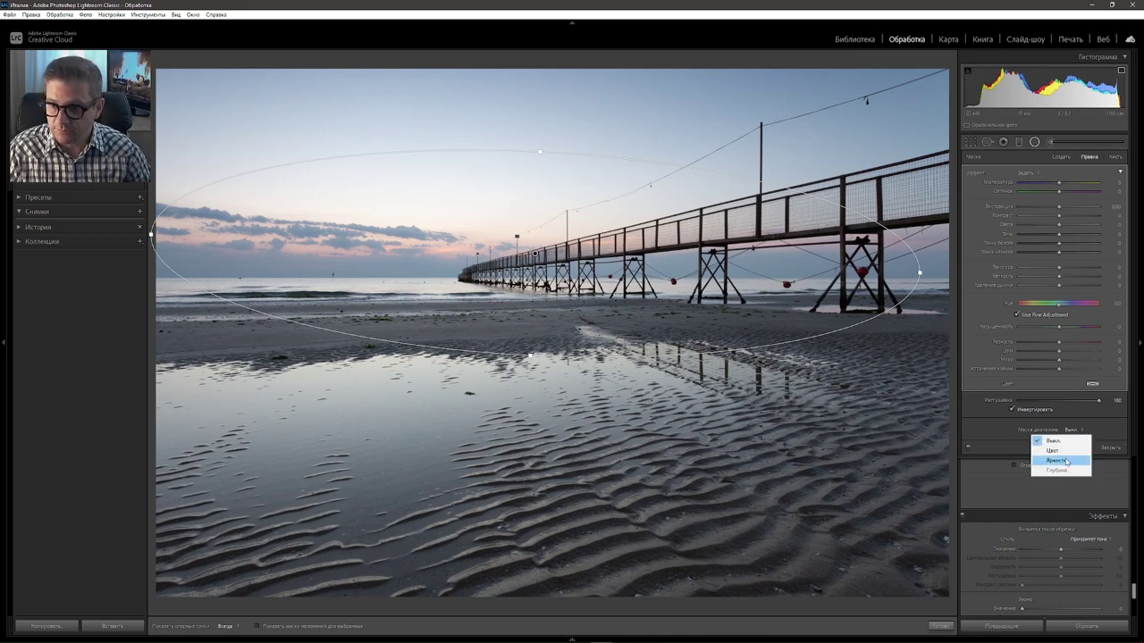
left_click(1062, 451)
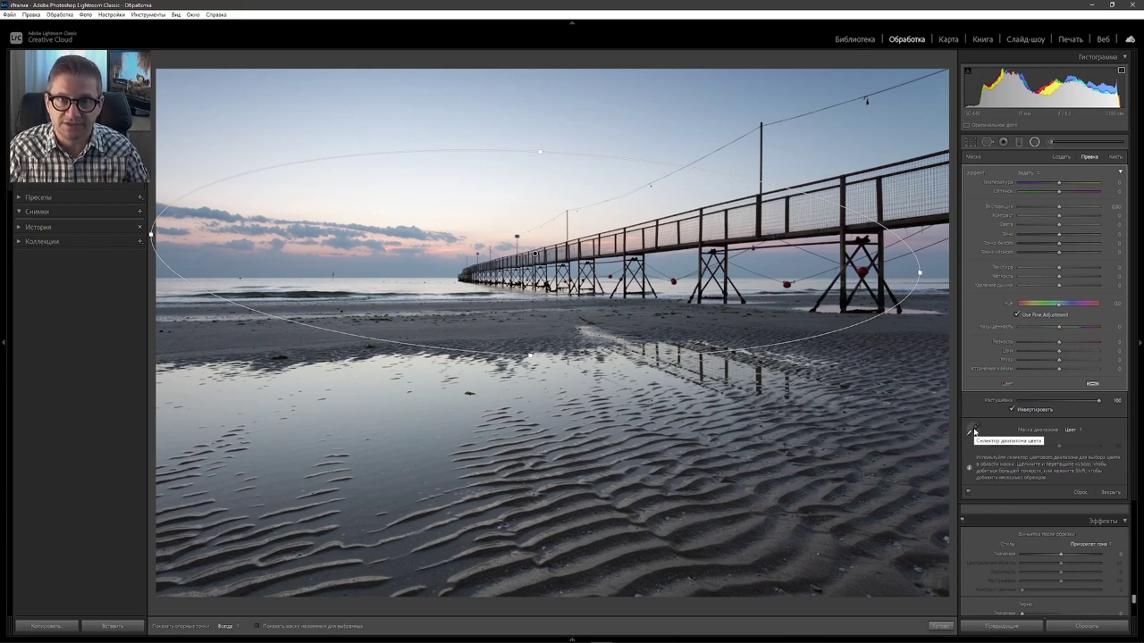
left_click(973, 429)
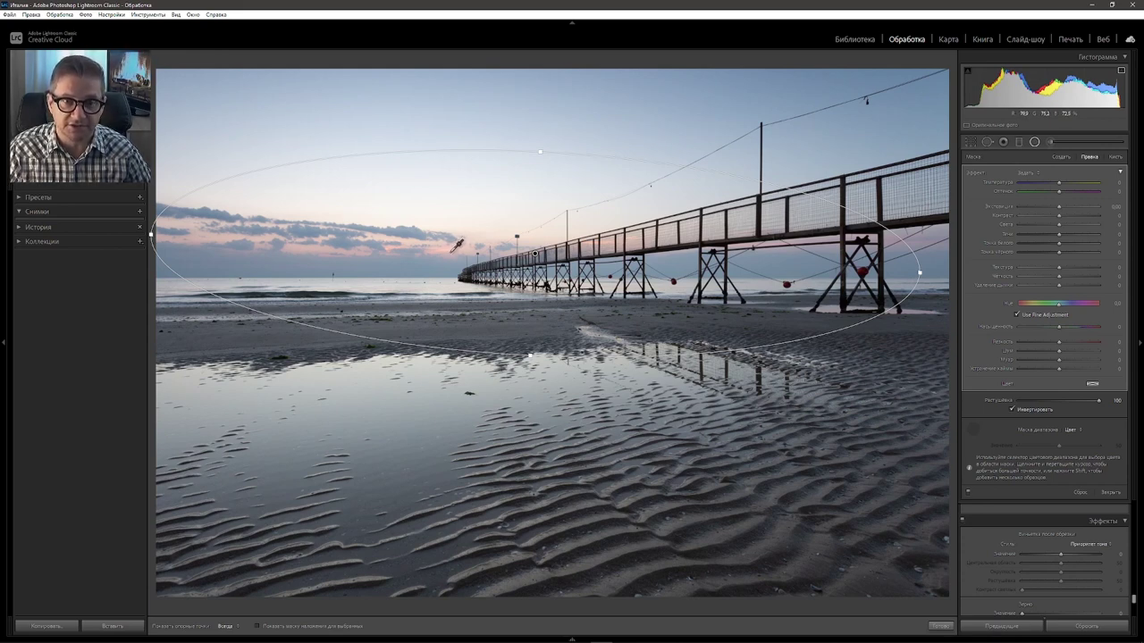
left_click(453, 249)
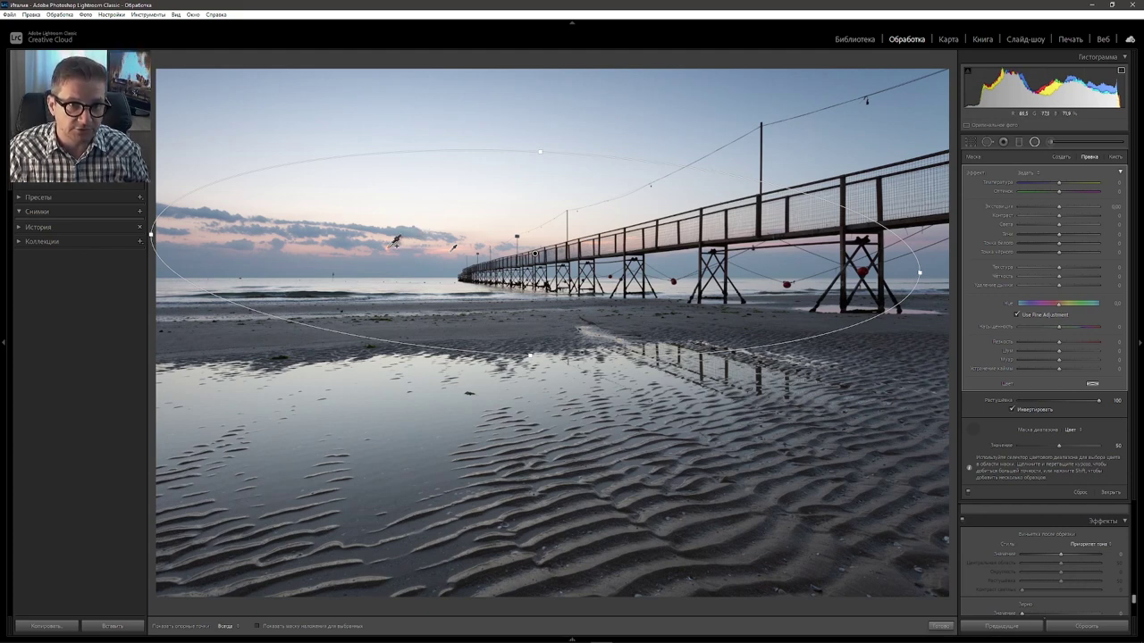
left_click(393, 243)
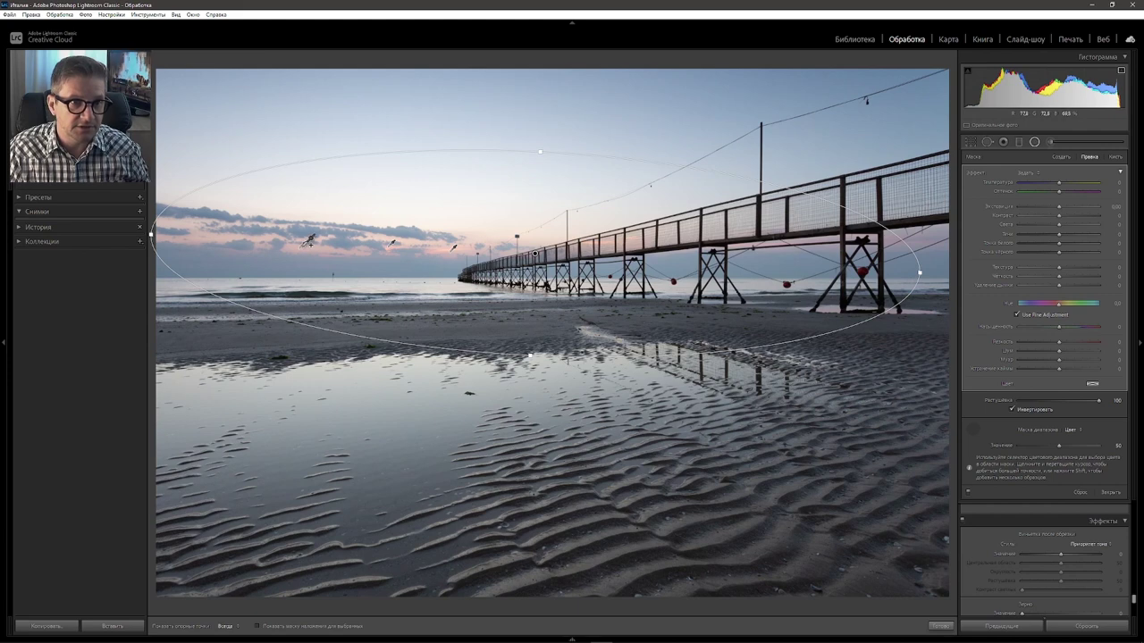
left_click(303, 244)
Step: Add colour samples from the left clouds and along the pier, then put the sampler away
left_click(203, 233)
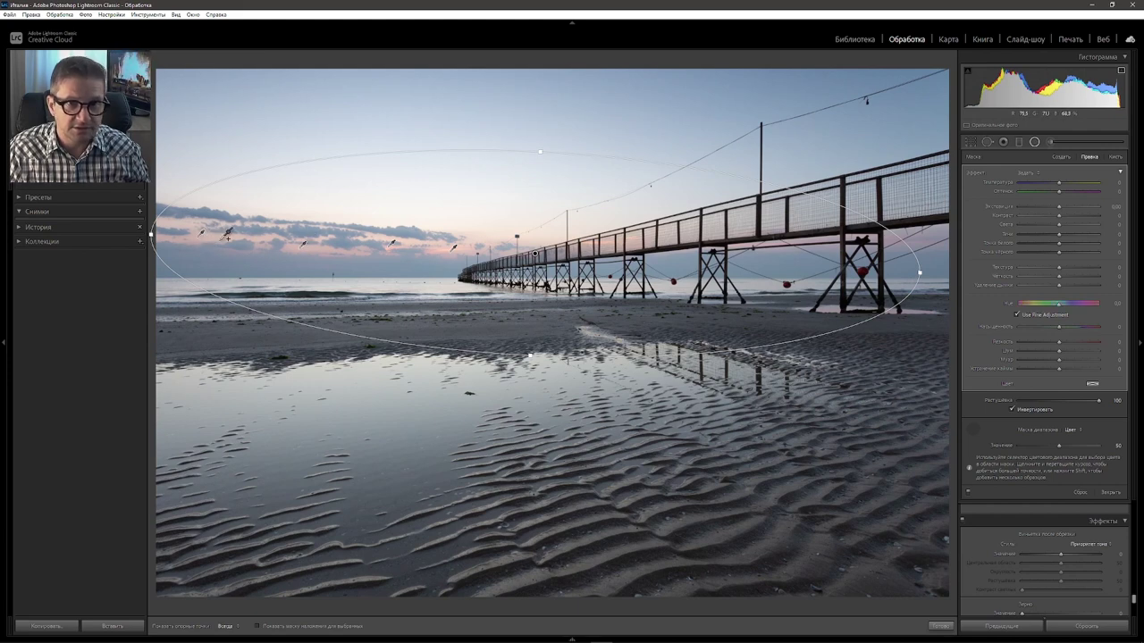
left_click(612, 235)
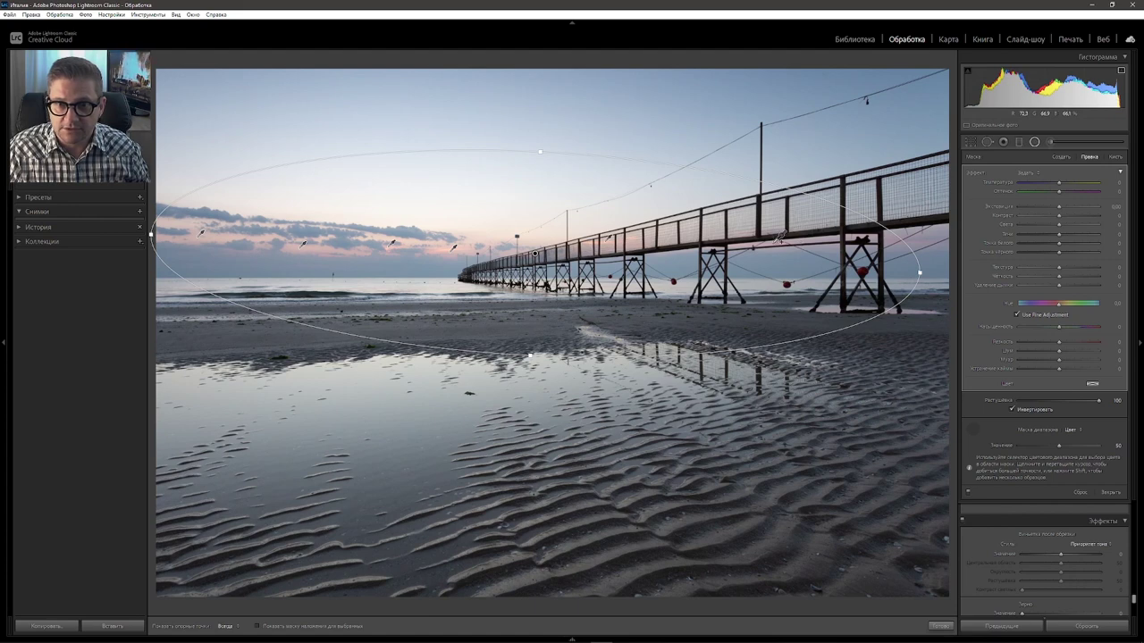
left_click(778, 237)
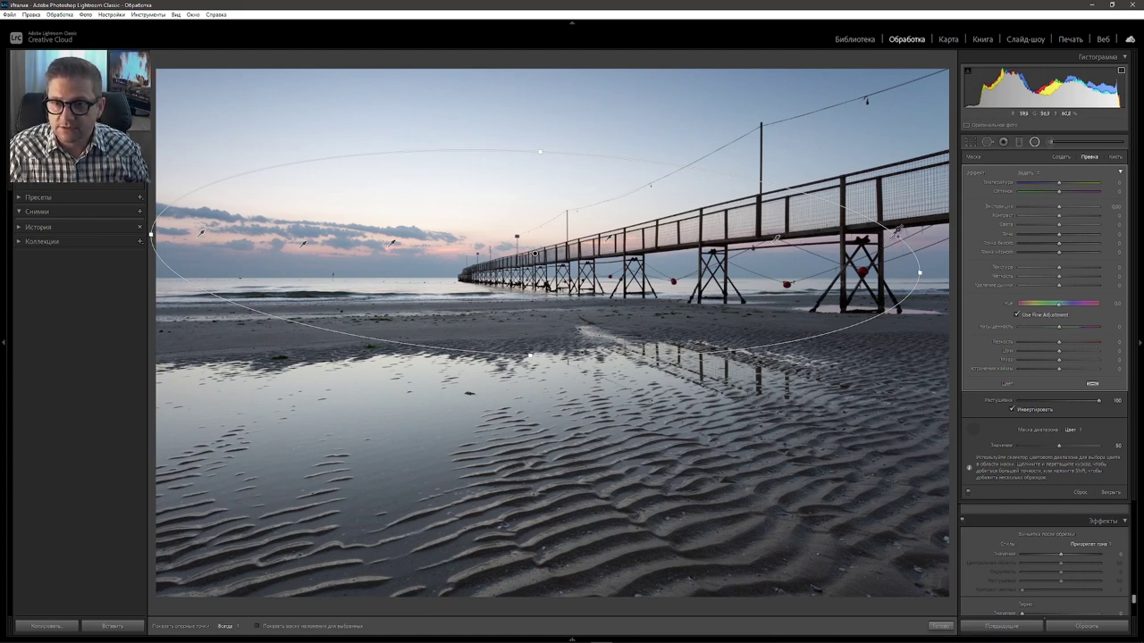
left_click(896, 230)
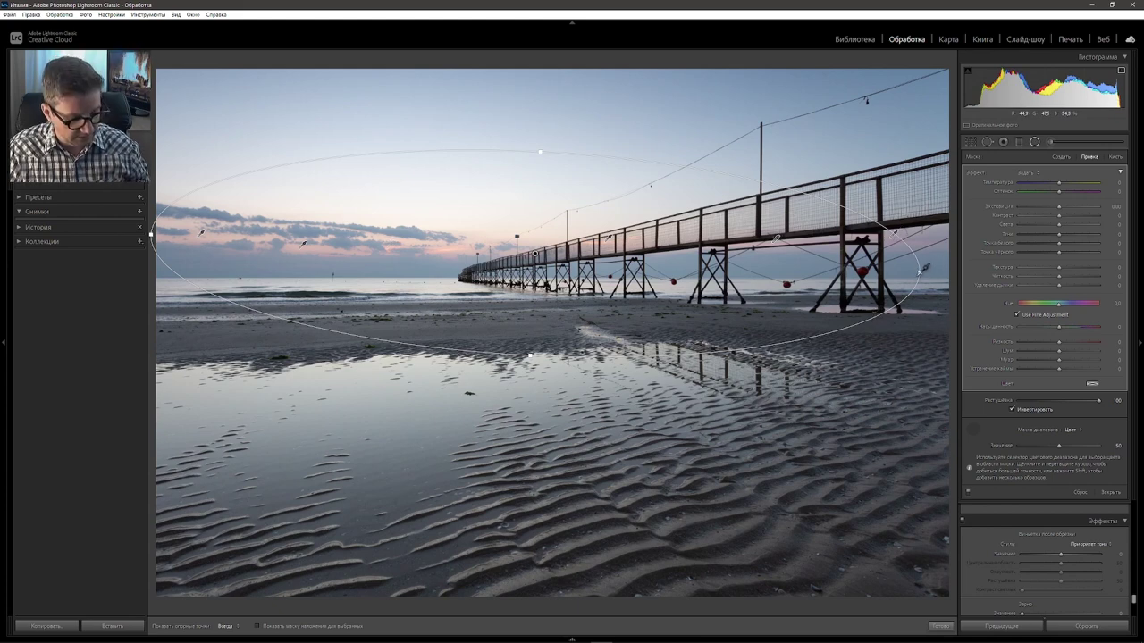
left_click(973, 433)
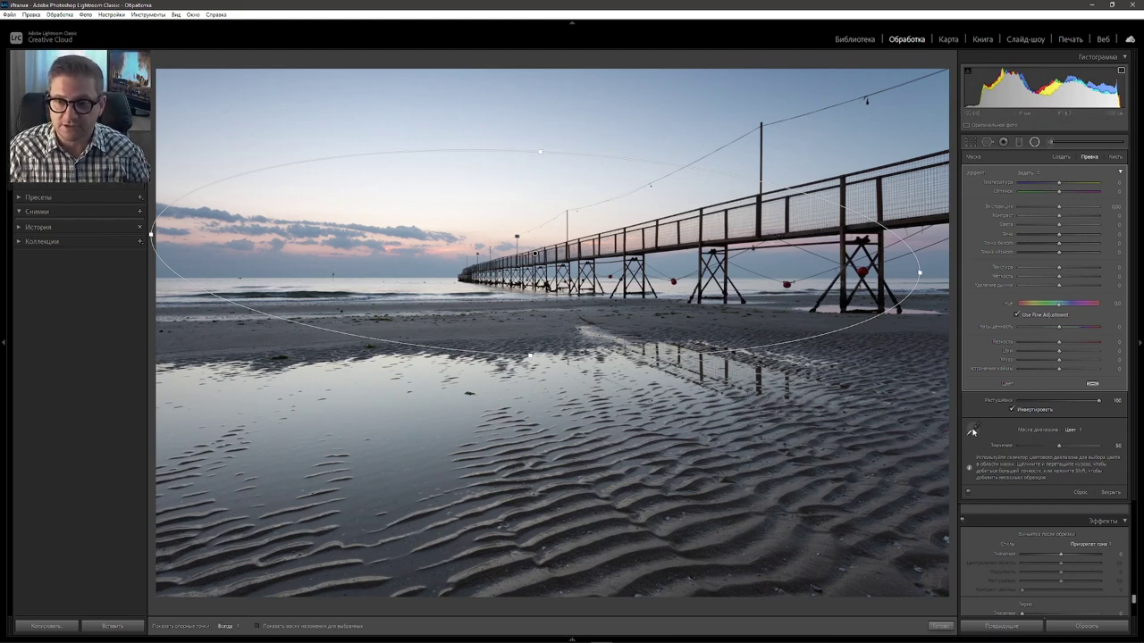
left_click(972, 433)
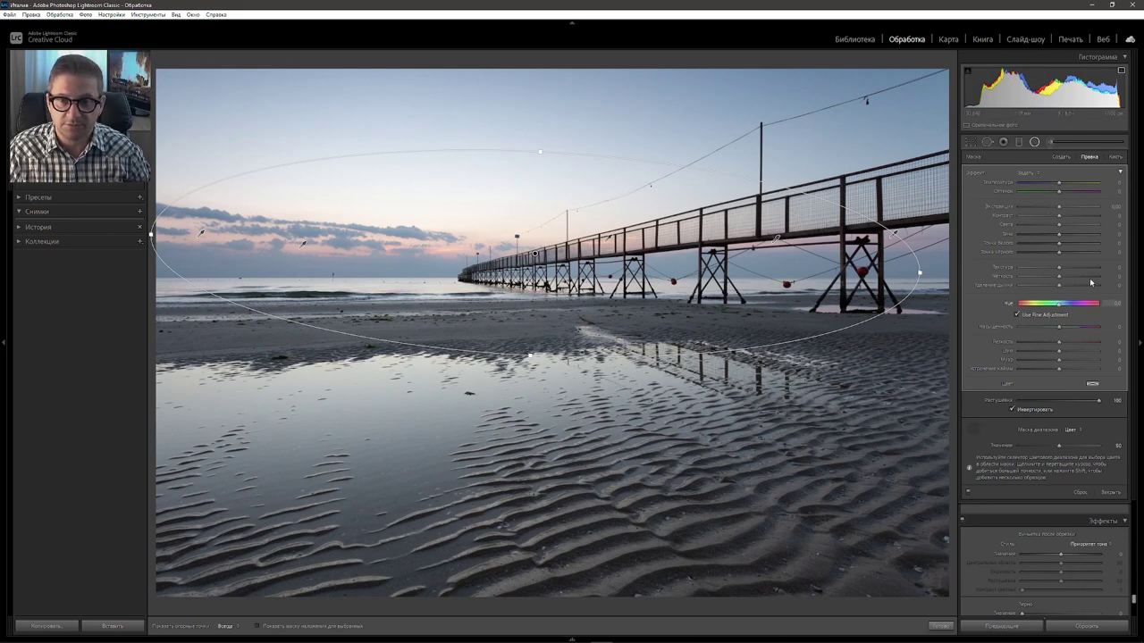
left_click(972, 430)
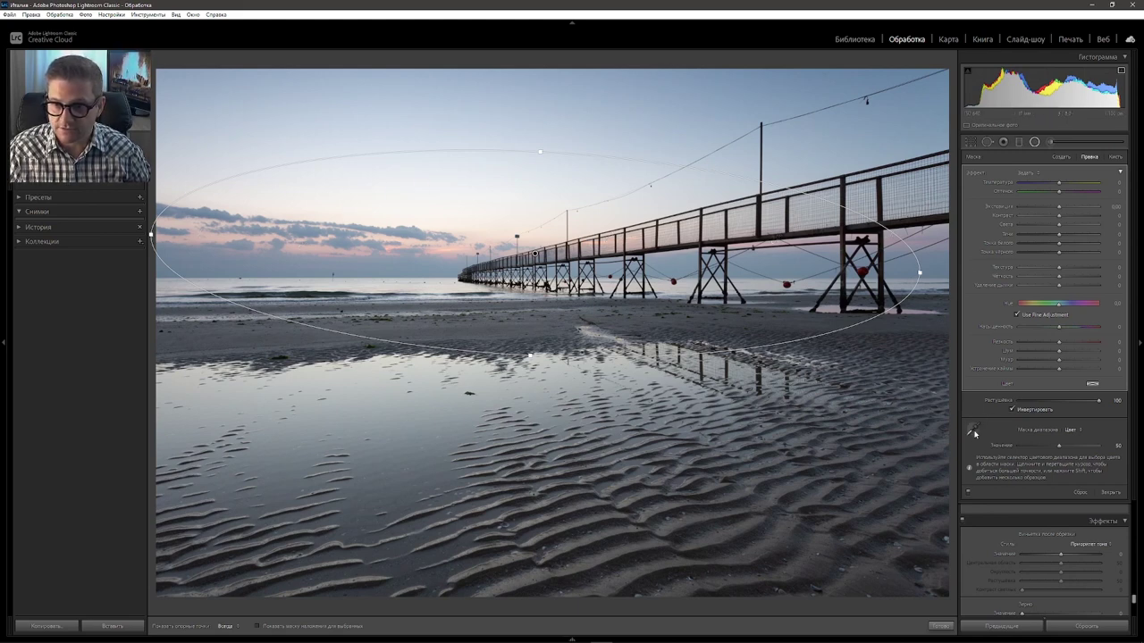
Step: Widen the radial ellipse rightward, then warm its Temperature and raise Saturation to about 58
left_click_drag(921, 273, 945, 272)
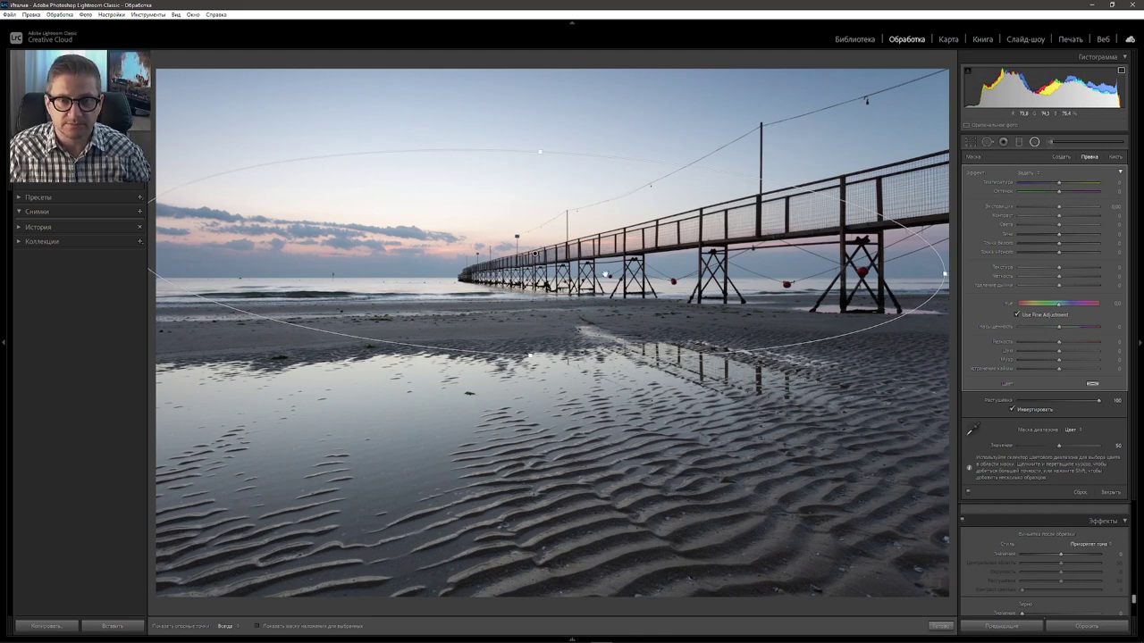
left_click_drag(540, 256, 551, 255)
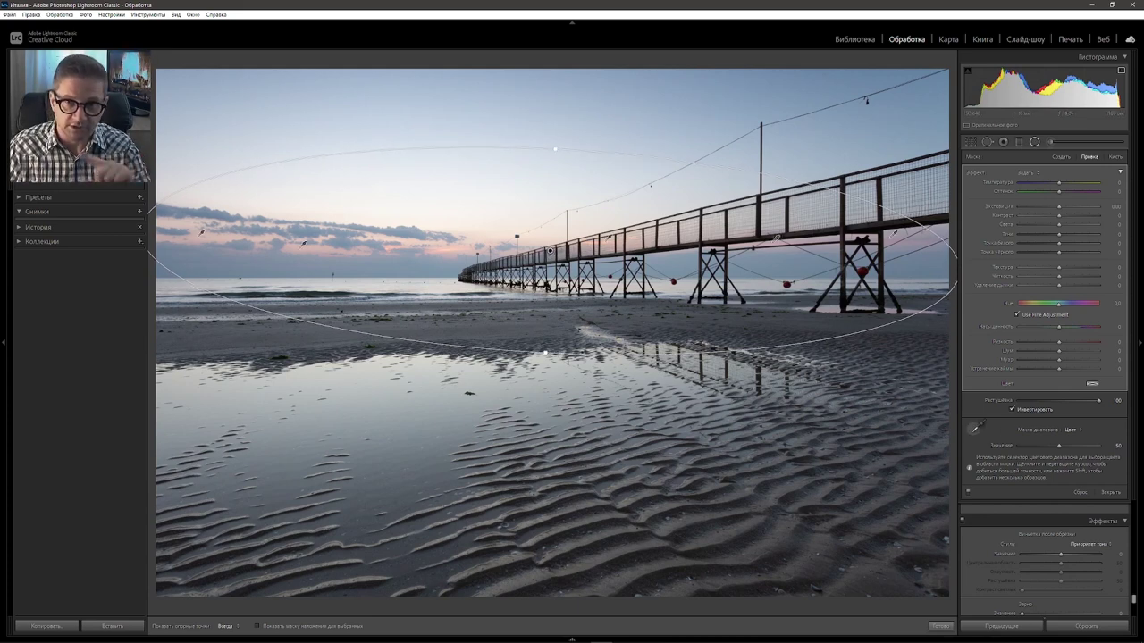
left_click(974, 427)
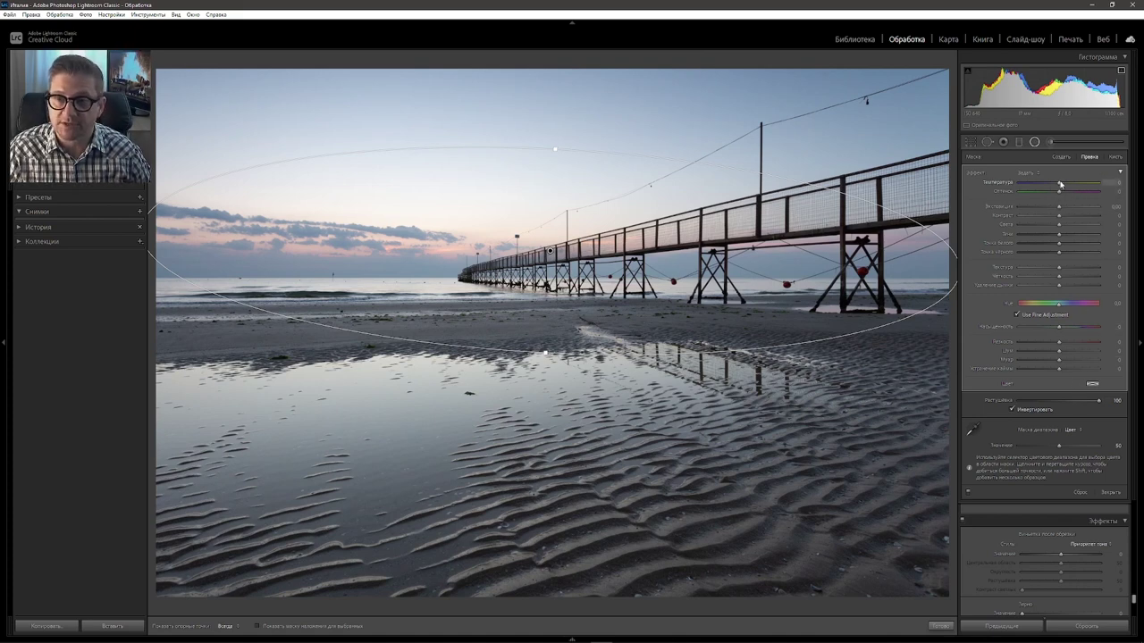
left_click_drag(1060, 183, 1076, 184)
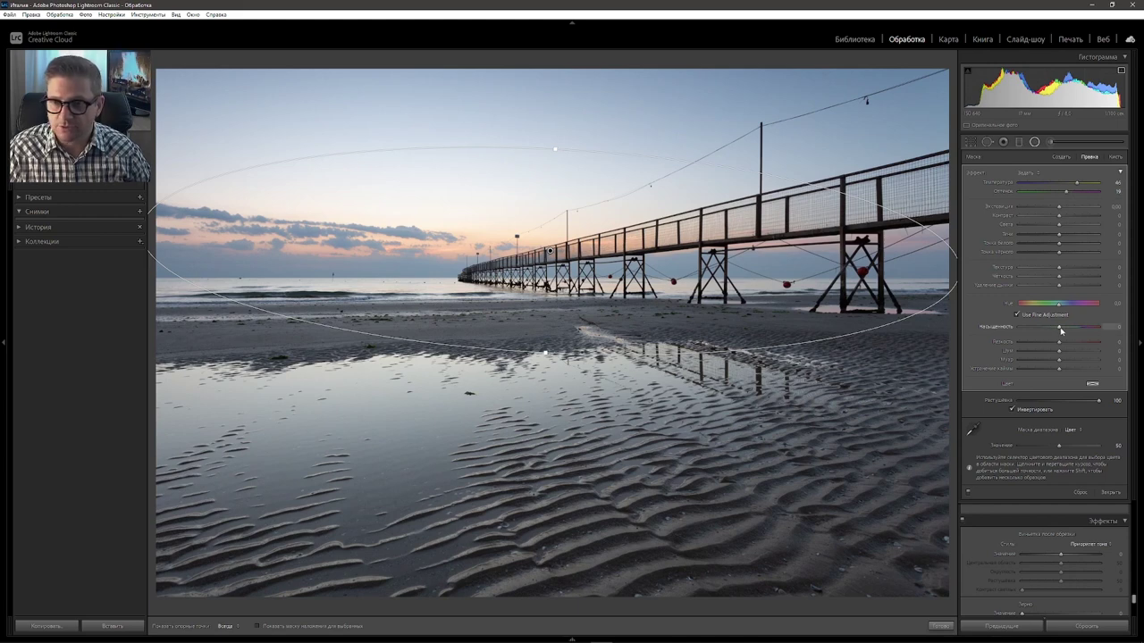
left_click_drag(1061, 331, 1084, 329)
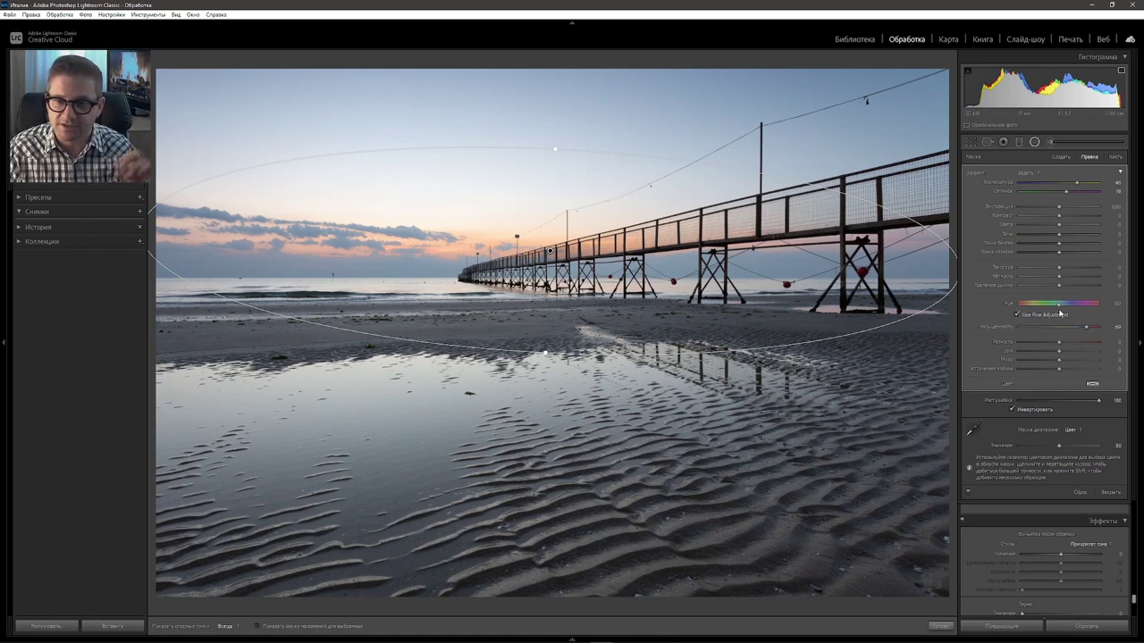
Step: Enable Use Fine Adjustment, set the radial filter's Hue to about -12, and deselect it
left_click(1016, 314)
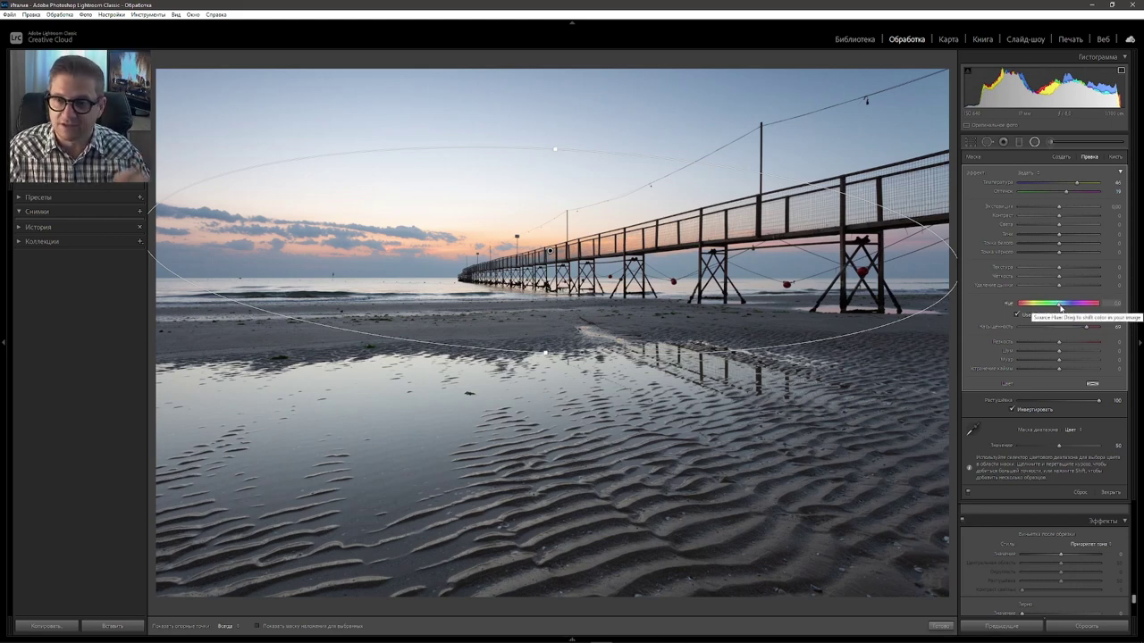
left_click_drag(1061, 309, 1038, 311)
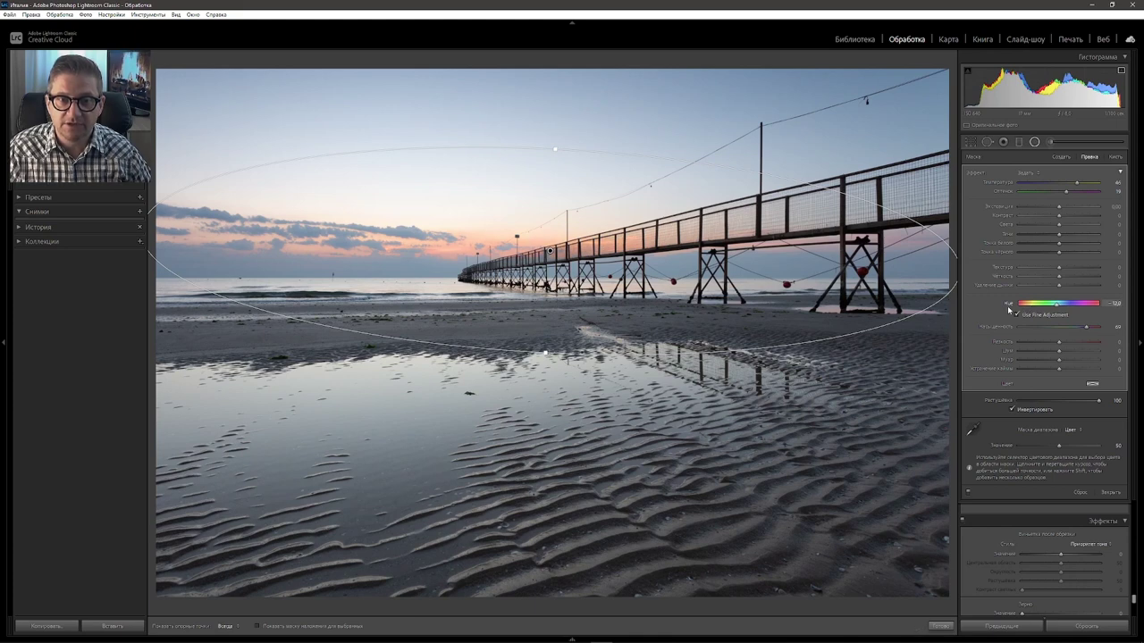
left_click_drag(1008, 309, 999, 309)
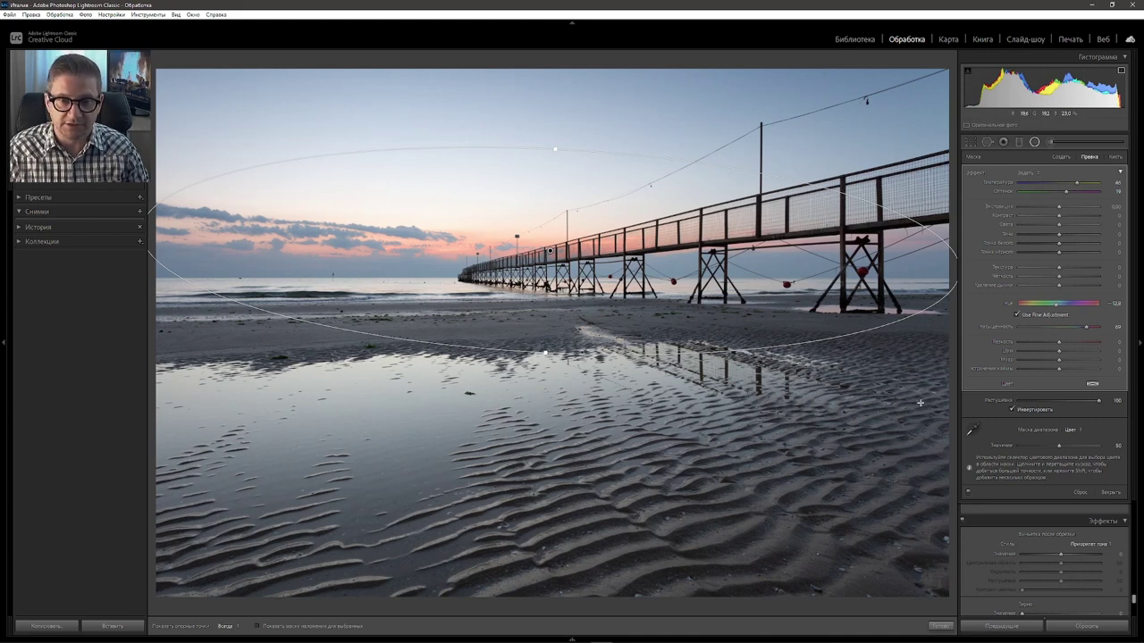
key("Delete")
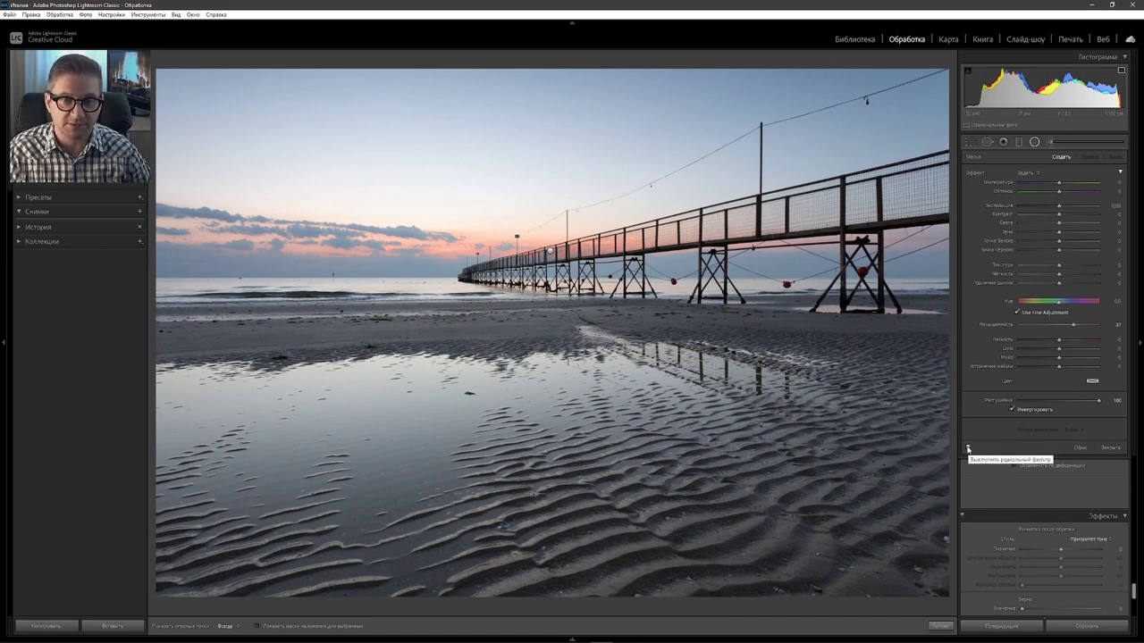
left_click(968, 450)
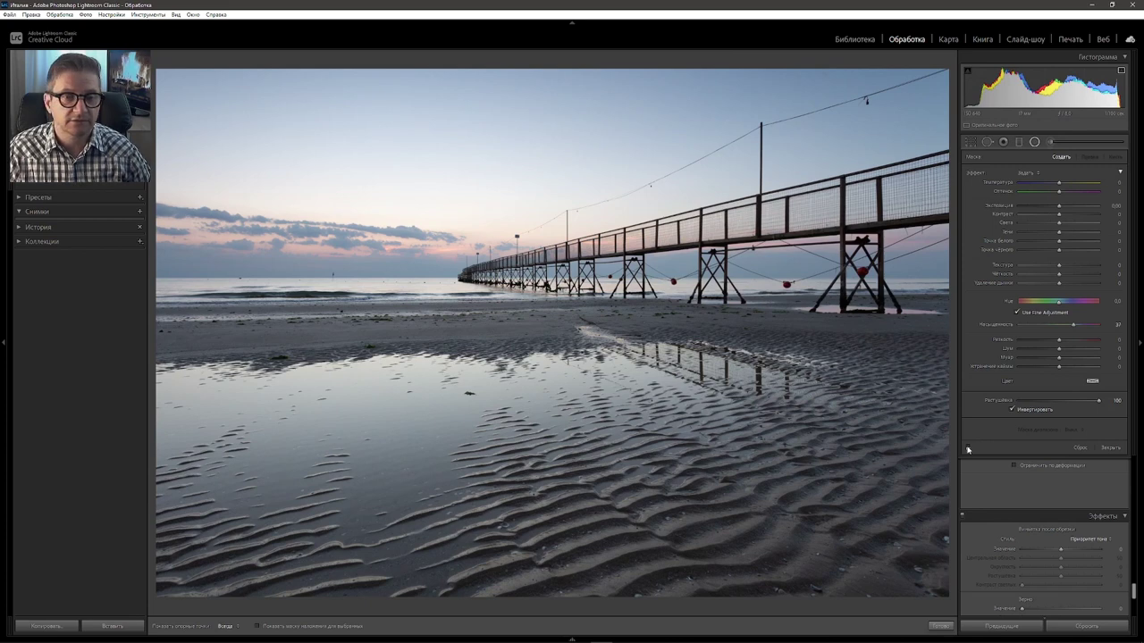
left_click(967, 449)
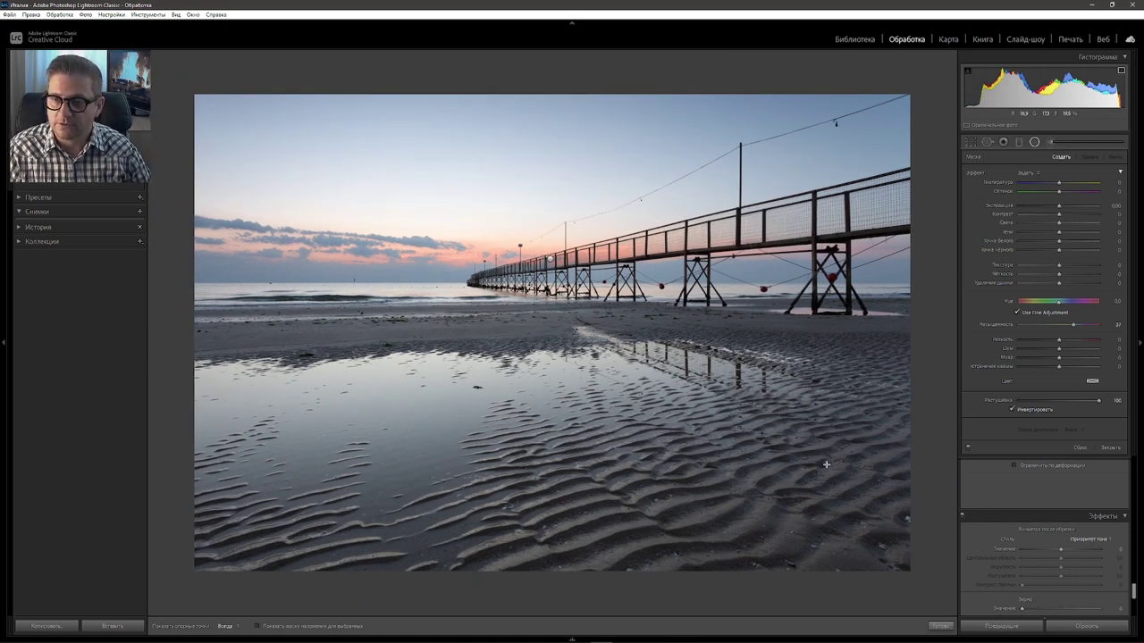
Step: Draw a graduated filter at the photo's right edge and reset its Saturation to 0
left_click(1018, 141)
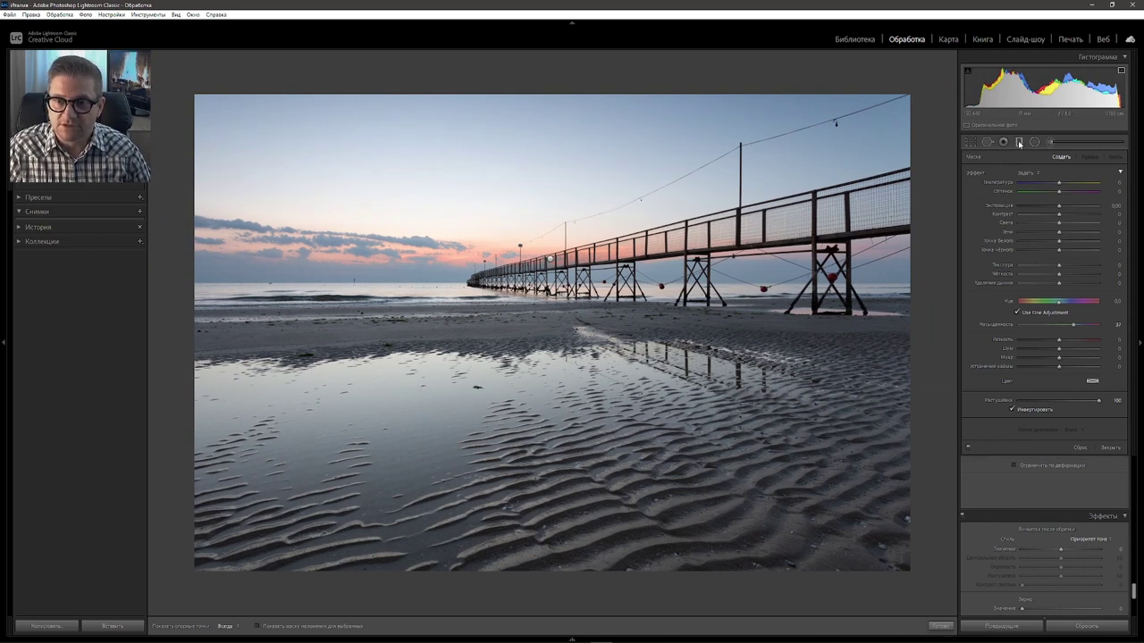
left_click_drag(919, 285, 955, 284)
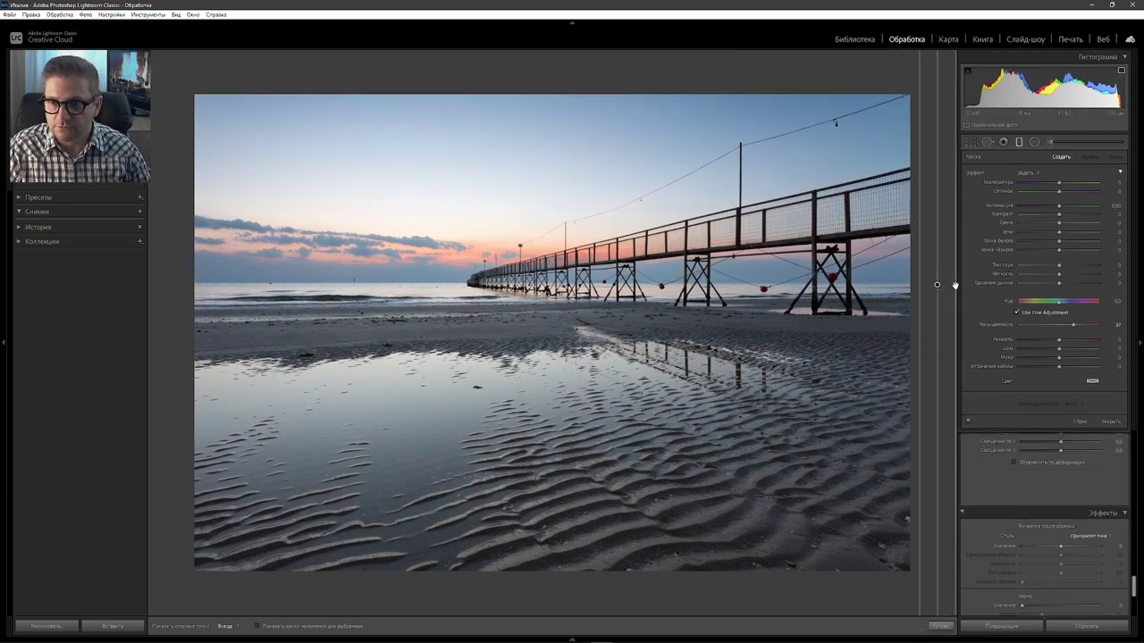
left_click_drag(955, 284, 935, 284)
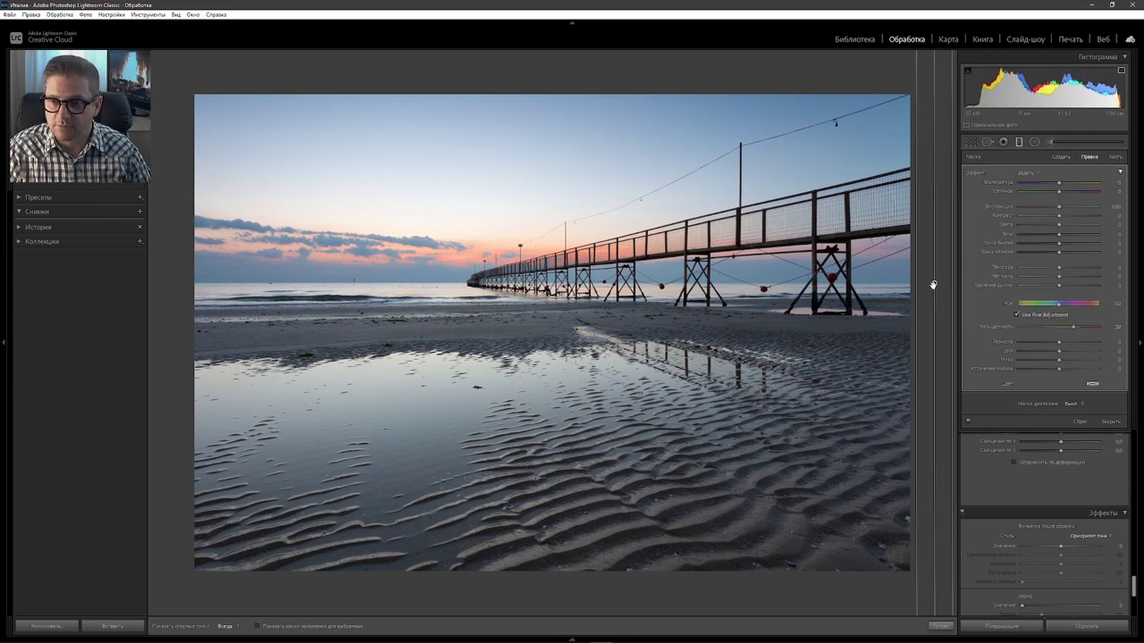
double_click(1072, 327)
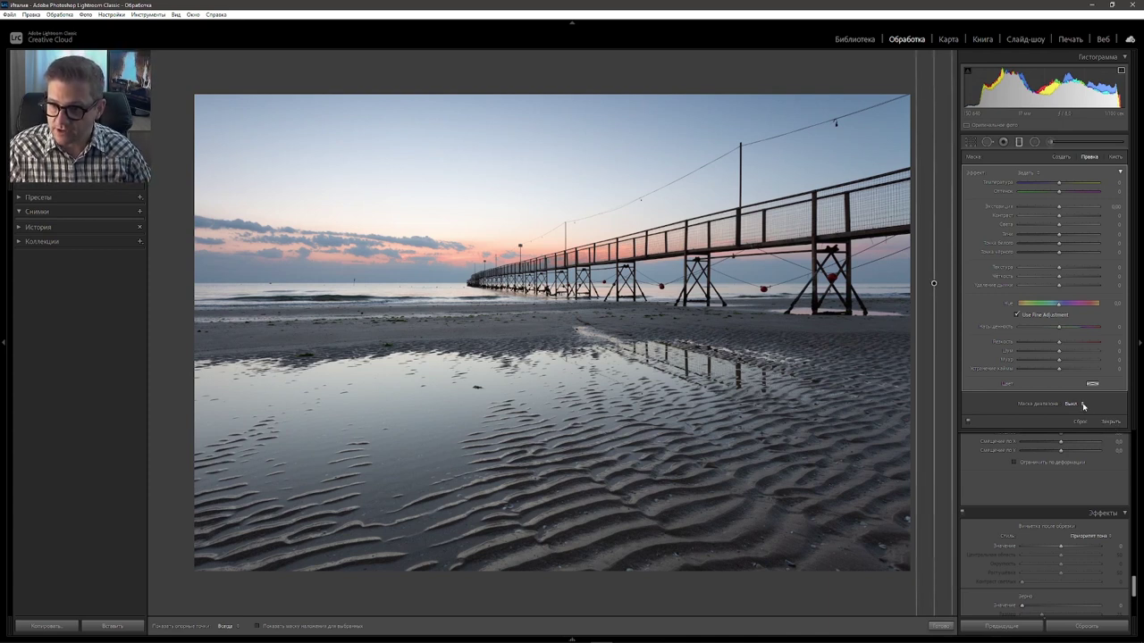
Step: Apply a Luminance range mask of about 0/15, tweak Smoothness, and hide the mask overlay
left_click(1077, 405)
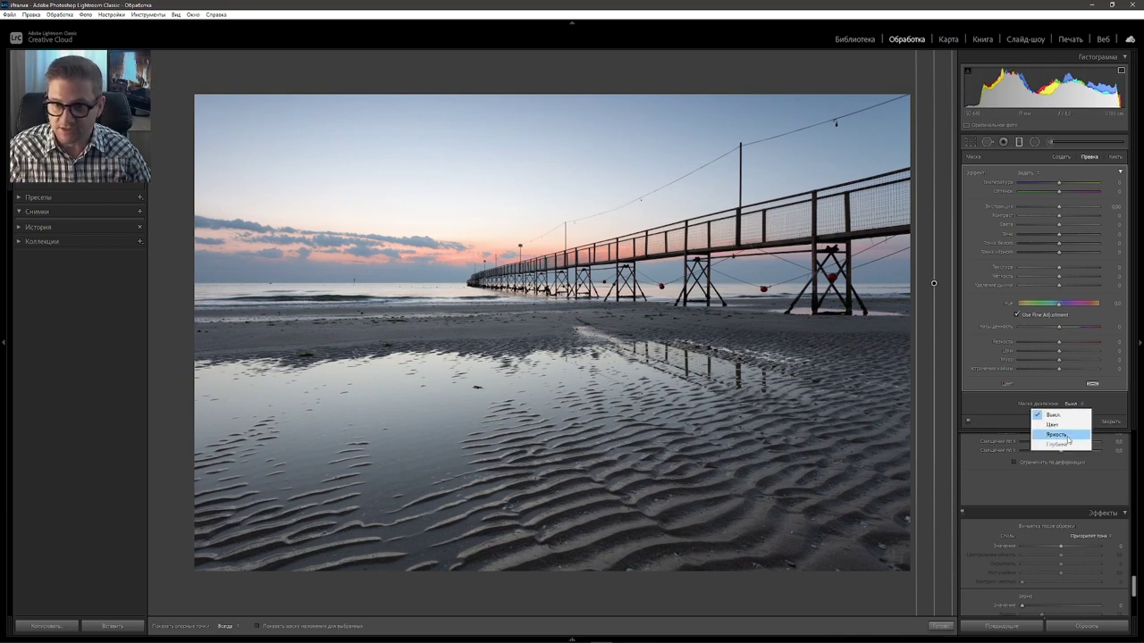
left_click(1056, 434)
left_click(1014, 419)
left_click(1012, 419)
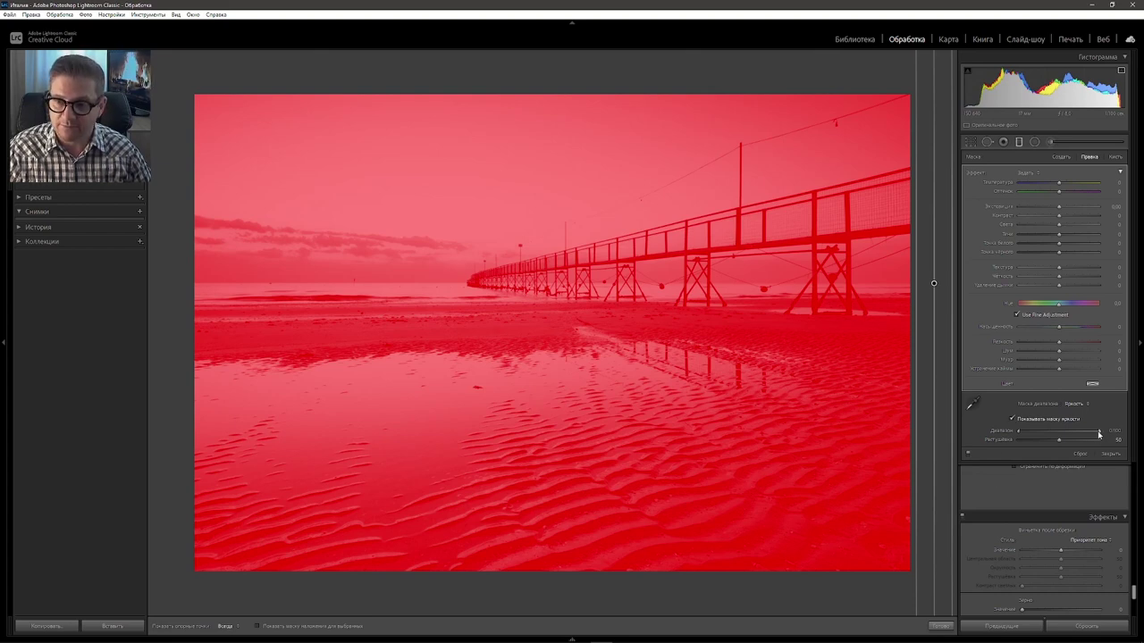
left_click_drag(1099, 435, 1042, 432)
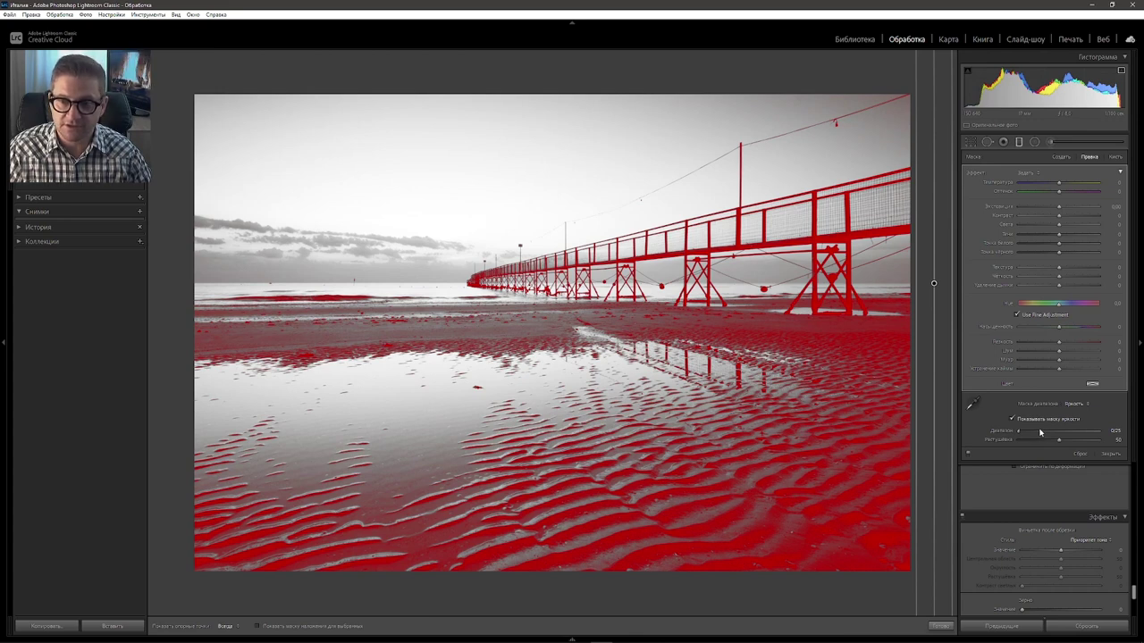
left_click_drag(1039, 433, 1030, 430)
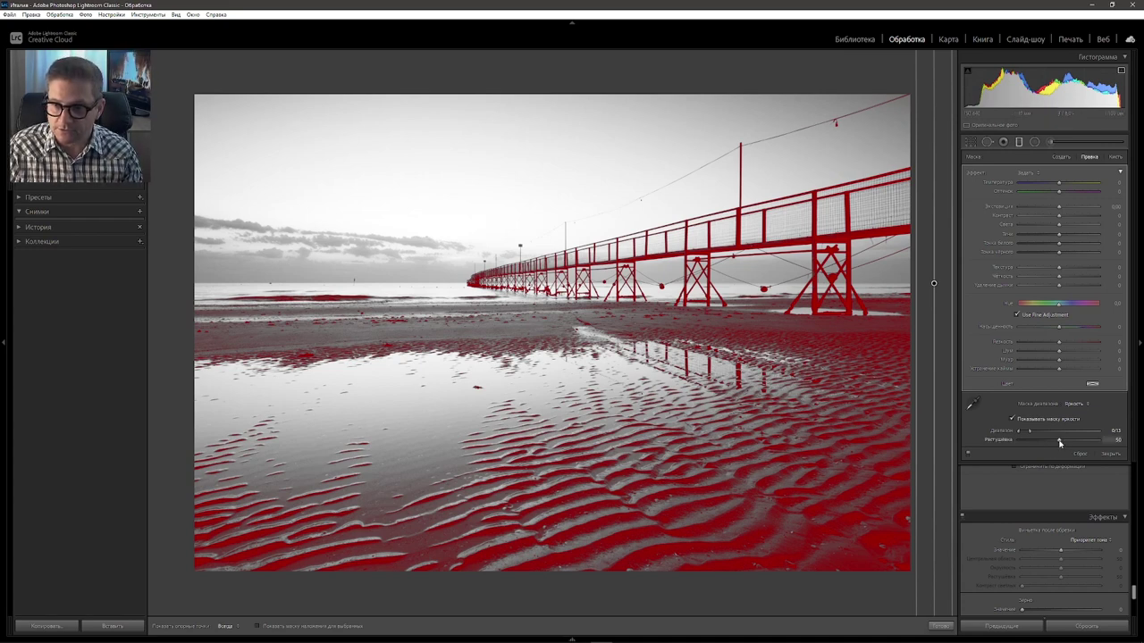
left_click_drag(1060, 443, 1044, 442)
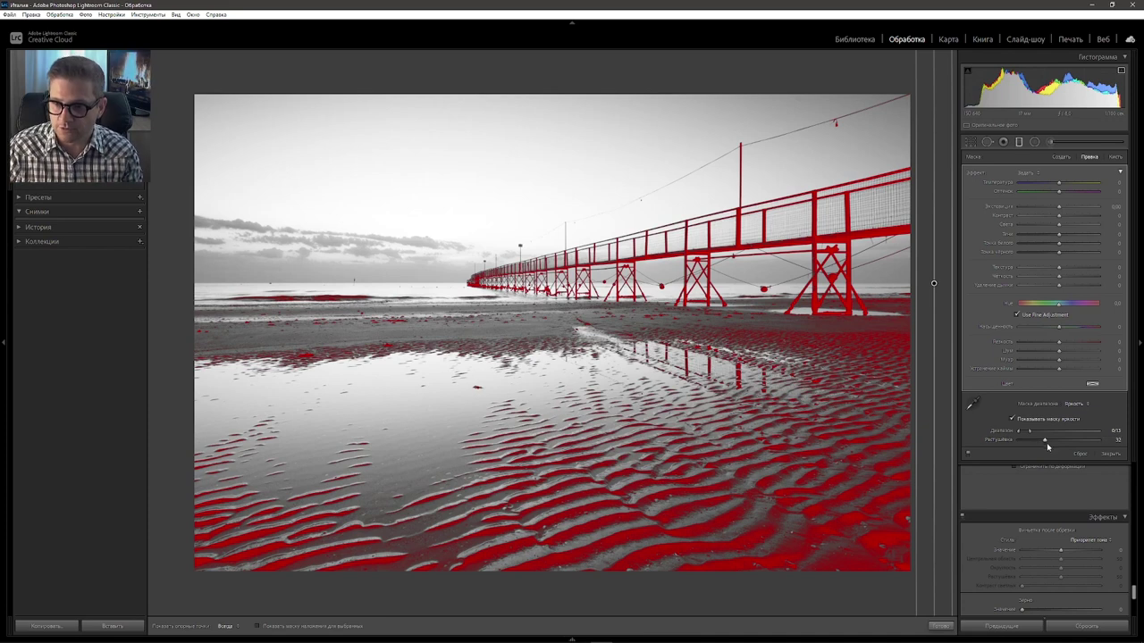
left_click_drag(1045, 443, 1060, 444)
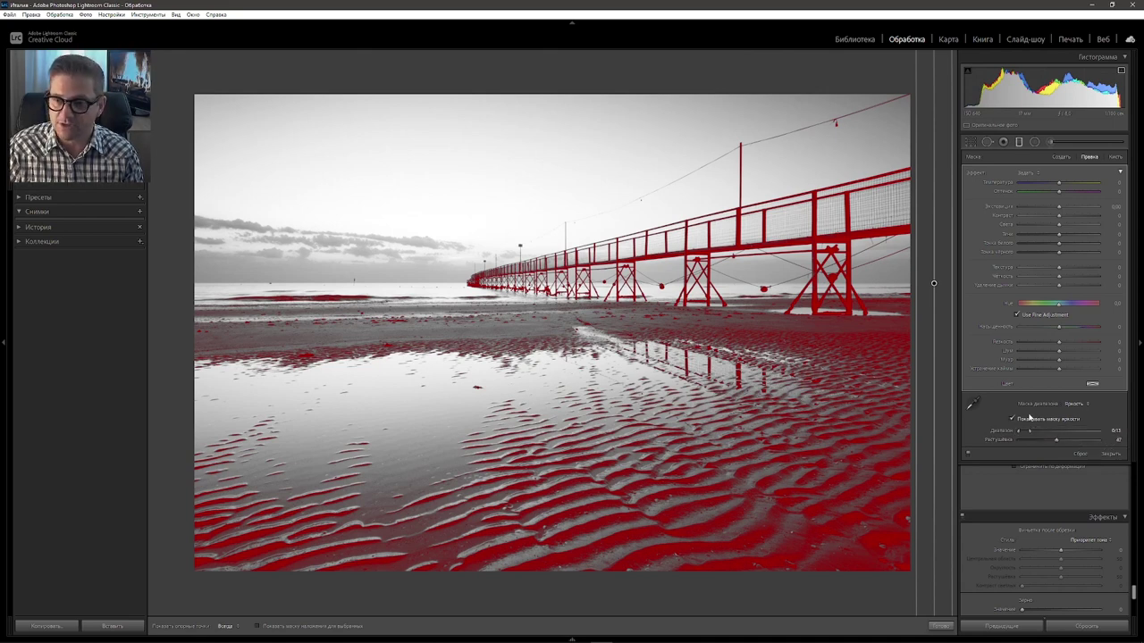
left_click(1012, 419)
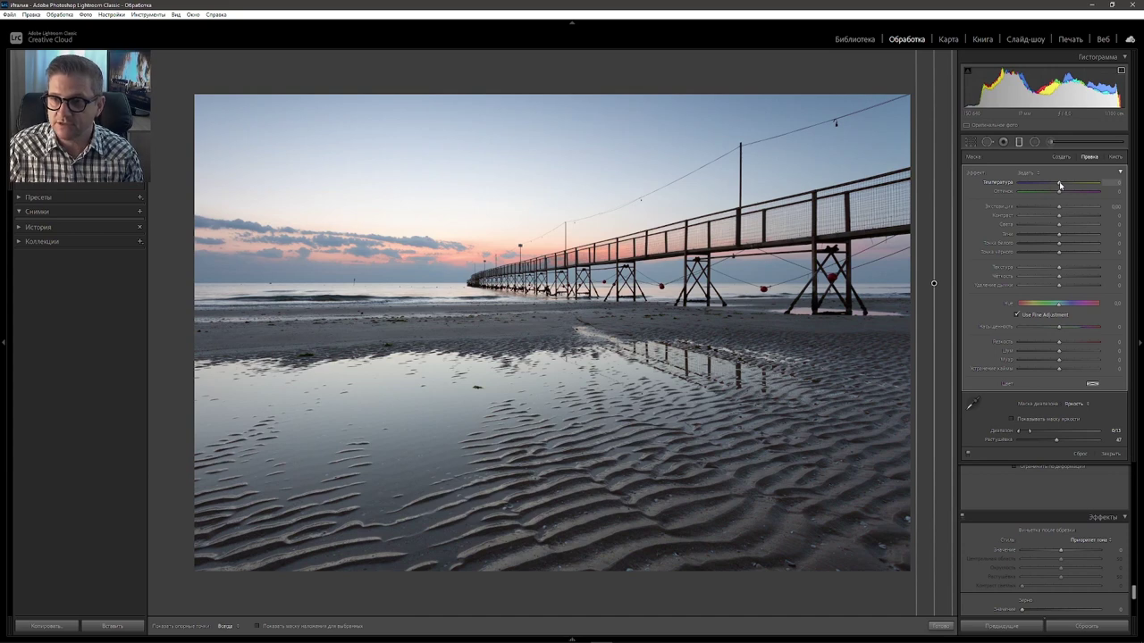
Step: Nudge the graduated filter's Temperature cooler and its Tint slightly toward green
left_click_drag(1058, 184, 1054, 186)
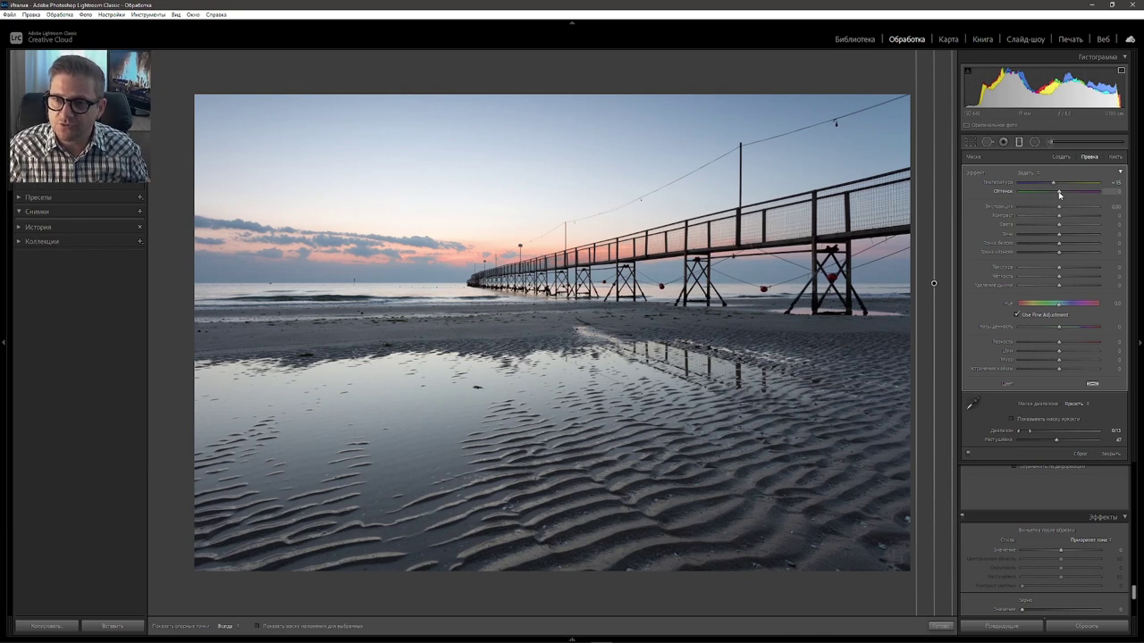
left_click_drag(1060, 194, 1056, 191)
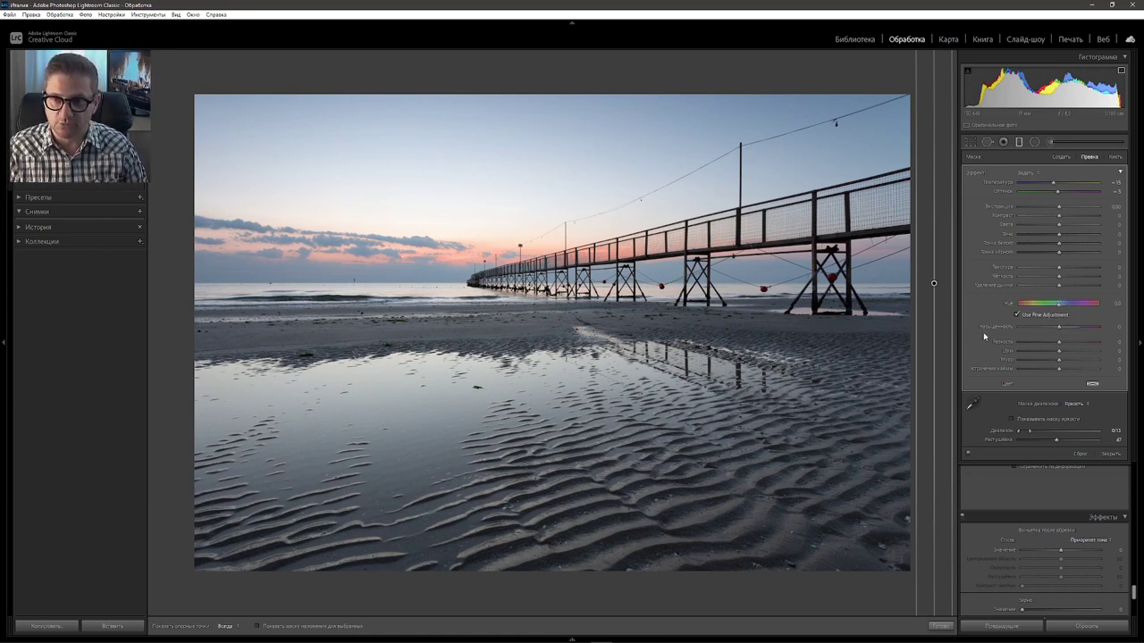
Step: Deselect the current filter, draw a new graduated filter at the right edge, and briefly preview its mask
key("Escape")
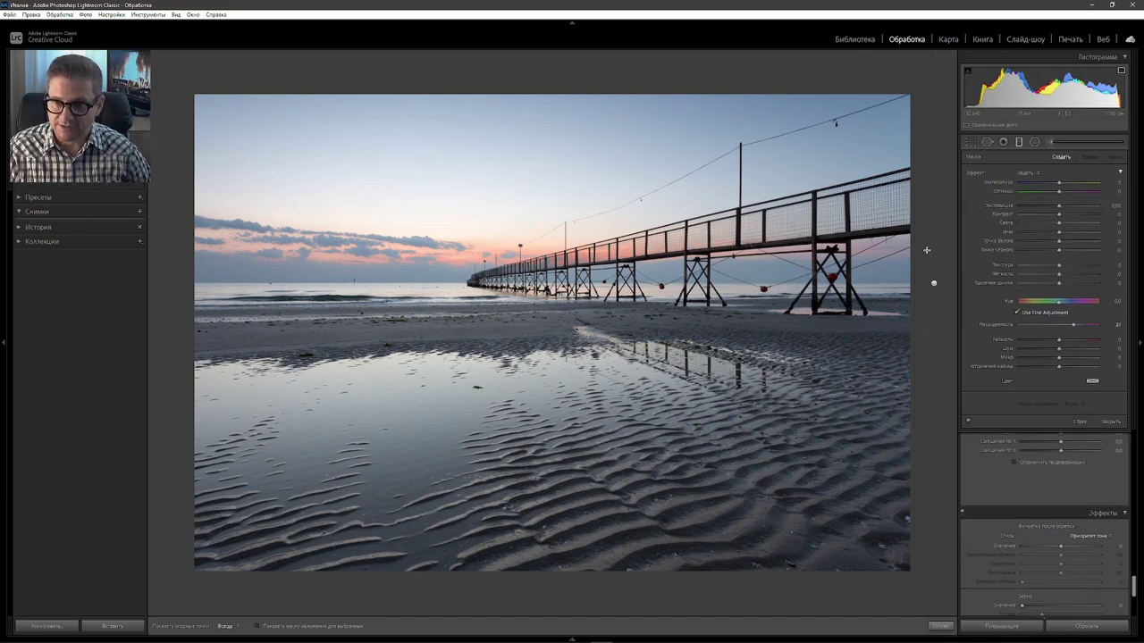
mouse_move(927, 251)
left_mouse_down()
mouse_move(960, 250)
mouse_move(944, 251)
left_mouse_up()
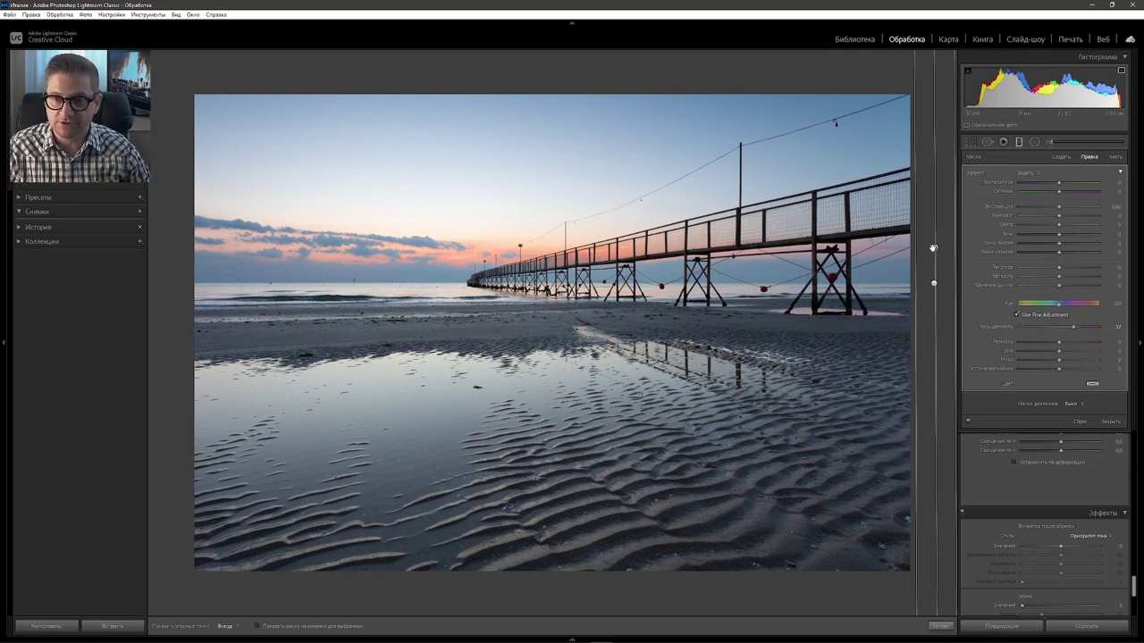
key("o")
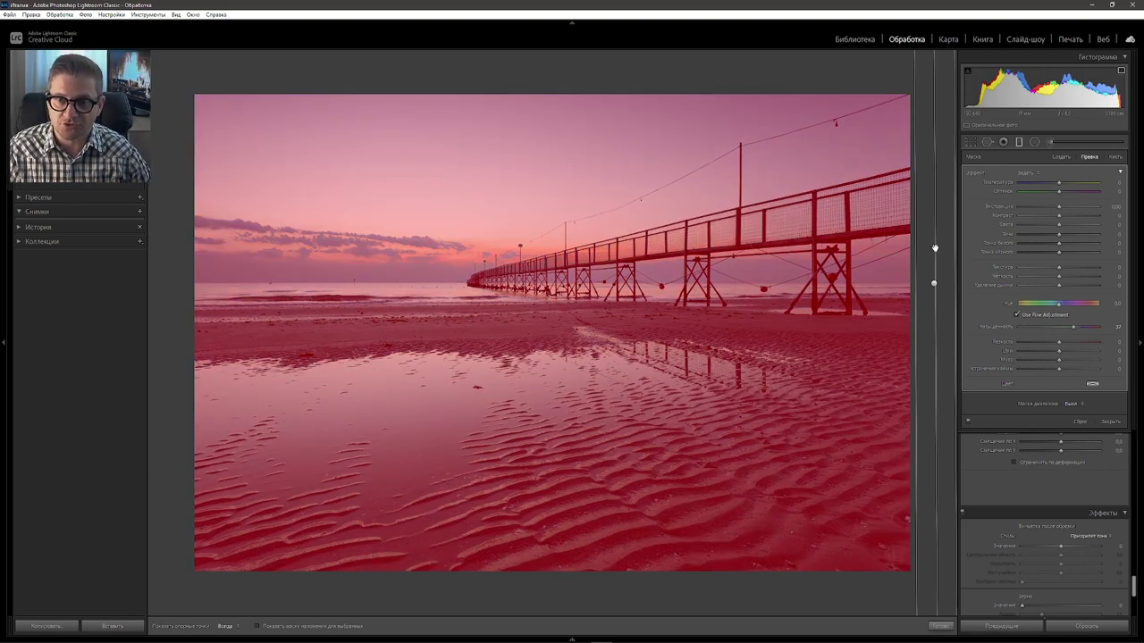
key("o")
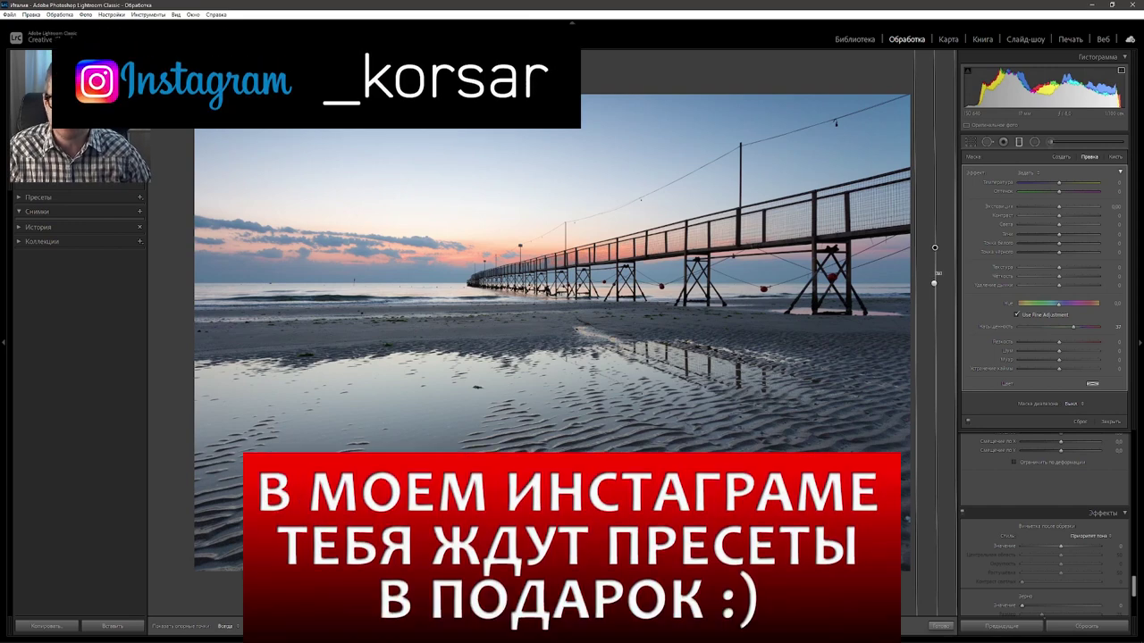
Step: Give the second filter a Luminance range mask of about 59/100 with Feather near 47, overlay hidden
left_click(1082, 405)
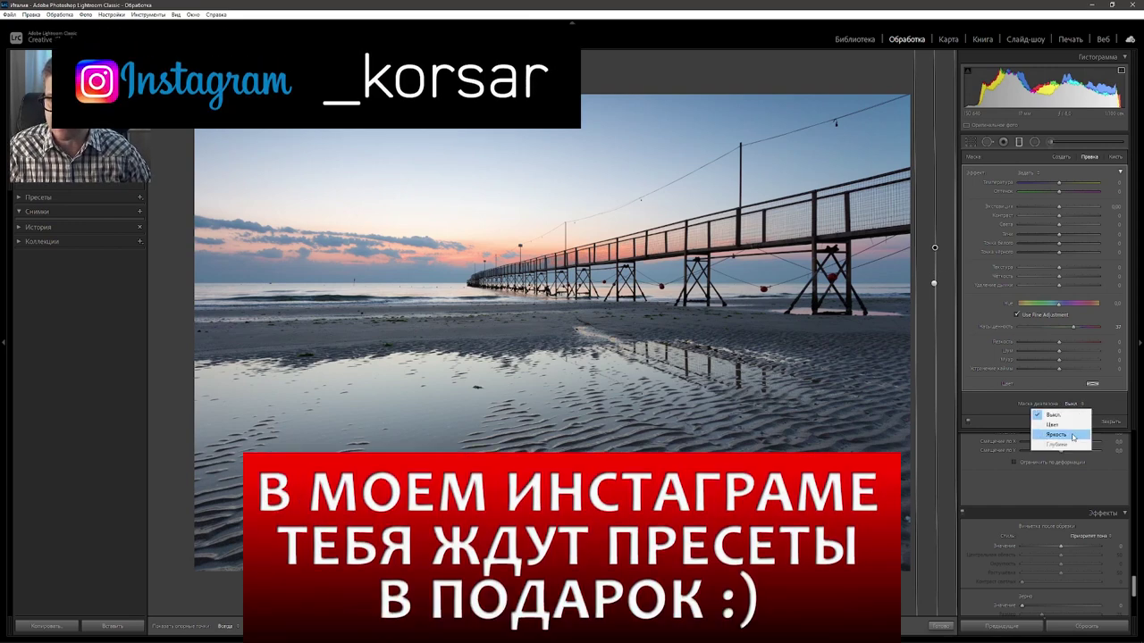
left_click(1074, 436)
left_click(1012, 419)
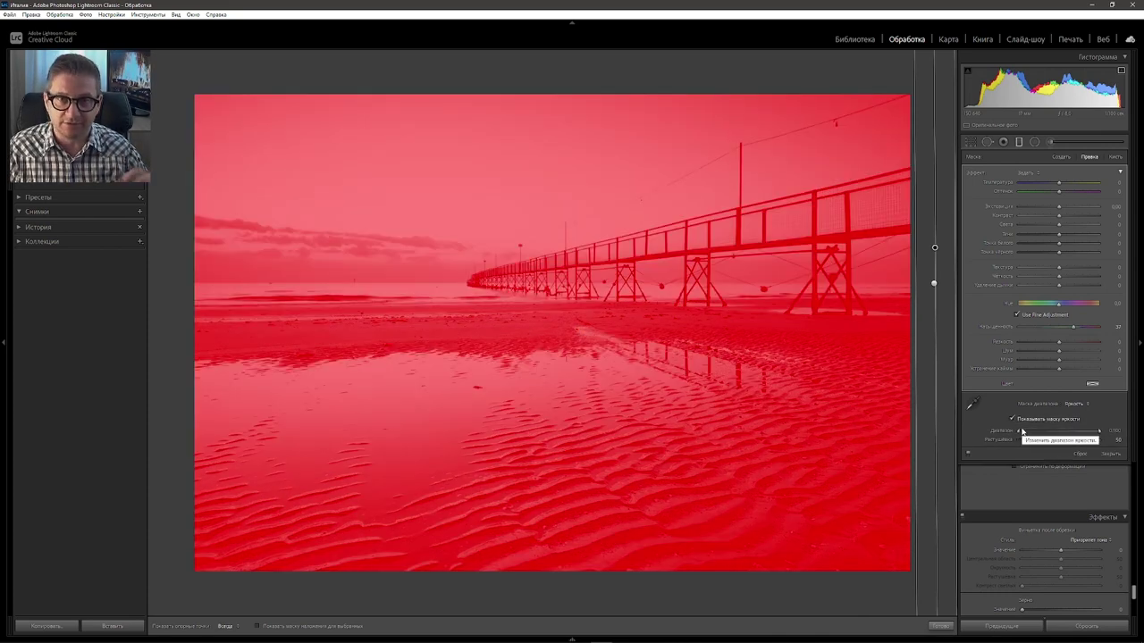
left_click_drag(1019, 433, 1054, 427)
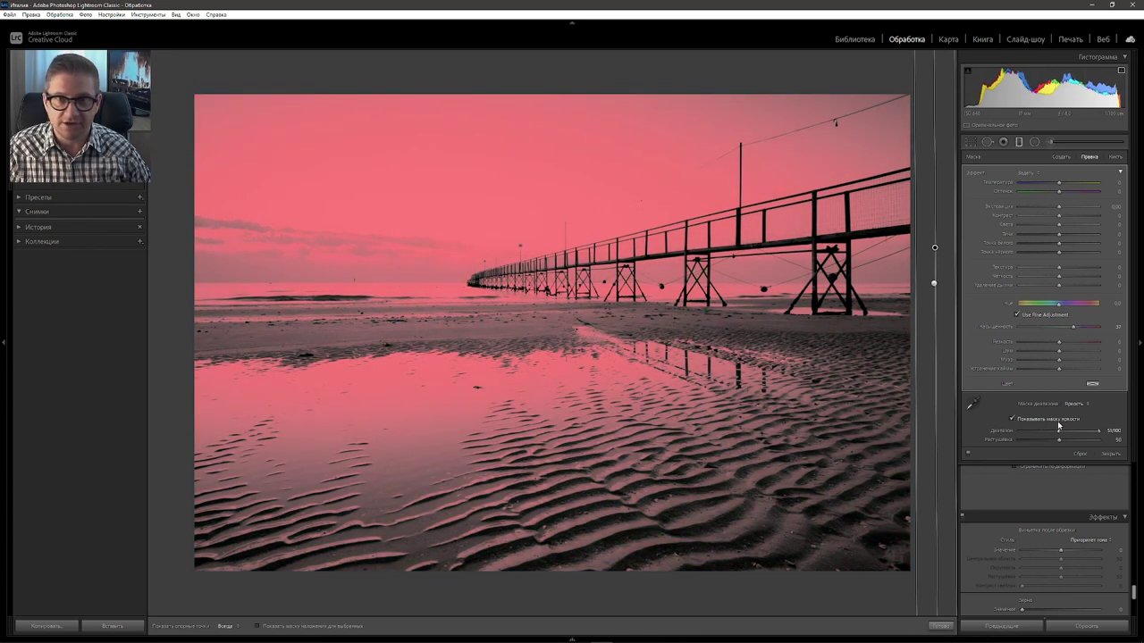
left_click_drag(1055, 427, 1064, 426)
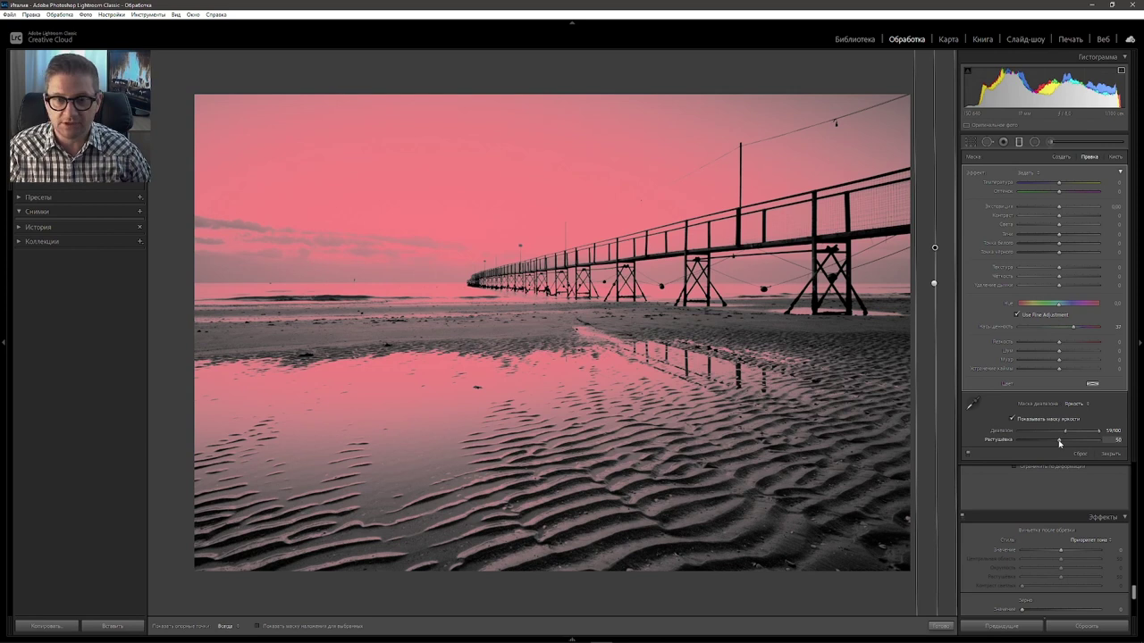
left_click_drag(1060, 443, 1060, 443)
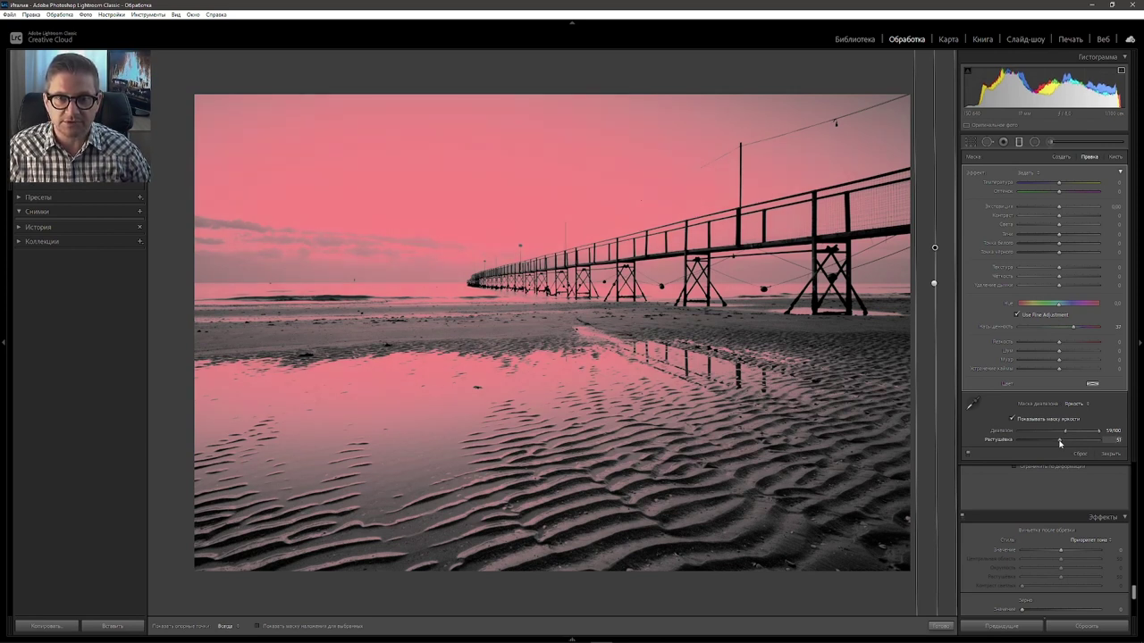
left_click_drag(1061, 443, 1058, 443)
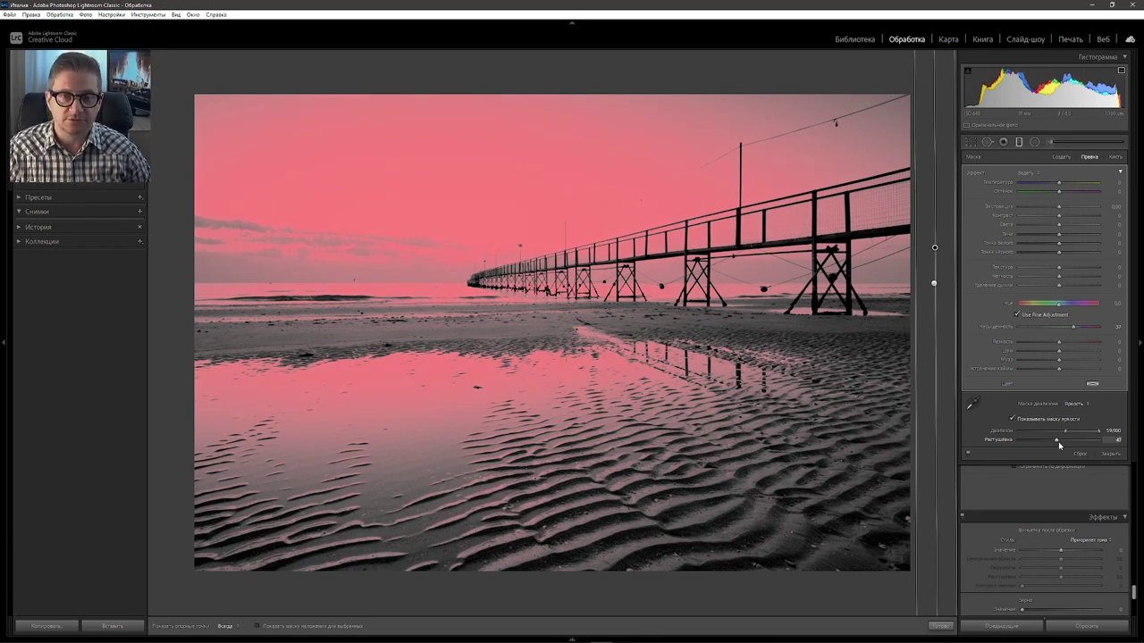
left_click(1013, 419)
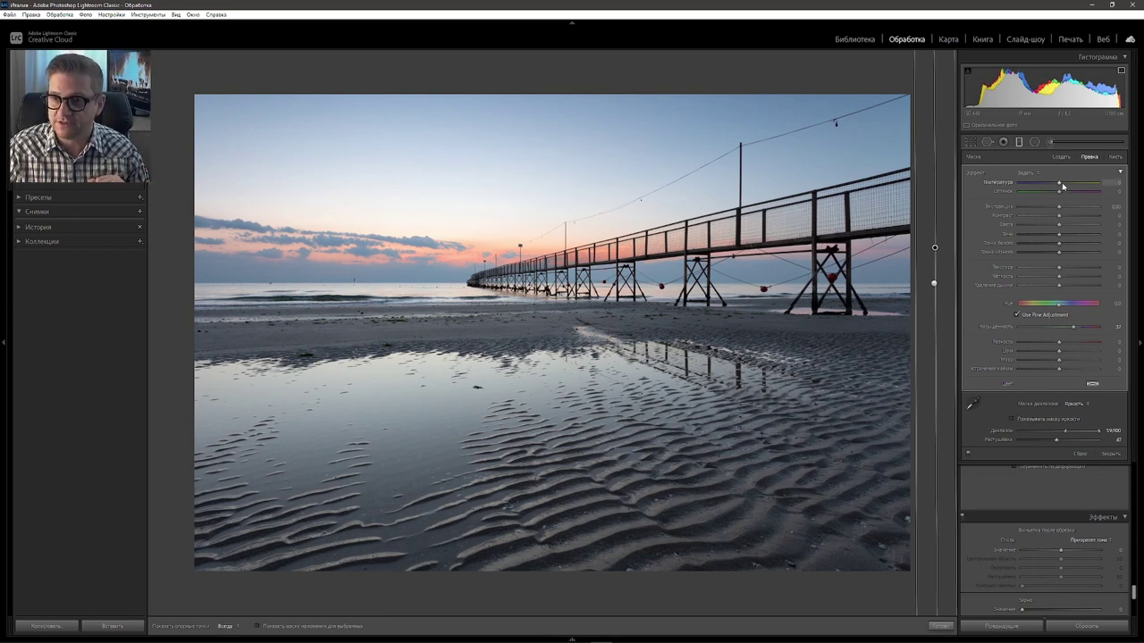
Step: Raise the second filter's Temperature, Tint toward magenta (about +54) and Saturation, then deselect it
left_click_drag(1062, 185, 1073, 184)
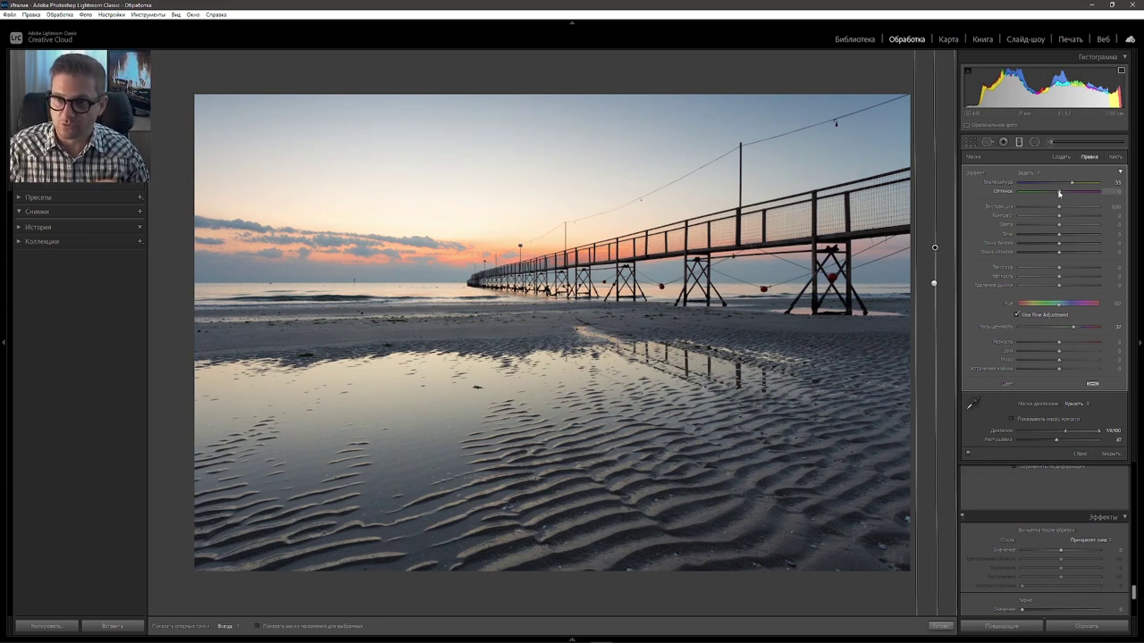
left_click_drag(1059, 192, 1072, 191)
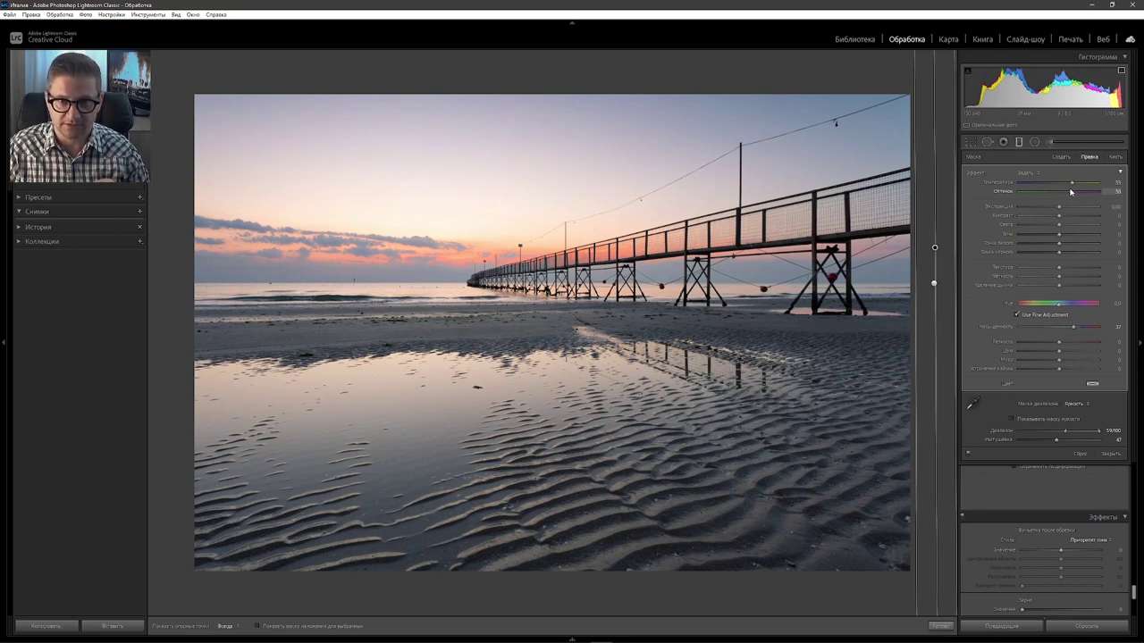
mouse_move(1073, 327)
left_mouse_down()
mouse_move(1087, 328)
mouse_move(1066, 323)
left_mouse_up()
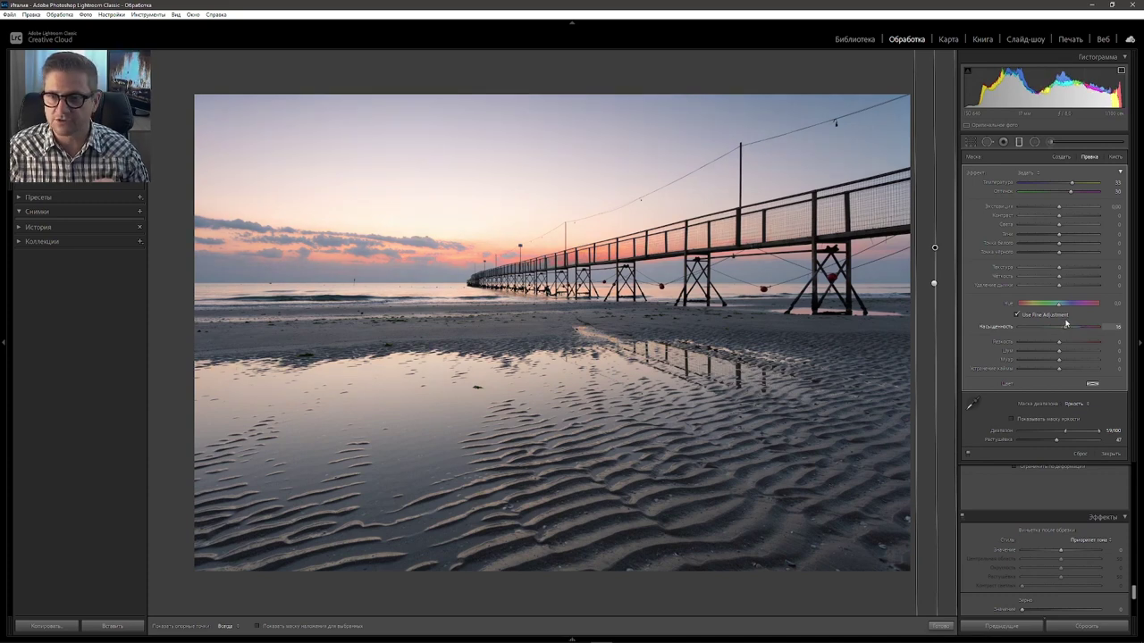
mouse_move(1071, 183)
left_mouse_down()
mouse_move(1089, 184)
mouse_move(1080, 193)
left_mouse_up()
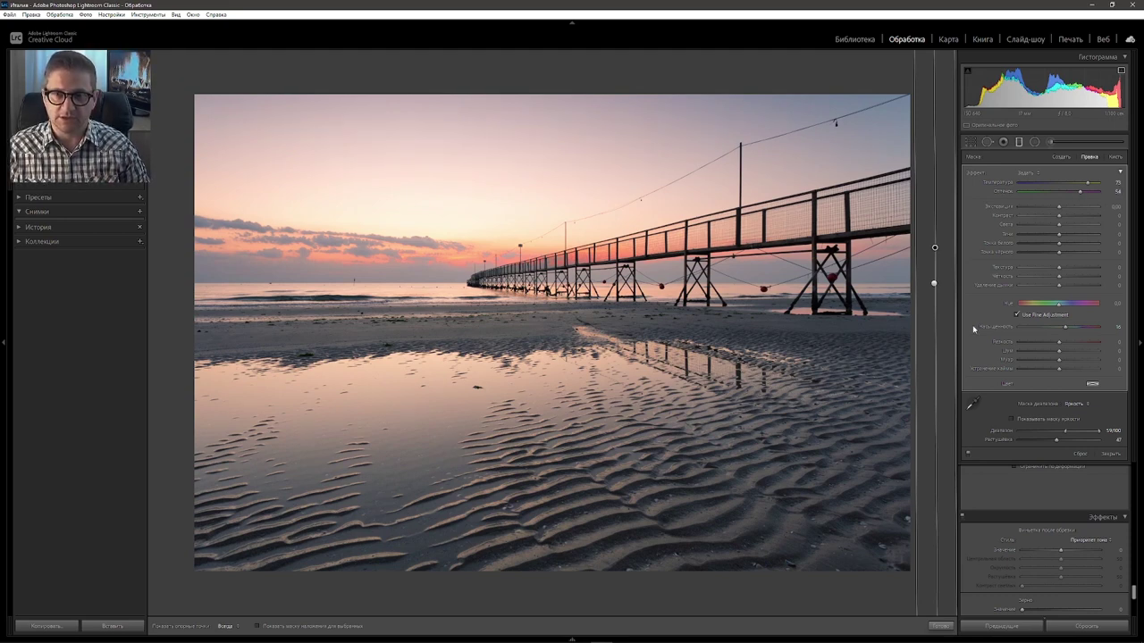
key("Return")
Step: Exit masking, boost Blue saturation in HSL/Color toward +66, and nudge Blue hue slightly negative
key("m")
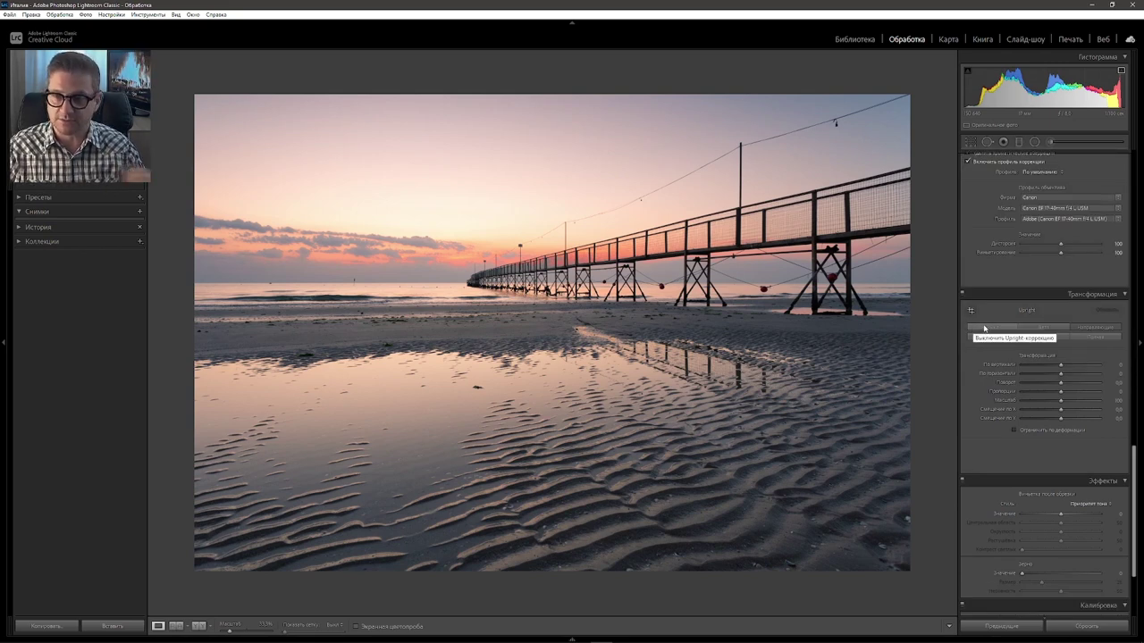
mouse_move(1135, 463)
left_mouse_down()
mouse_move(1135, 494)
mouse_move(1133, 243)
left_mouse_up()
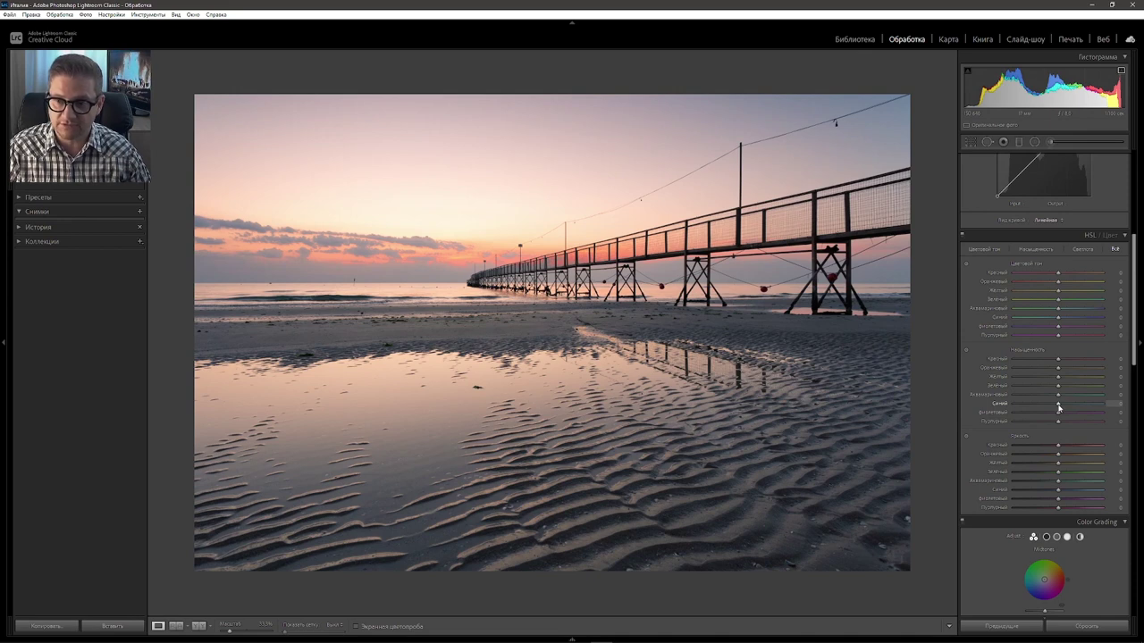
left_click_drag(1058, 408, 1080, 408)
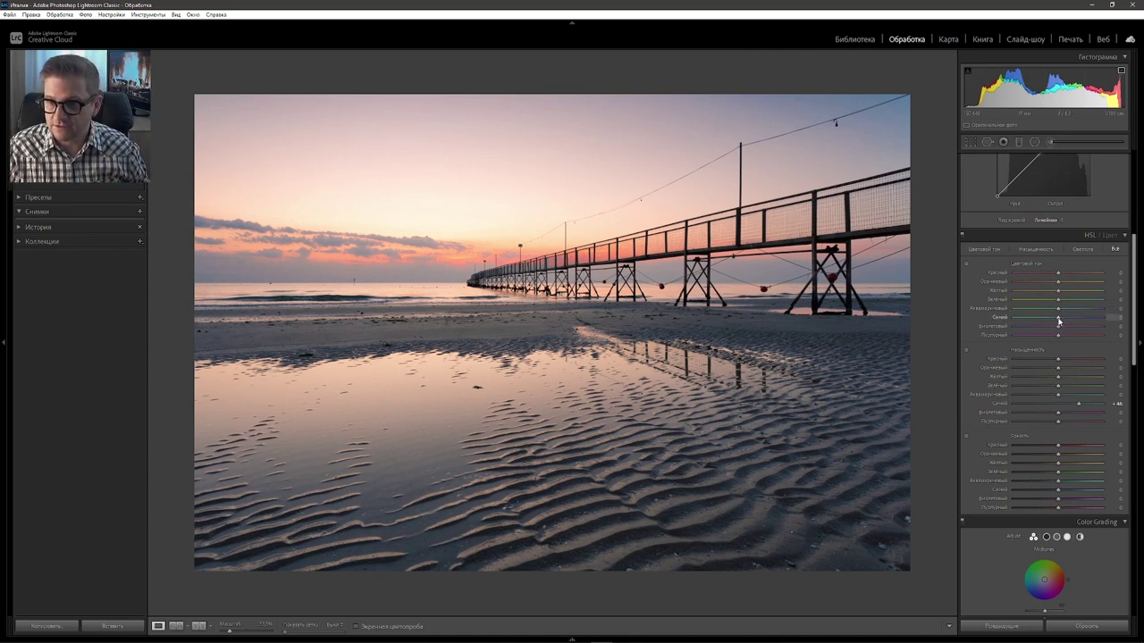
left_click_drag(1059, 320, 1057, 318)
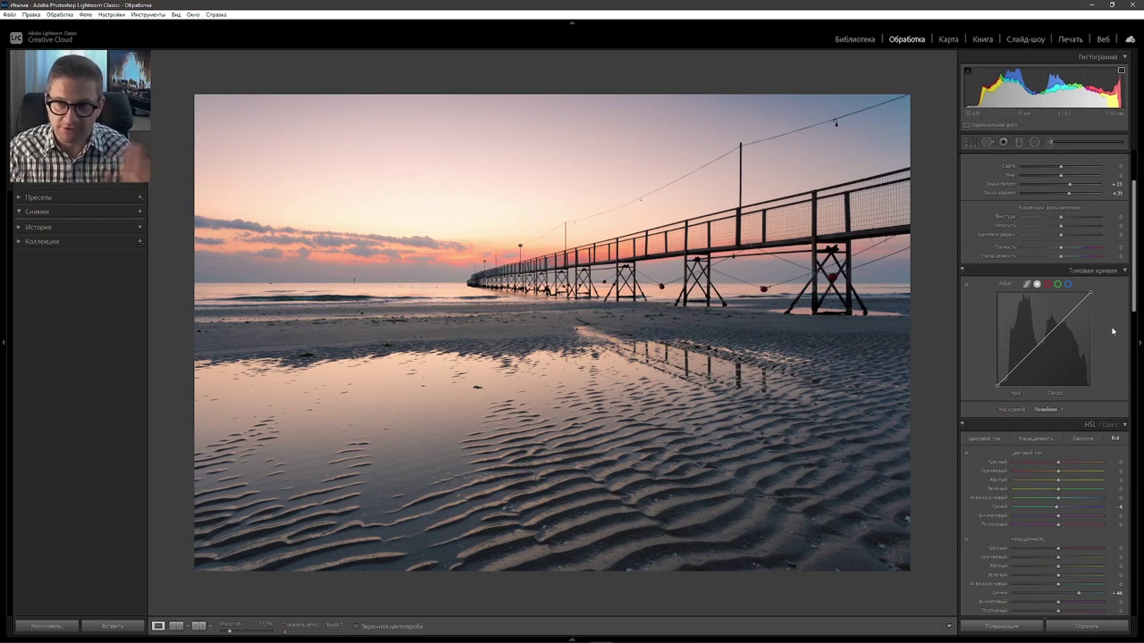
Step: Pull the Red channel curve's top point to 249 and toggle the Before/After comparison
left_click(1047, 284)
mouse_move(1090, 292)
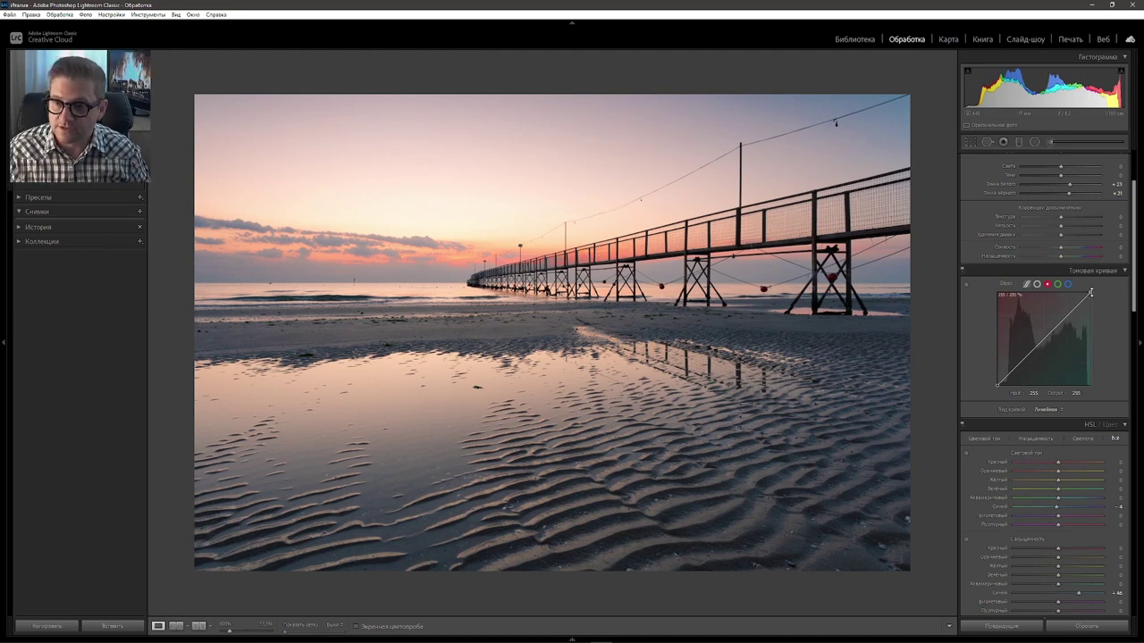
left_click_drag(1091, 292, 1080, 291)
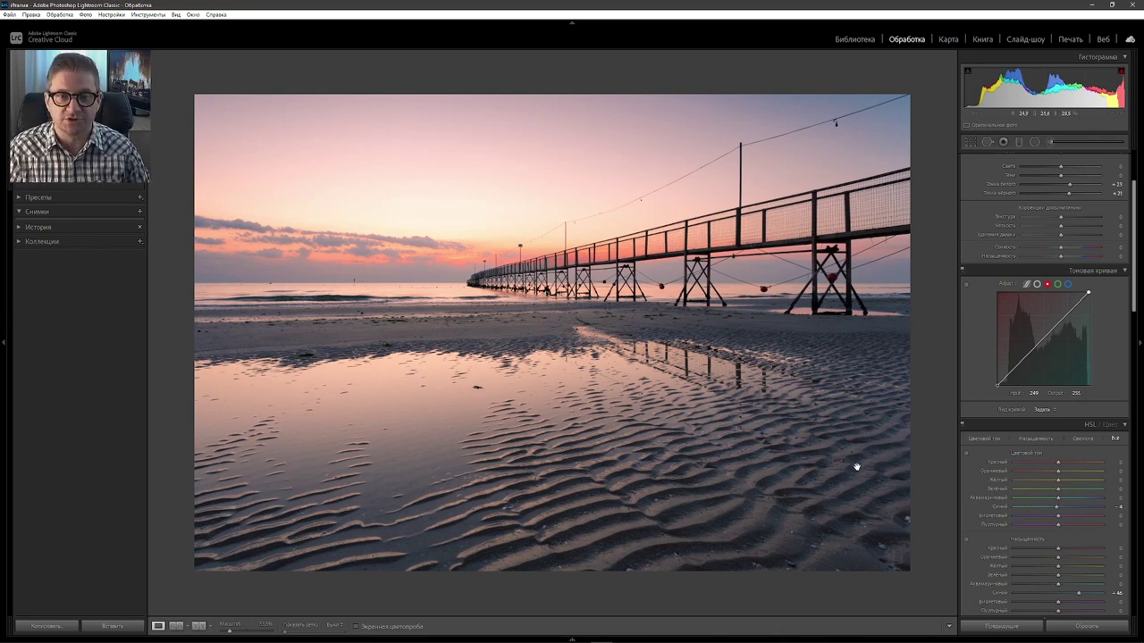
key("backslash")
key("backslash")
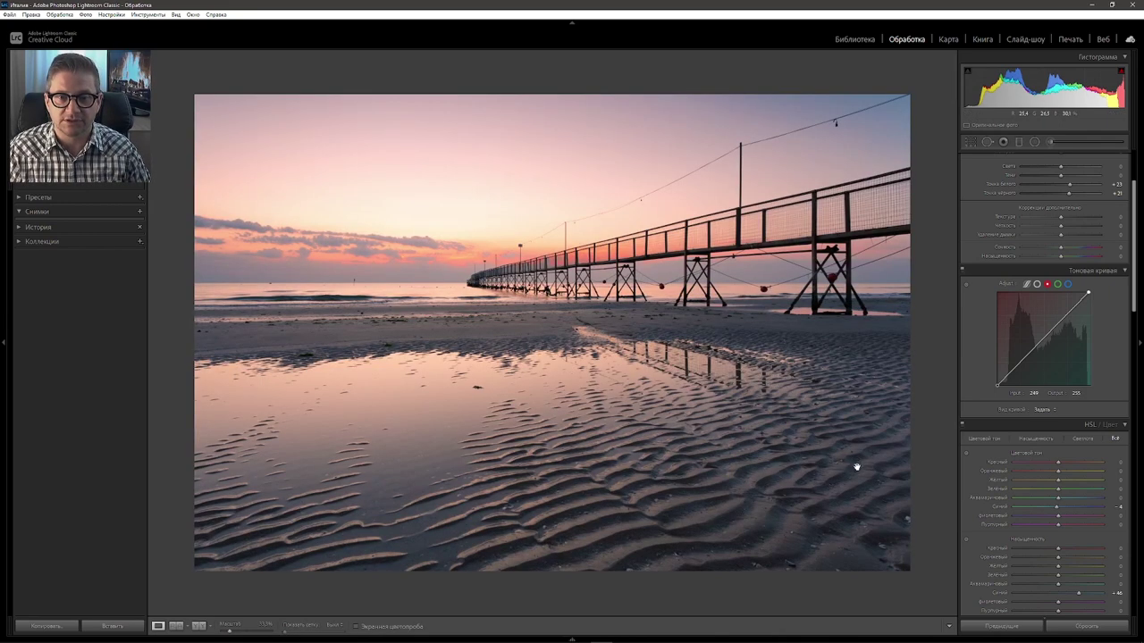
key("backslash")
key("backslash")
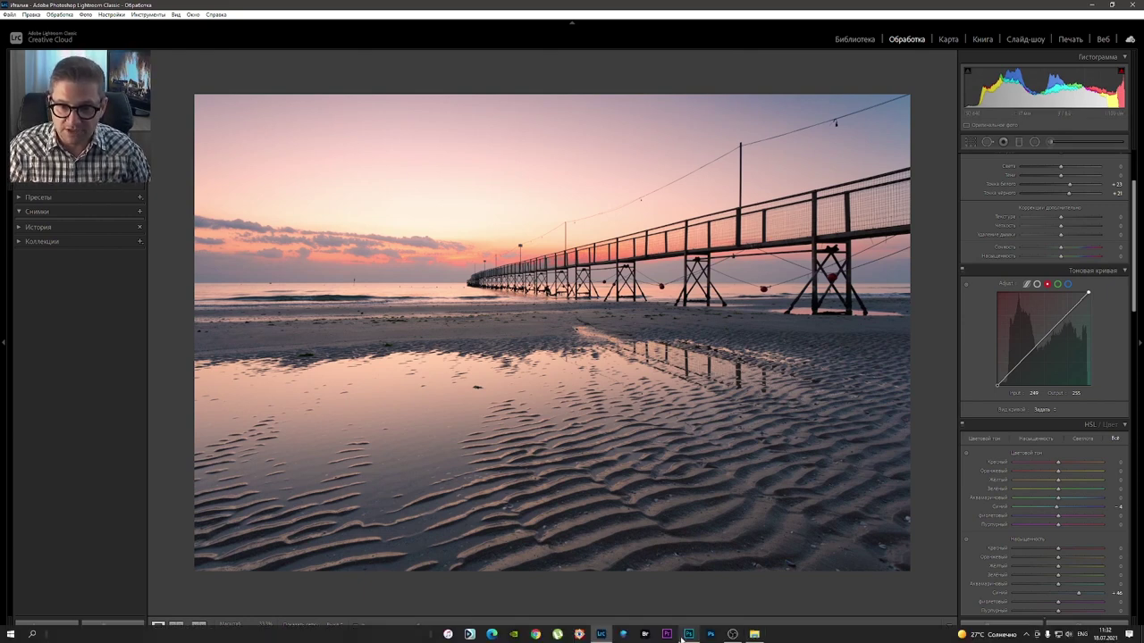
Step: Send the edited pier photo from Lightroom to Adobe Photoshop 2021 using Edit In
right_click(571, 328)
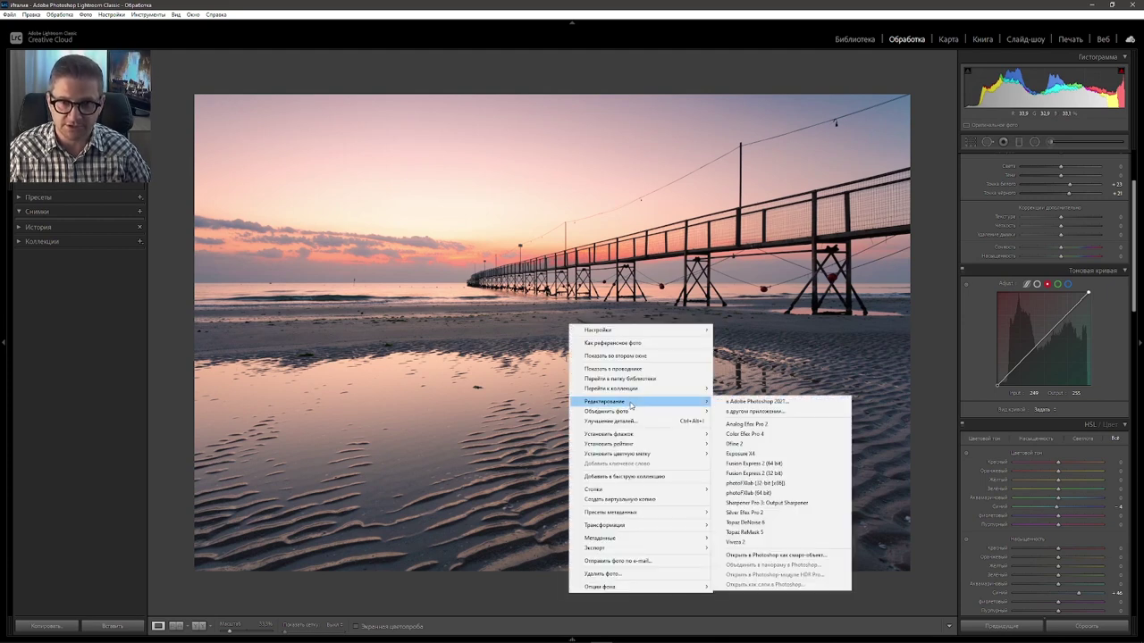
mouse_move(626, 402)
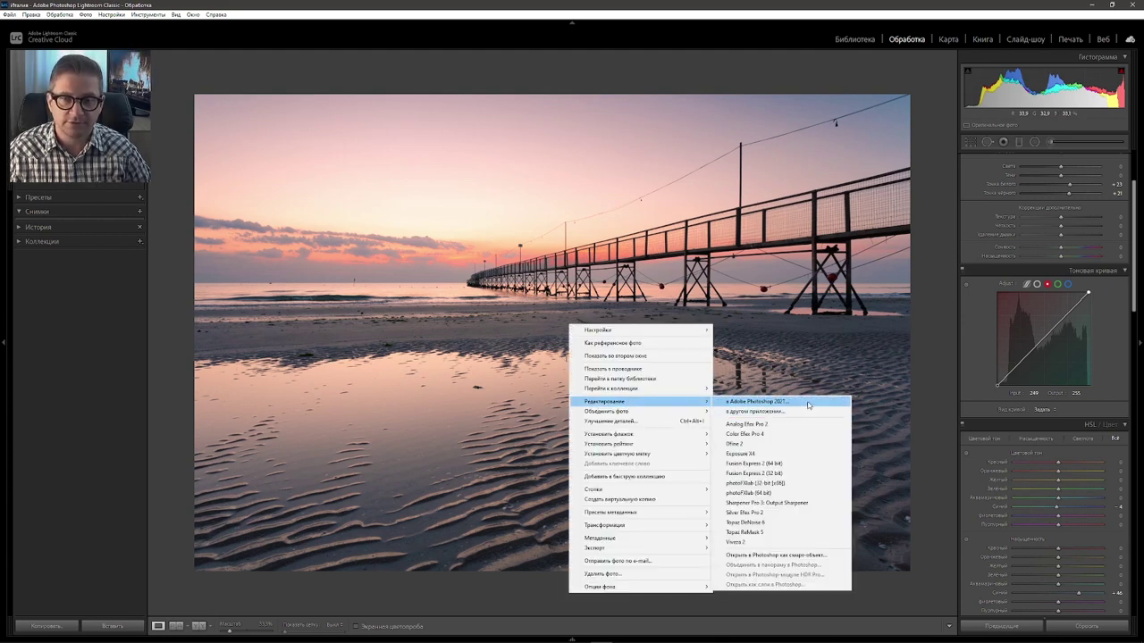
left_click(806, 403)
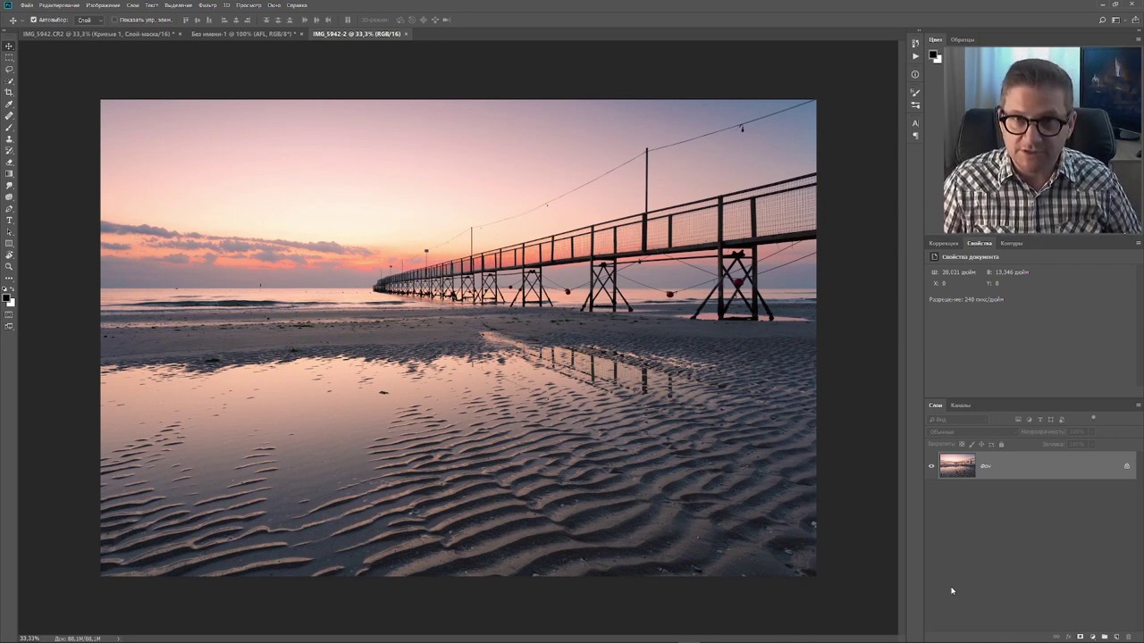
Step: Duplicate the background layer with Ctrl+J and load the copy into Color Efex Pro 4
key("ctrl+j")
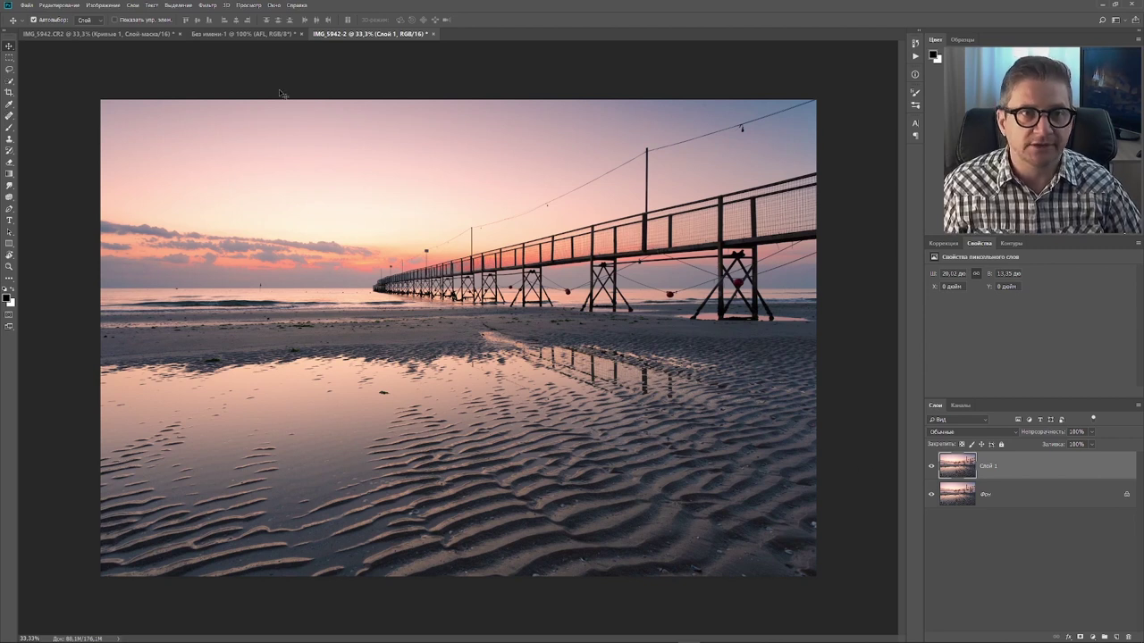
left_click(208, 5)
mouse_move(232, 212)
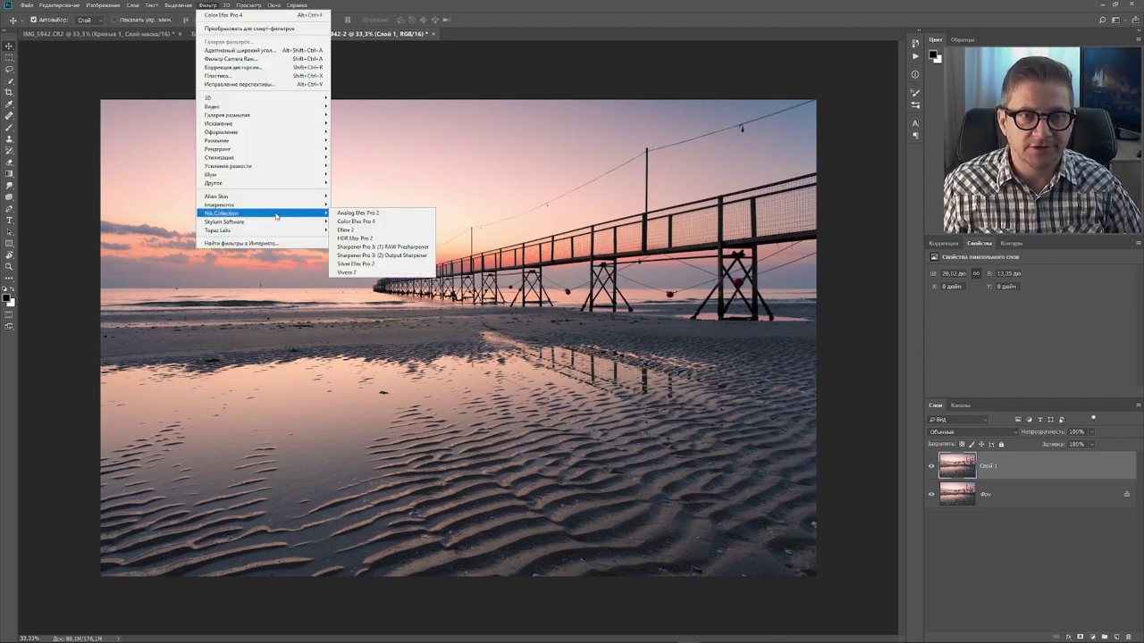
left_click(381, 222)
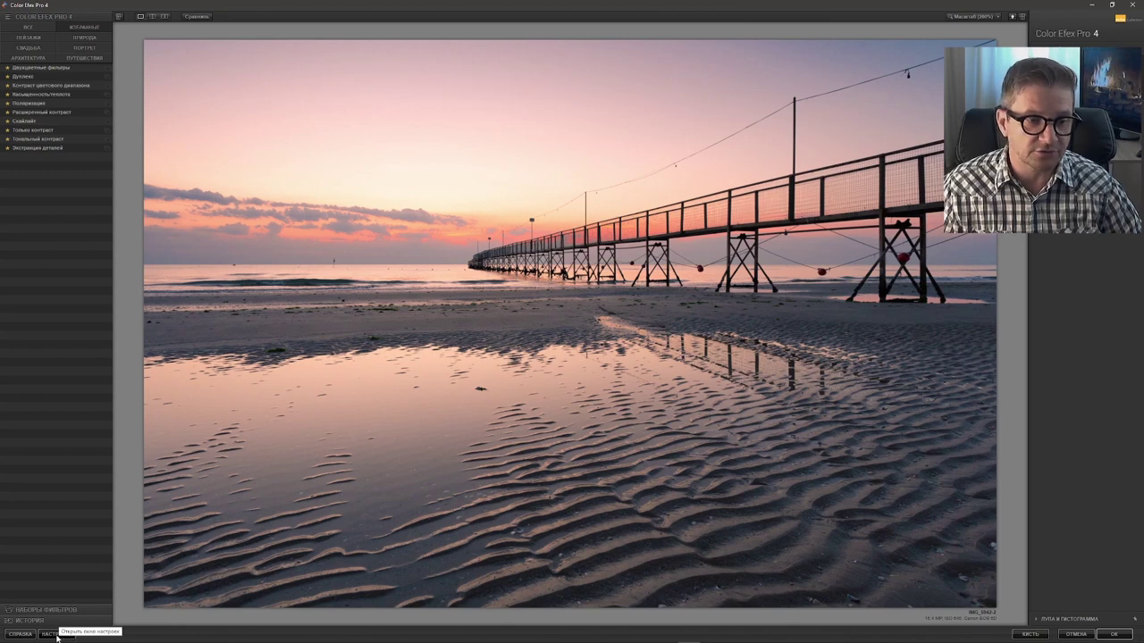
Step: Open and close the Color Efex Pro 4 settings, then show the All filters category
left_click(57, 634)
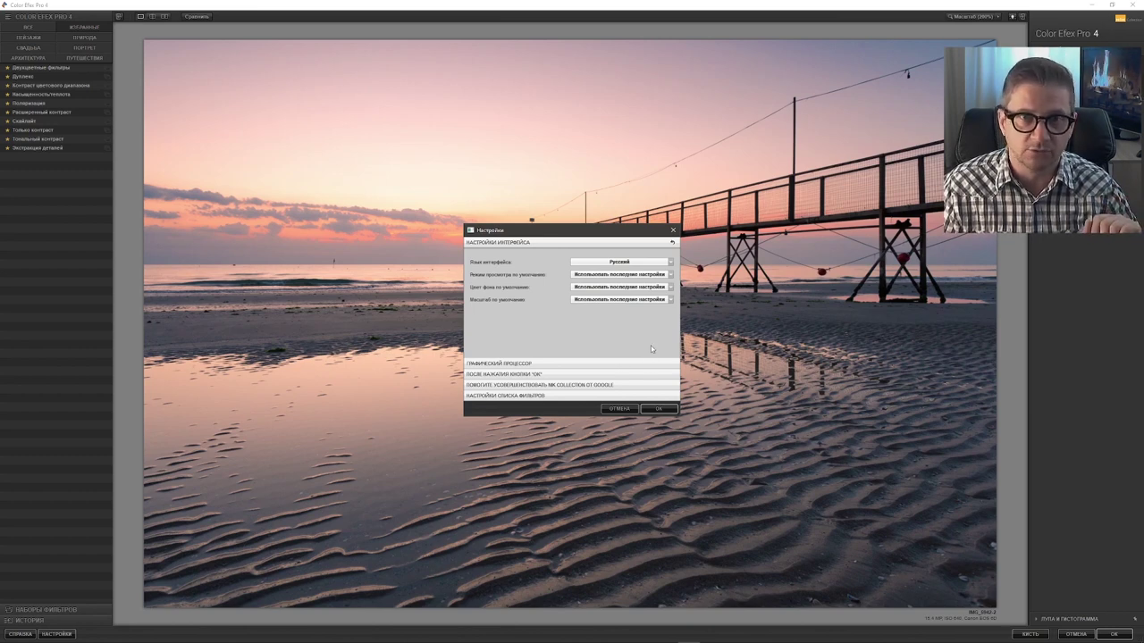
left_click(658, 409)
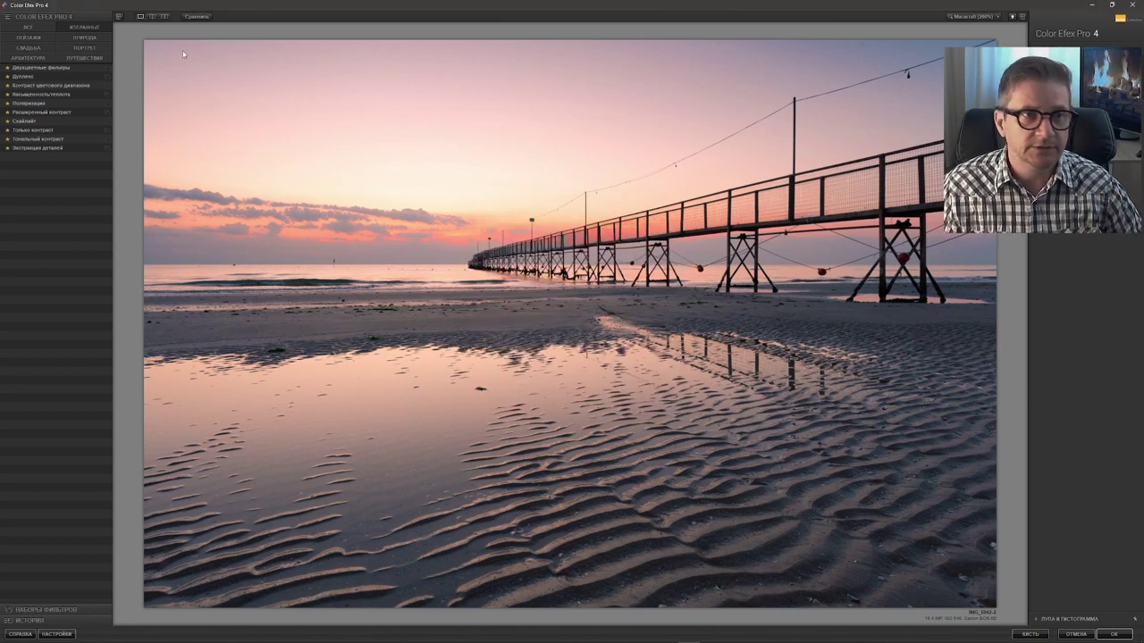
left_click(35, 29)
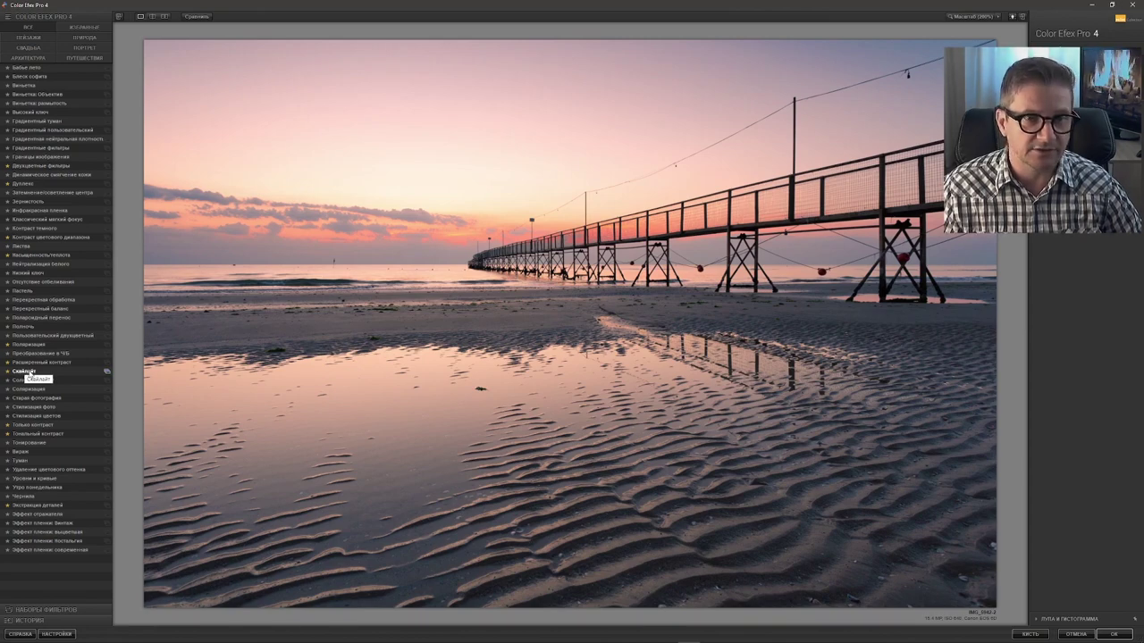
Step: Apply the Skylight filter at about 12% and compare it with a split before/after preview
left_click(26, 373)
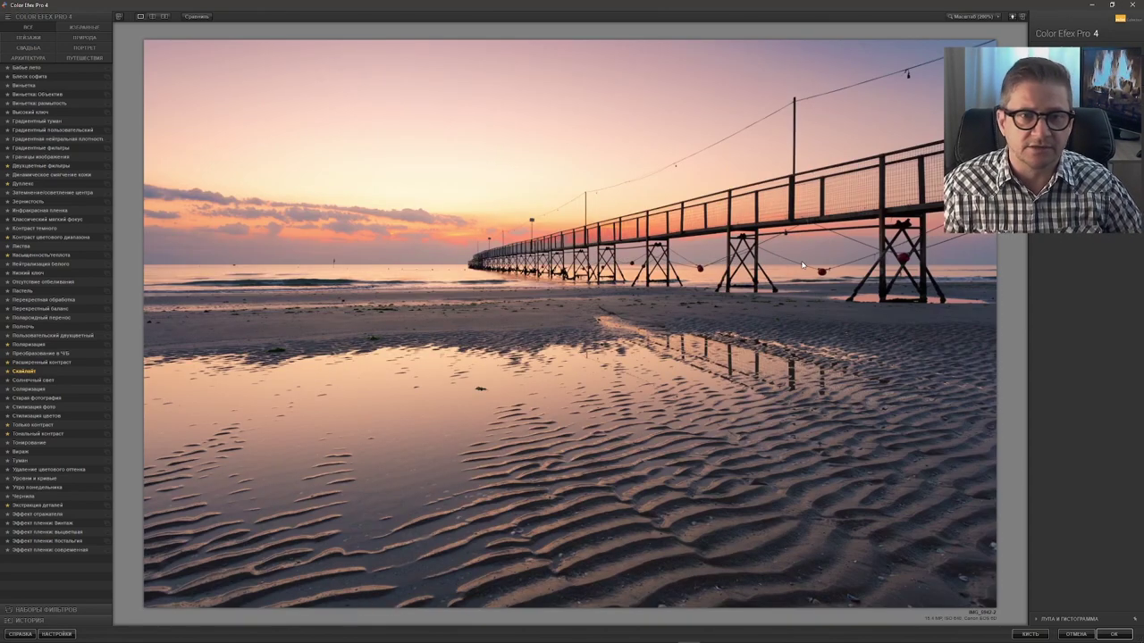
left_click(153, 16)
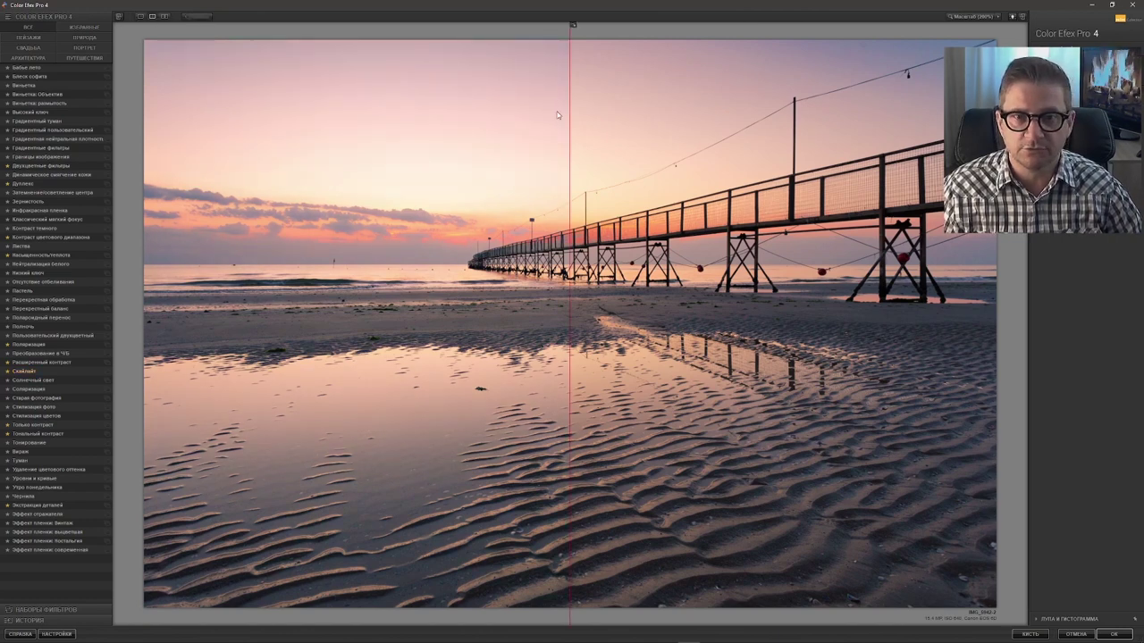
mouse_move(569, 109)
left_mouse_down()
mouse_move(835, 185)
mouse_move(269, 172)
left_mouse_up()
left_click_drag(603, 183, 455, 179)
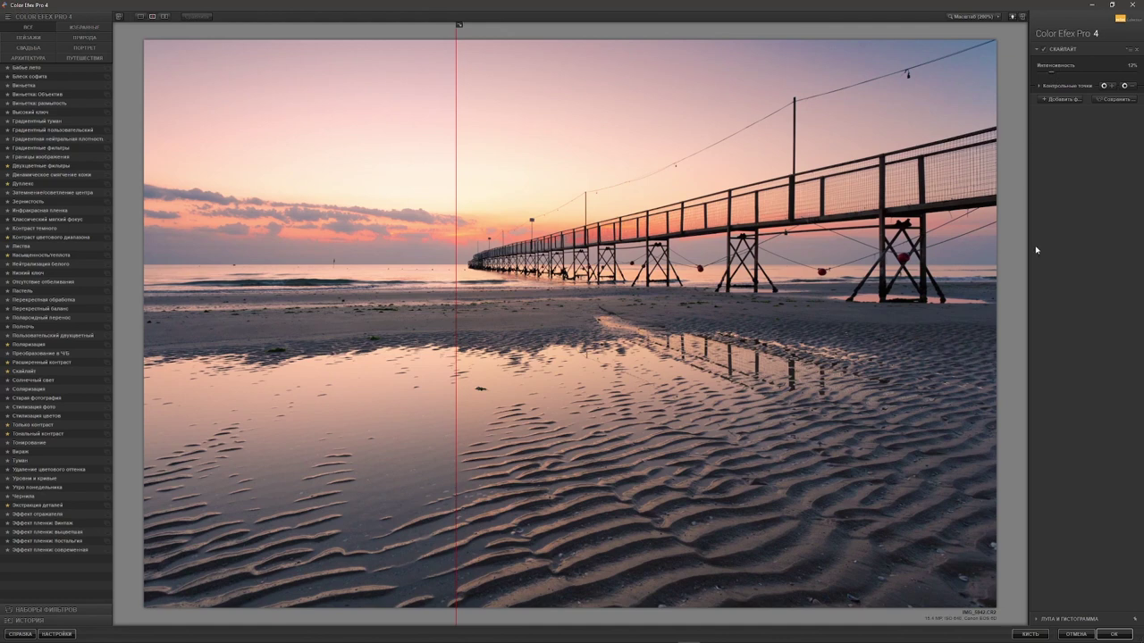
mouse_move(456, 134)
left_mouse_down()
mouse_move(421, 134)
mouse_move(539, 143)
mouse_move(304, 152)
mouse_move(877, 169)
mouse_move(394, 169)
left_mouse_up()
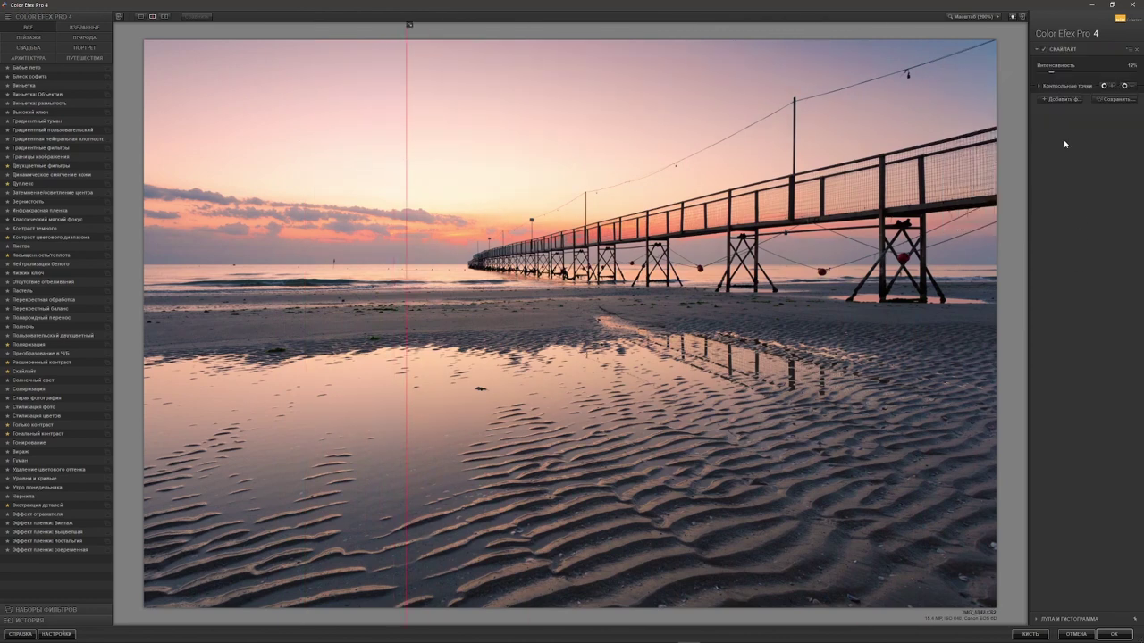
Step: Stack Saturation/Warmth from Favorites after Skylight, compare the split, and apply it back to Photoshop
left_click(1057, 100)
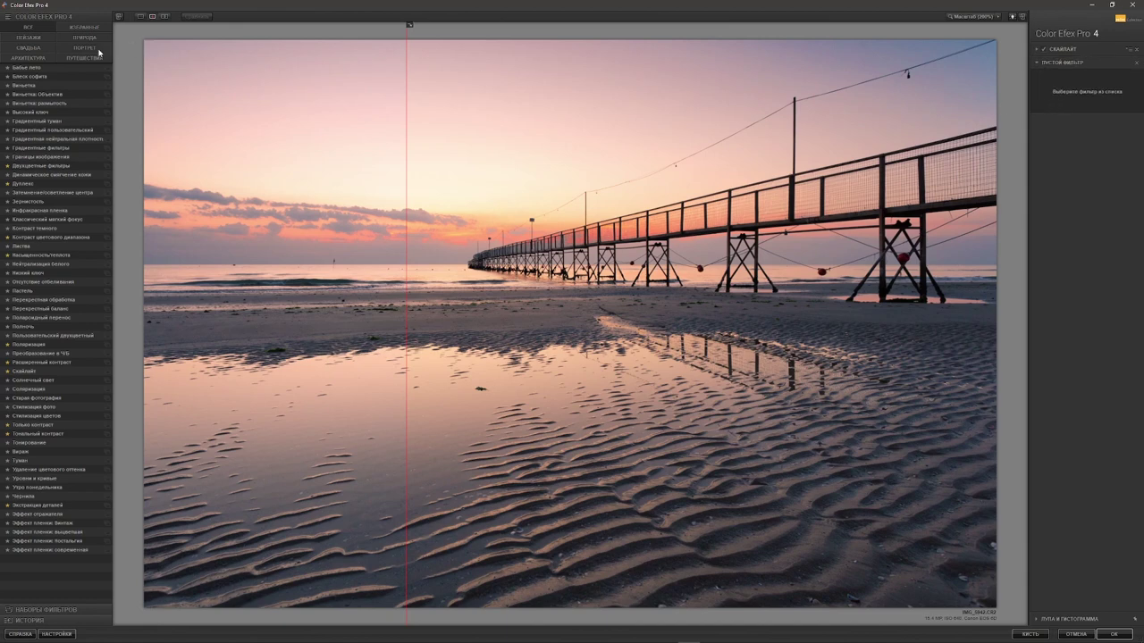
left_click(76, 31)
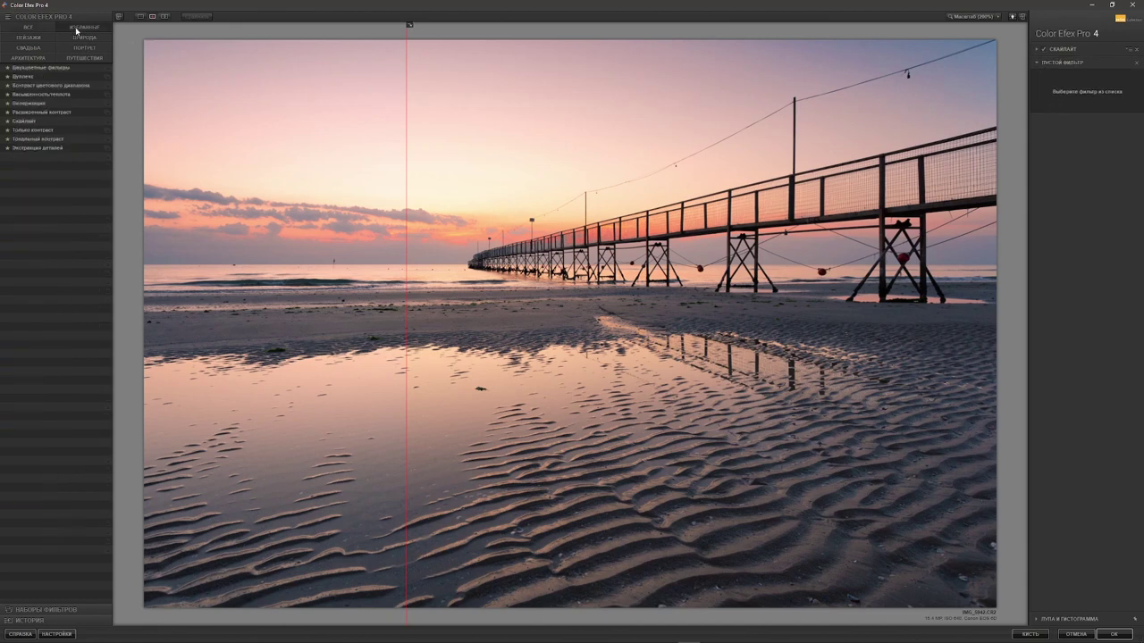
left_click(63, 94)
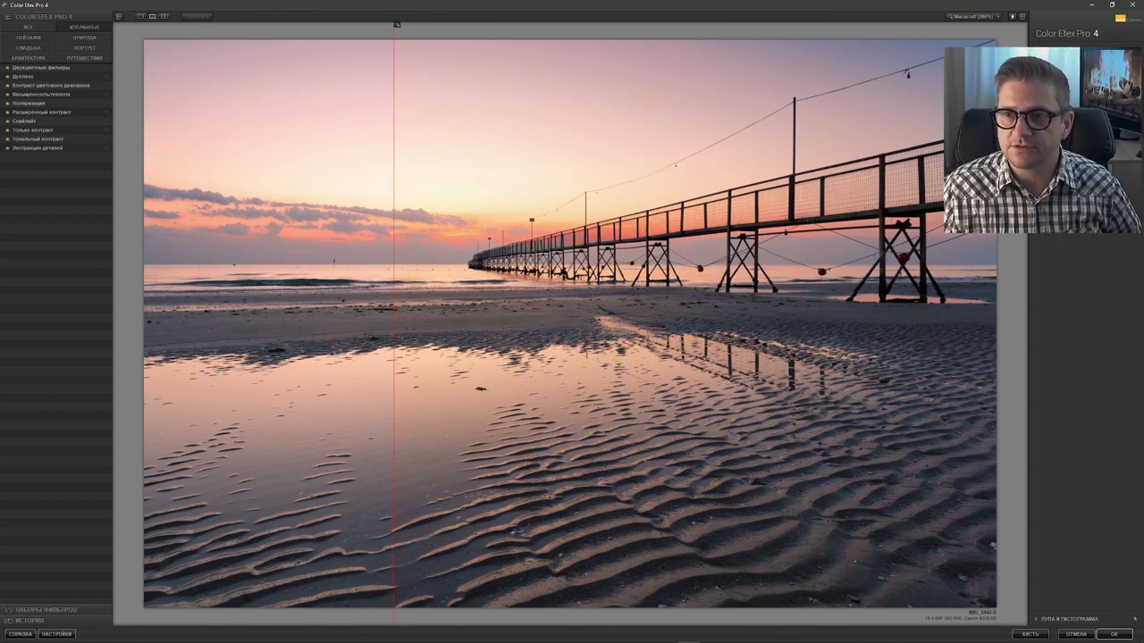
mouse_move(394, 188)
left_mouse_down()
mouse_move(824, 189)
mouse_move(259, 188)
left_mouse_up()
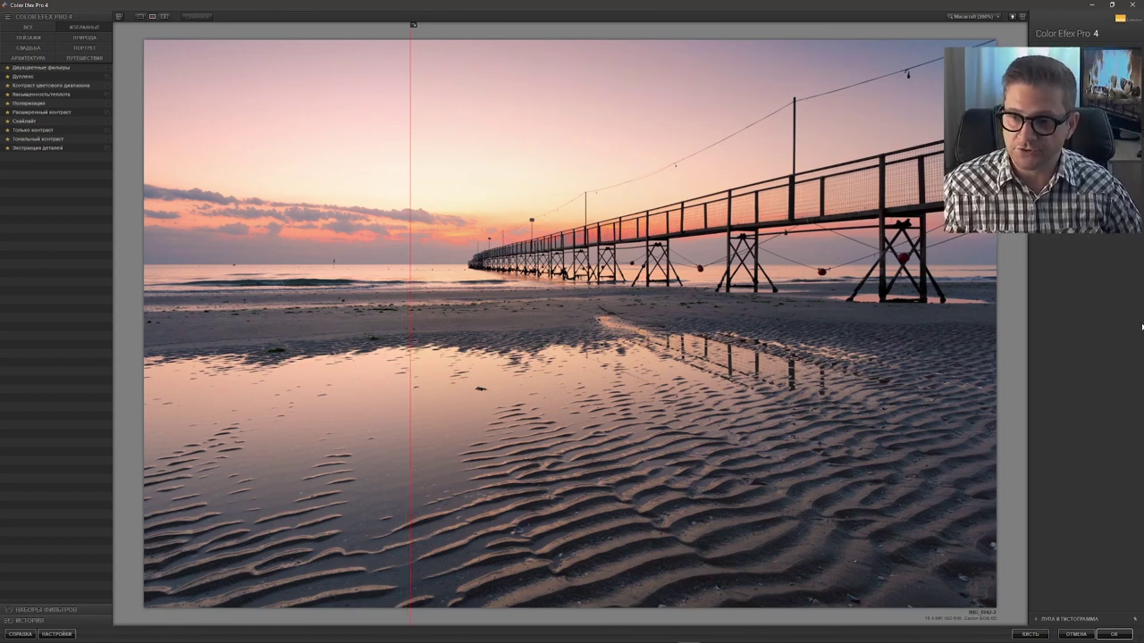
left_click(1113, 634)
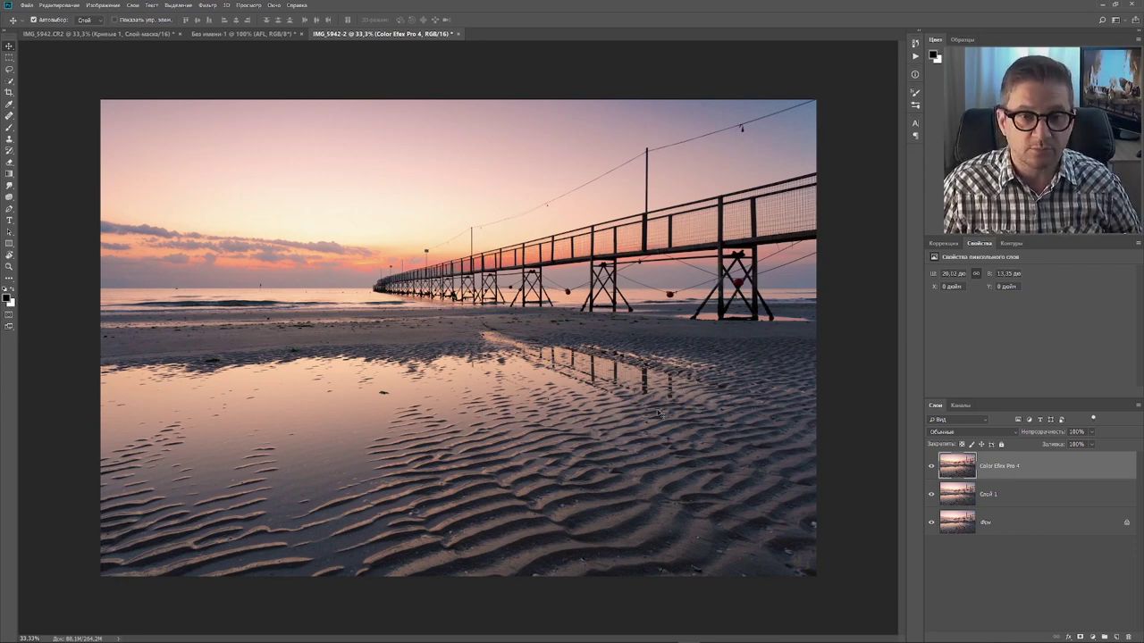
Step: Lasso the seaweed clump on the wet sand and remove it with Content-Aware fill
key("ctrl+plus")
key("ctrl+plus")
key("ctrl+plus")
key("ctrl+plus")
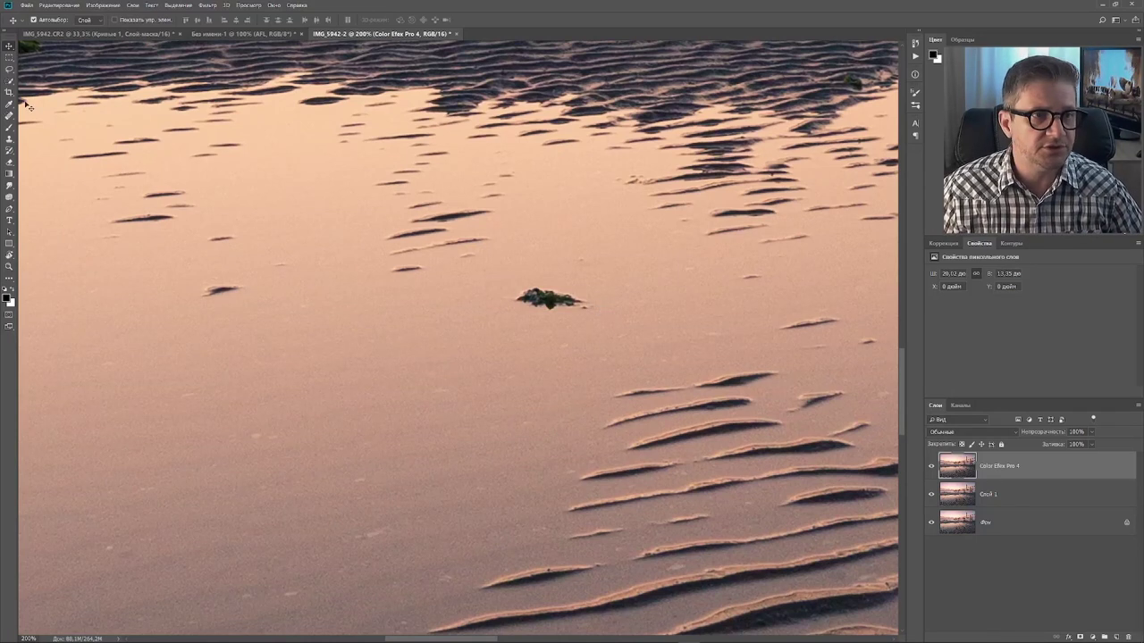
left_click(9, 70)
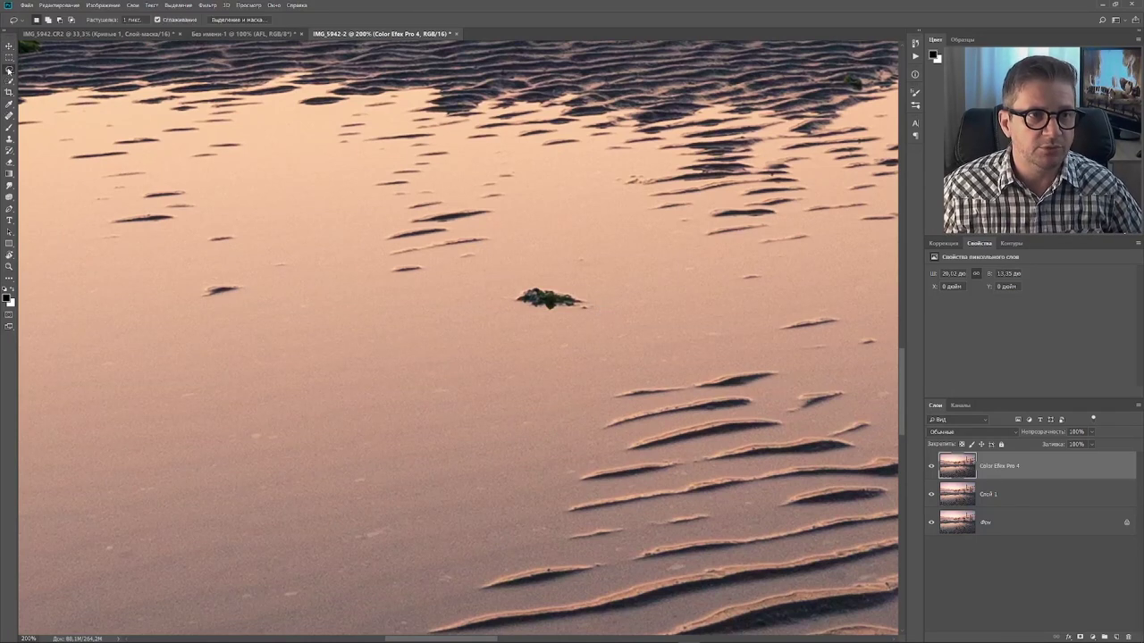
left_click_drag(564, 288, 548, 275)
left_click(552, 284)
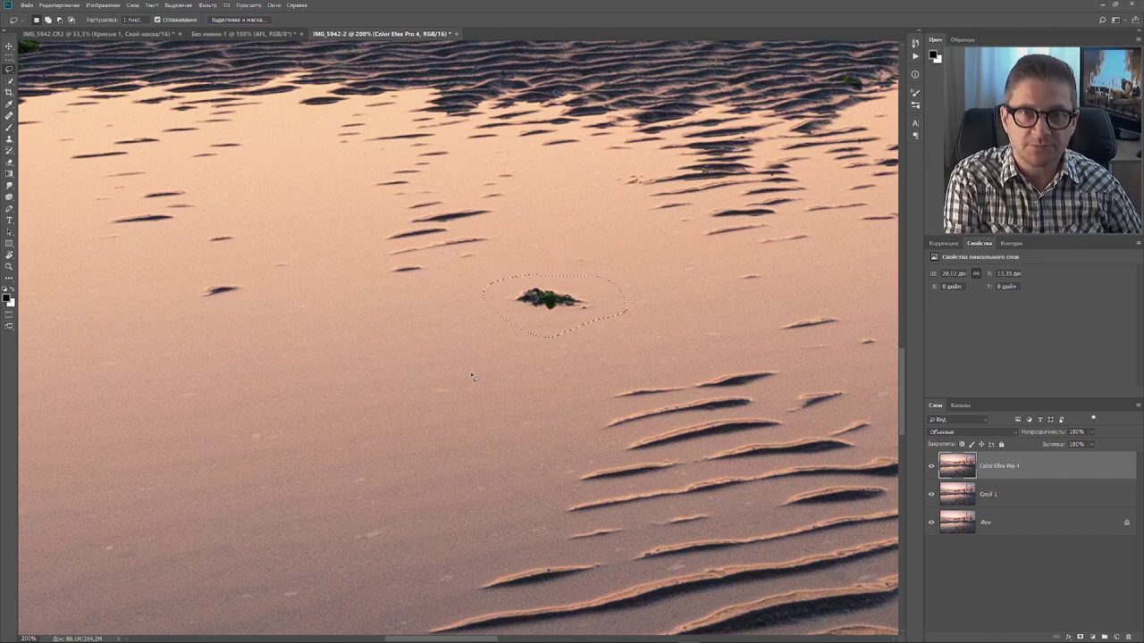
key("shift+F5")
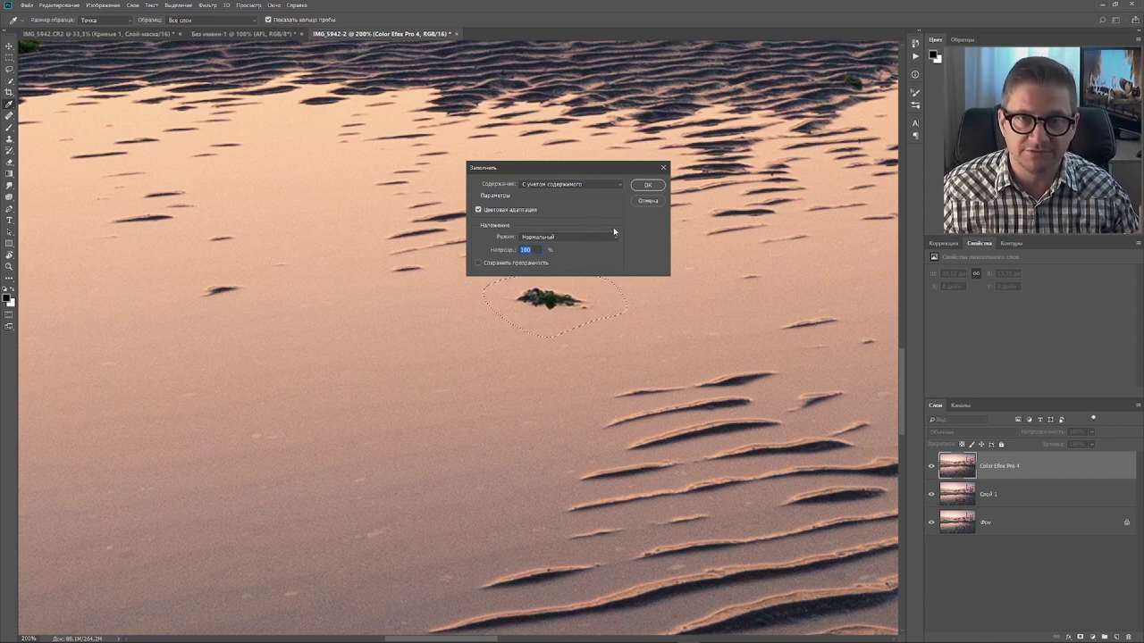
left_click(651, 187)
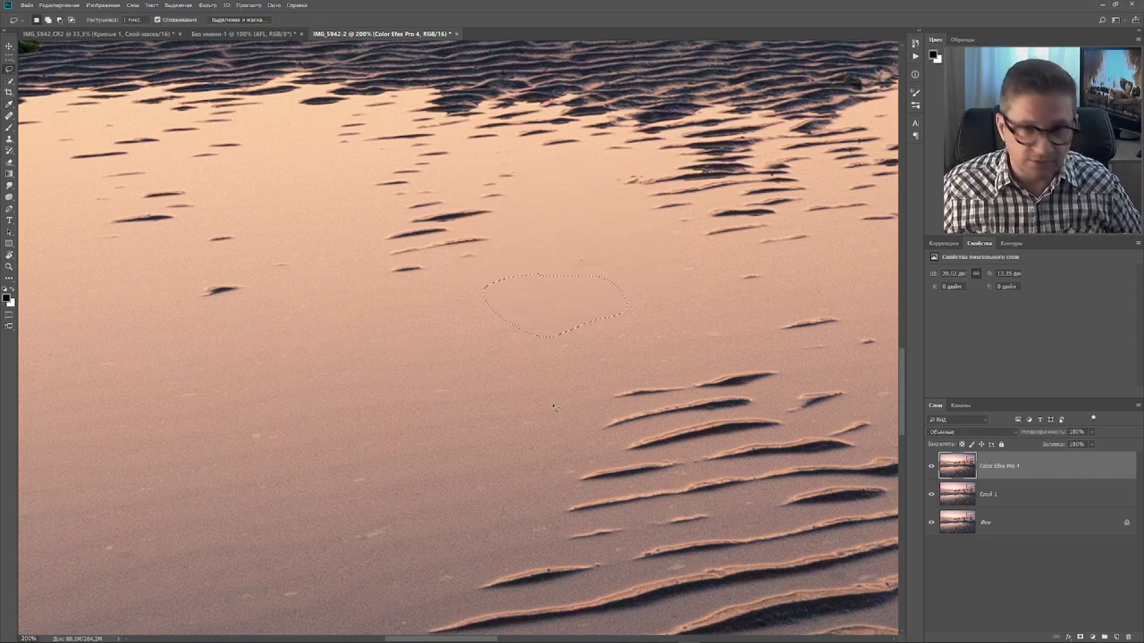
key("ctrl+d")
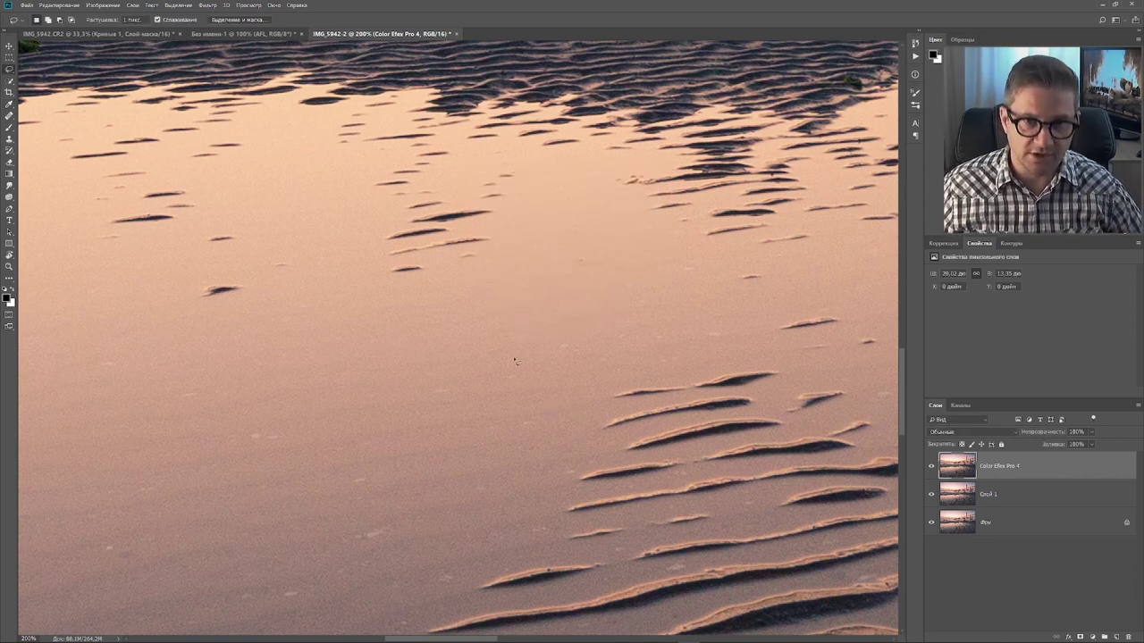
scroll(516, 361, "up", 10)
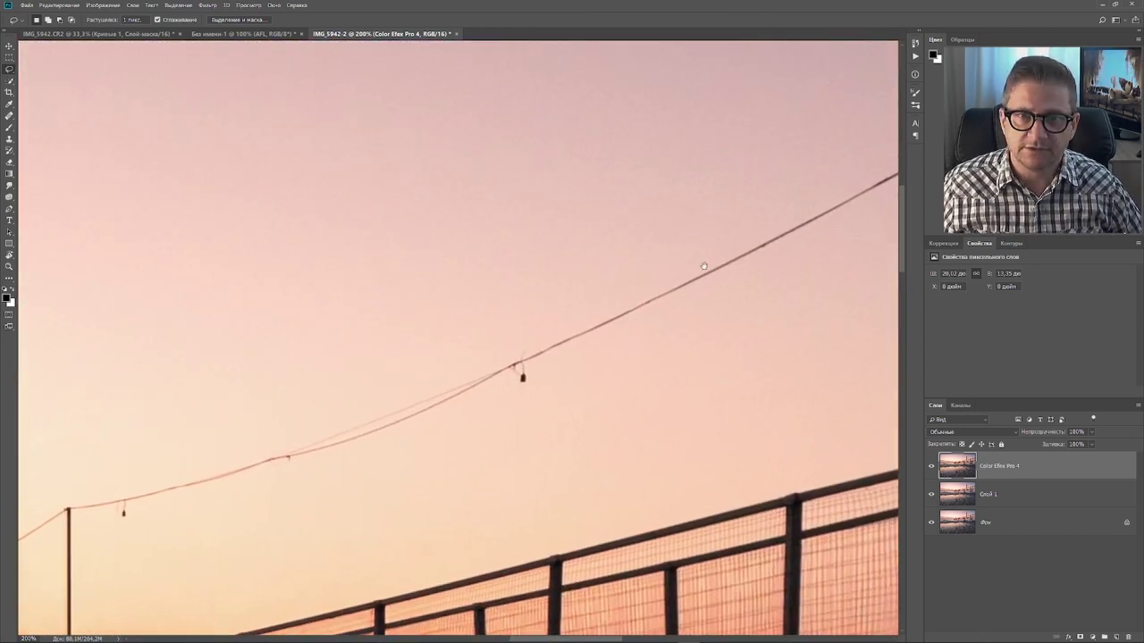
scroll(536, 357, "up", 3)
scroll(557, 357, "up", 3)
scroll(801, 254, "up", 2)
scroll(802, 255, "right", 5)
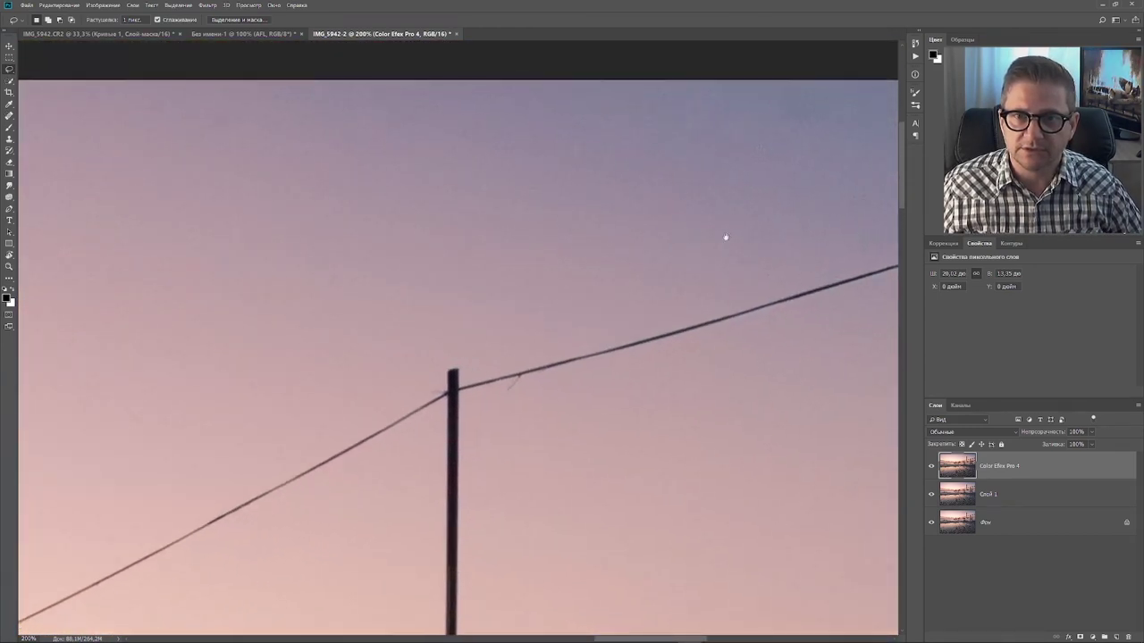
scroll(724, 238, "right", 3)
scroll(669, 243, "up", 1)
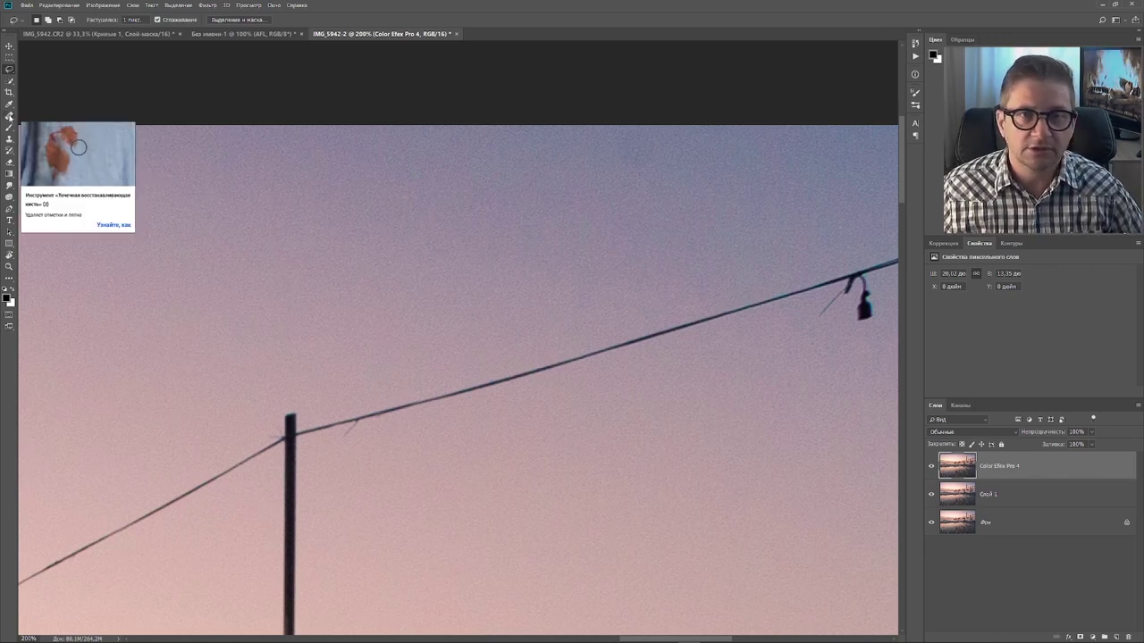
left_click(10, 117)
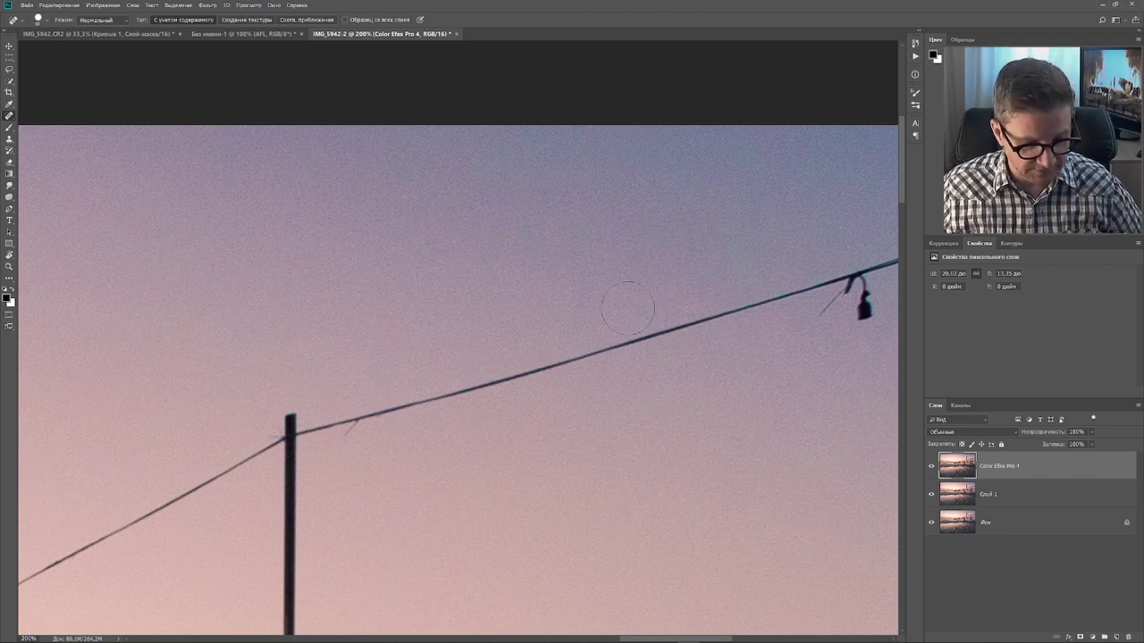
left_click(9, 70)
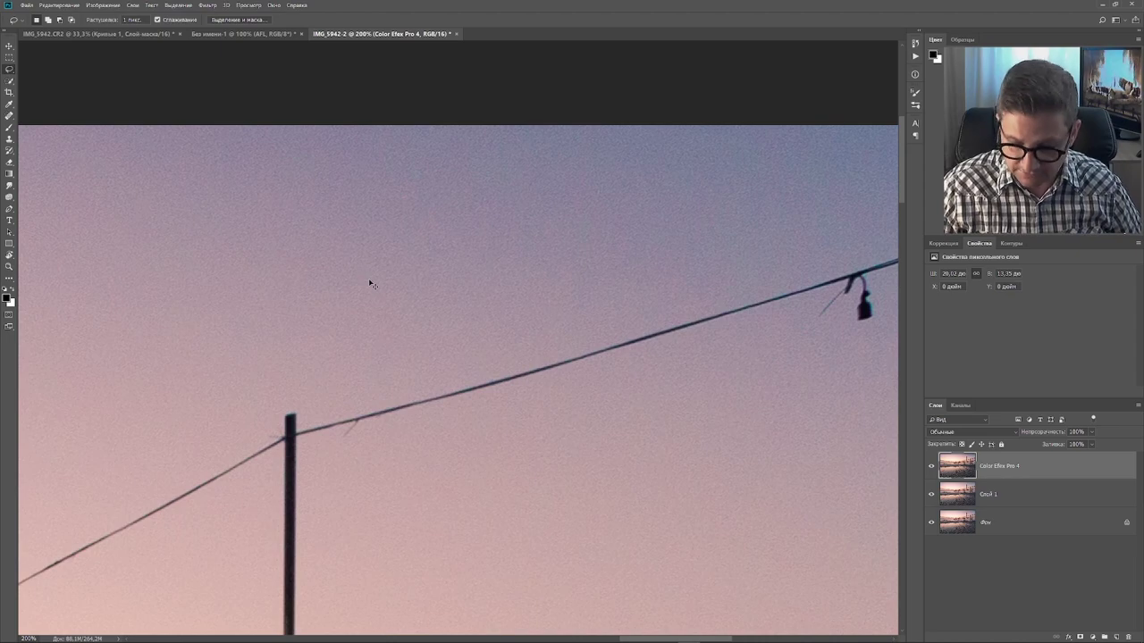
key("ctrl+0")
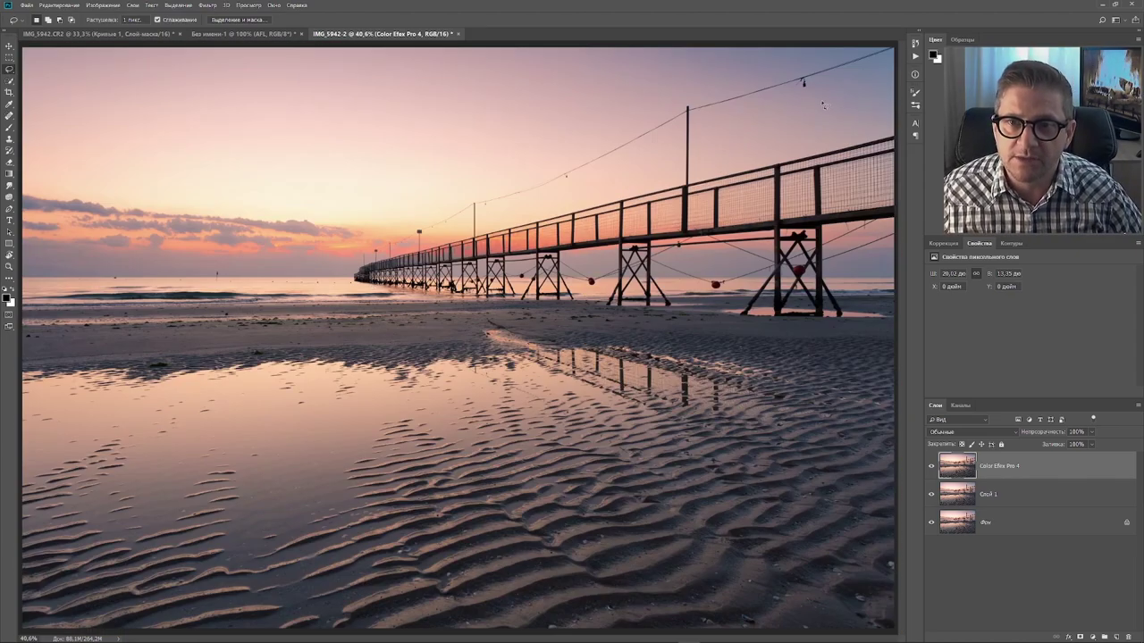
Step: At actual pixel size, content-aware fill away the lamp hanging on the wire
key("ctrl+1")
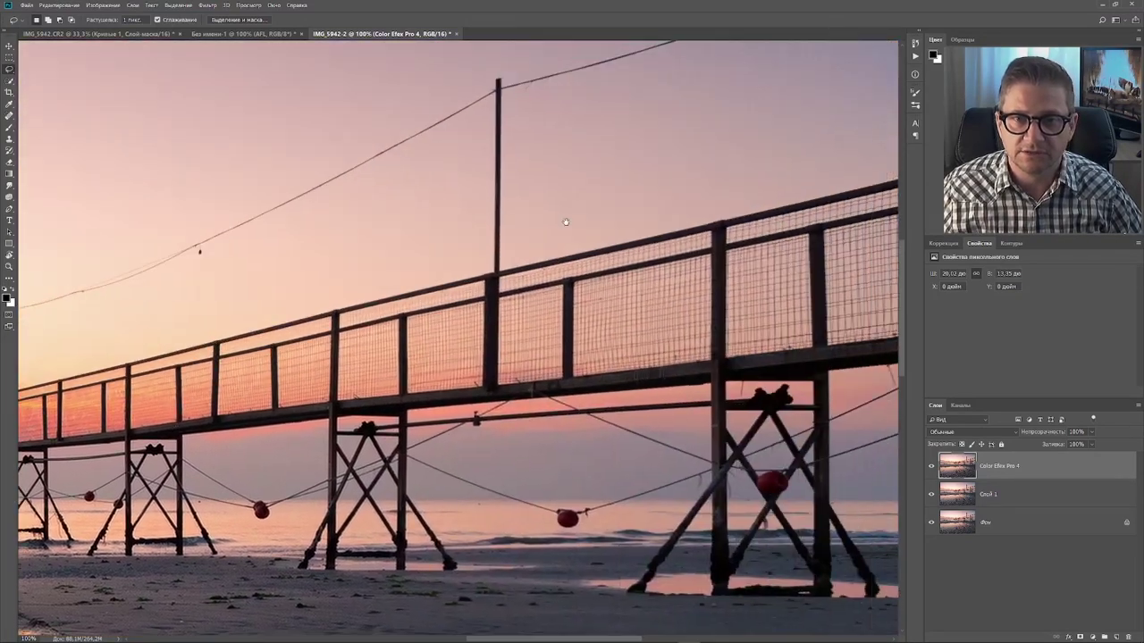
left_click_drag(594, 182, 308, 319)
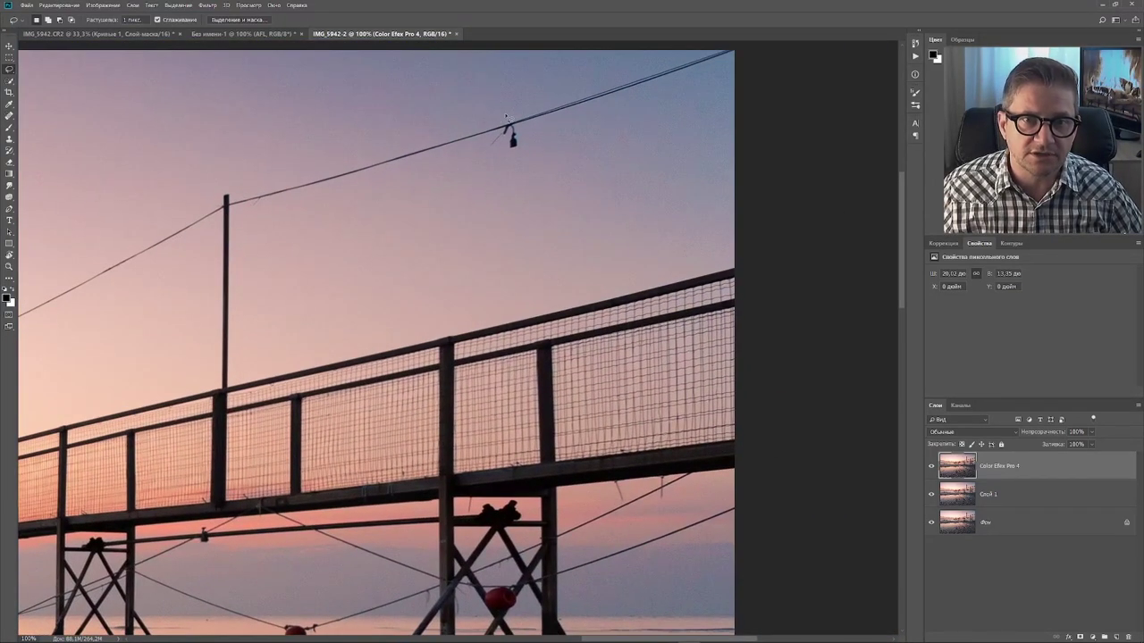
mouse_move(506, 117)
left_mouse_down()
mouse_move(488, 150)
mouse_move(506, 115)
left_mouse_up()
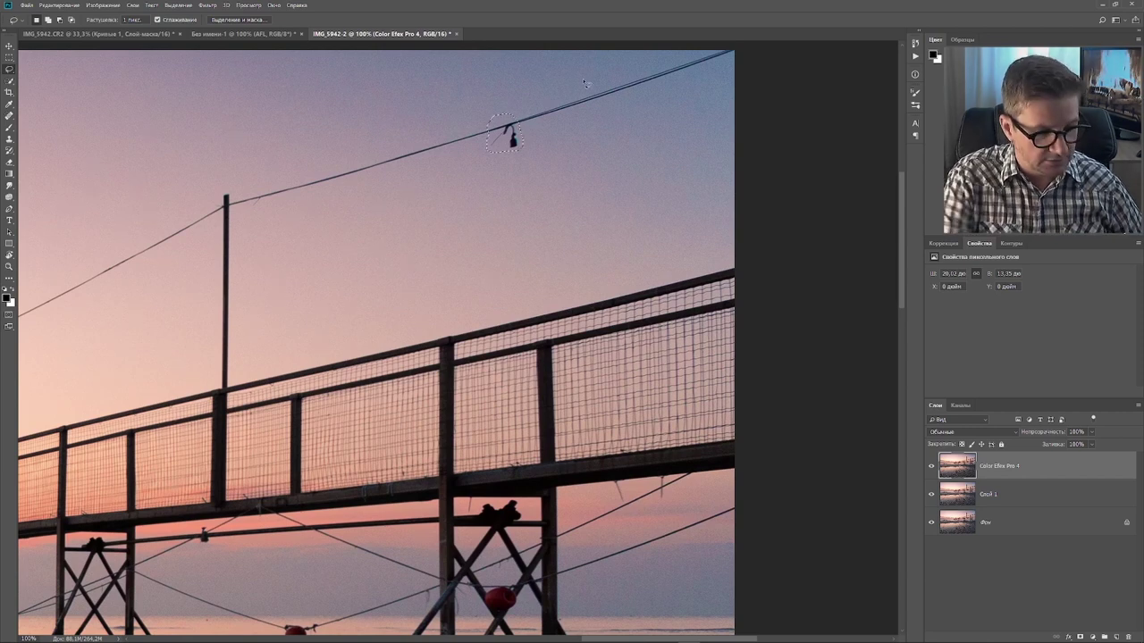
key("shift+BackSpace")
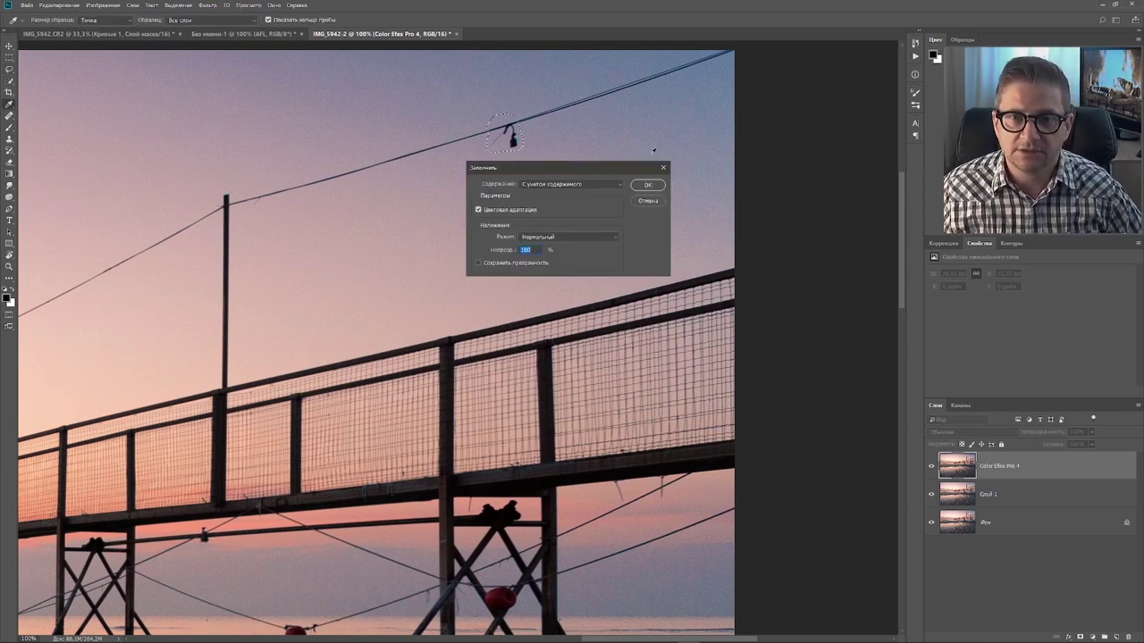
left_click(649, 185)
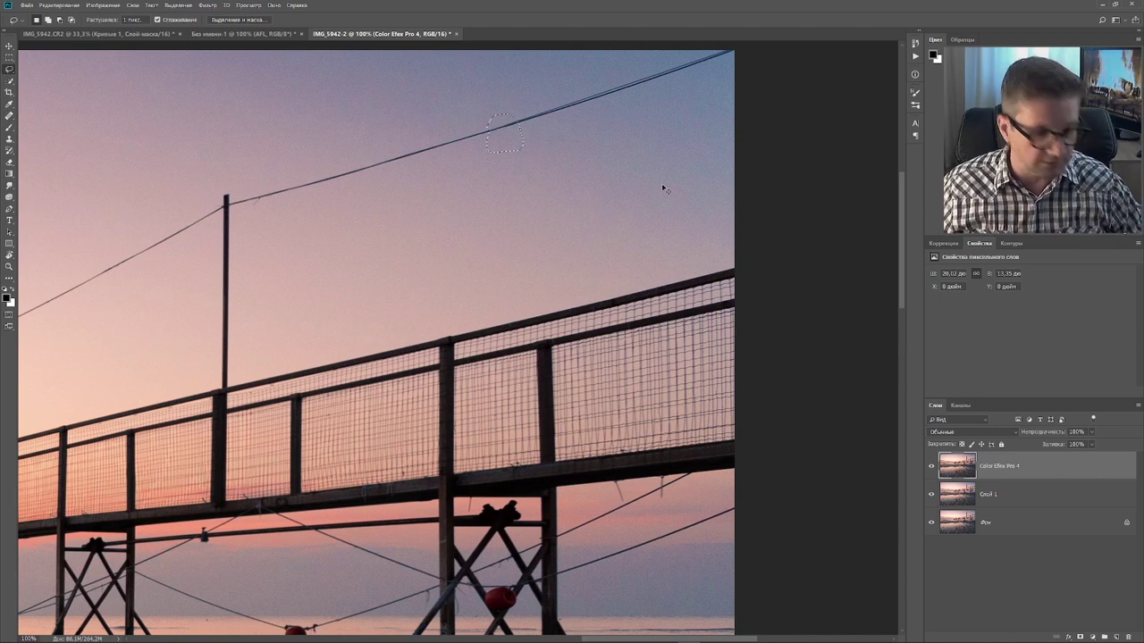
key("ctrl+d")
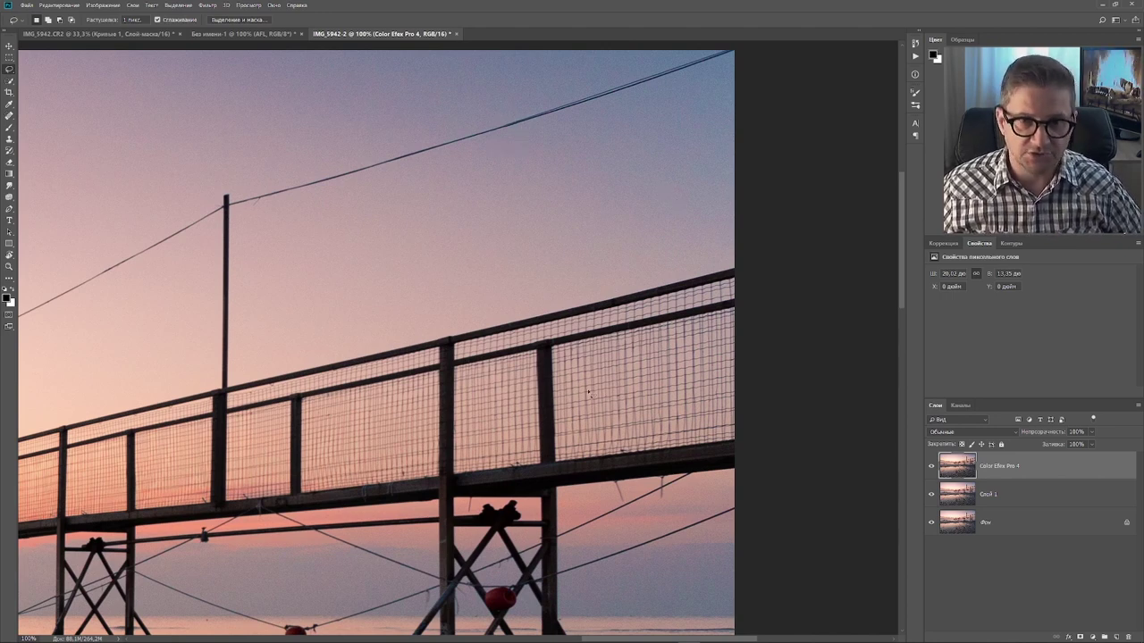
Step: Content-aware fill the two small flaws beside the pier support, including the dark post
scroll(549, 451, "down", 5)
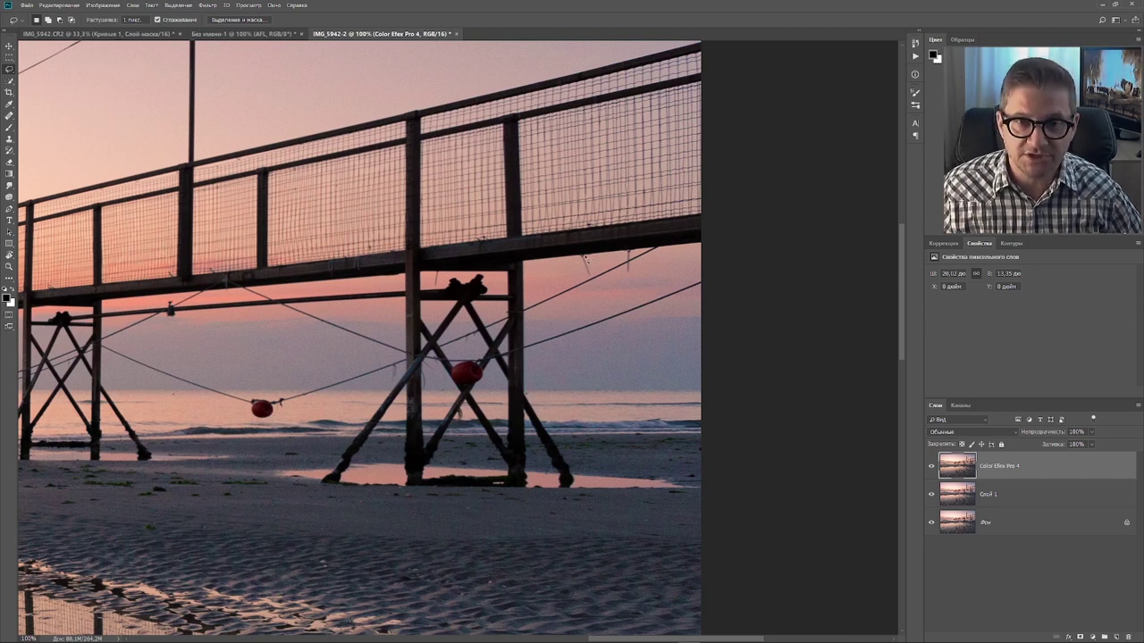
mouse_move(578, 256)
left_mouse_down()
mouse_move(588, 279)
mouse_move(595, 258)
mouse_move(582, 255)
left_mouse_up()
key("shift+F6")
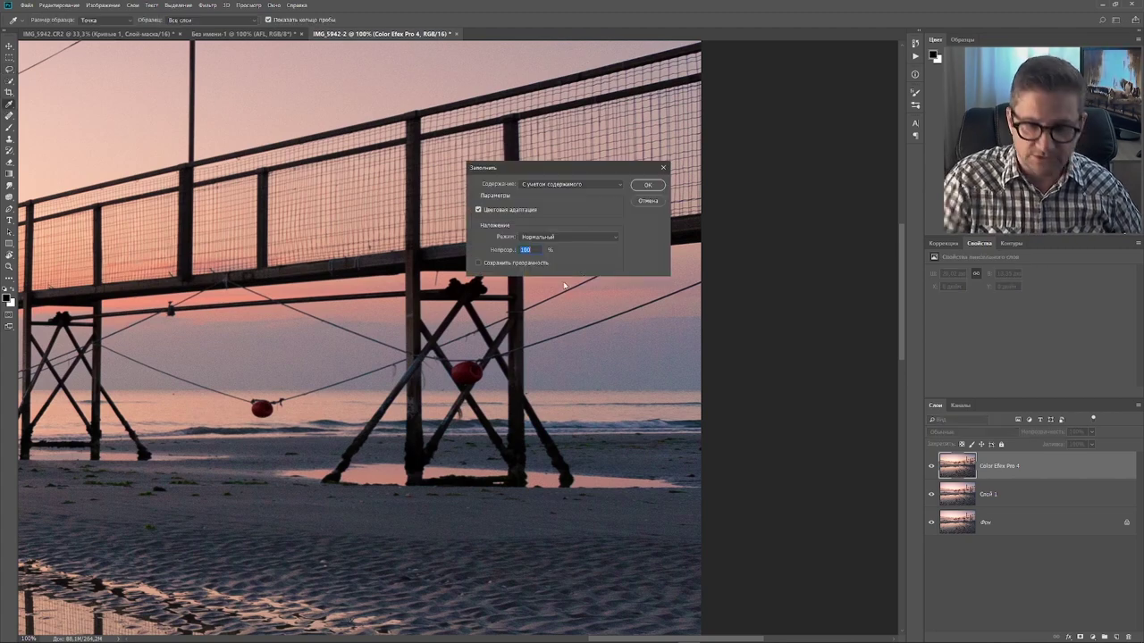
key("Return")
scroll(565, 284, "up", 2)
scroll(438, 367, "right", 3)
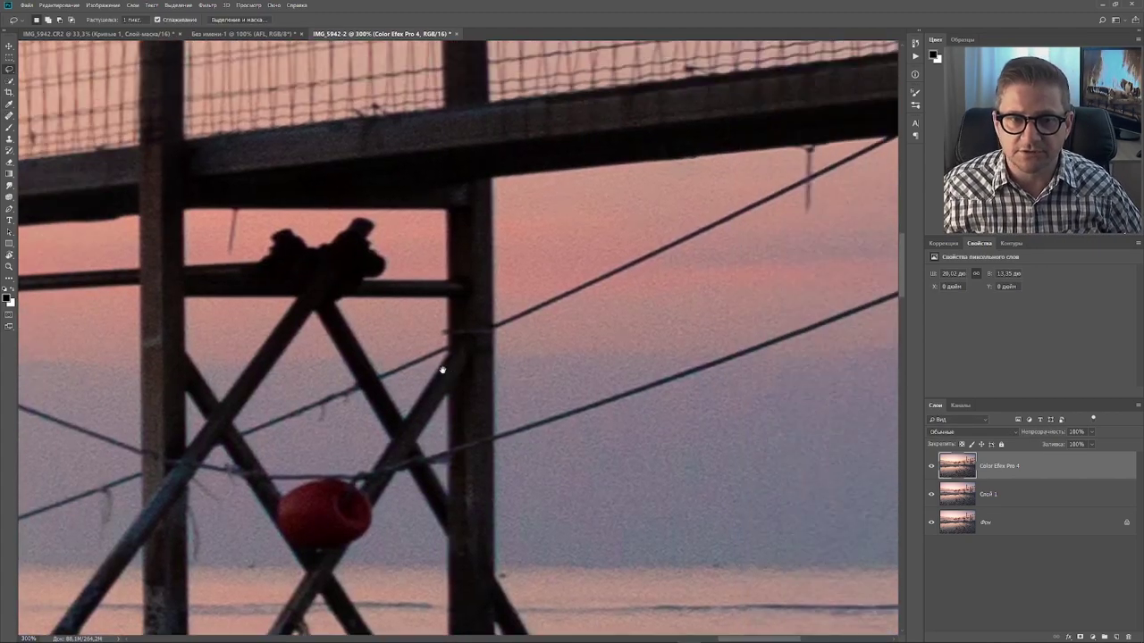
scroll(447, 285, "down", 2)
mouse_move(465, 208)
left_mouse_down()
mouse_move(444, 254)
mouse_move(458, 266)
mouse_move(466, 211)
left_mouse_up()
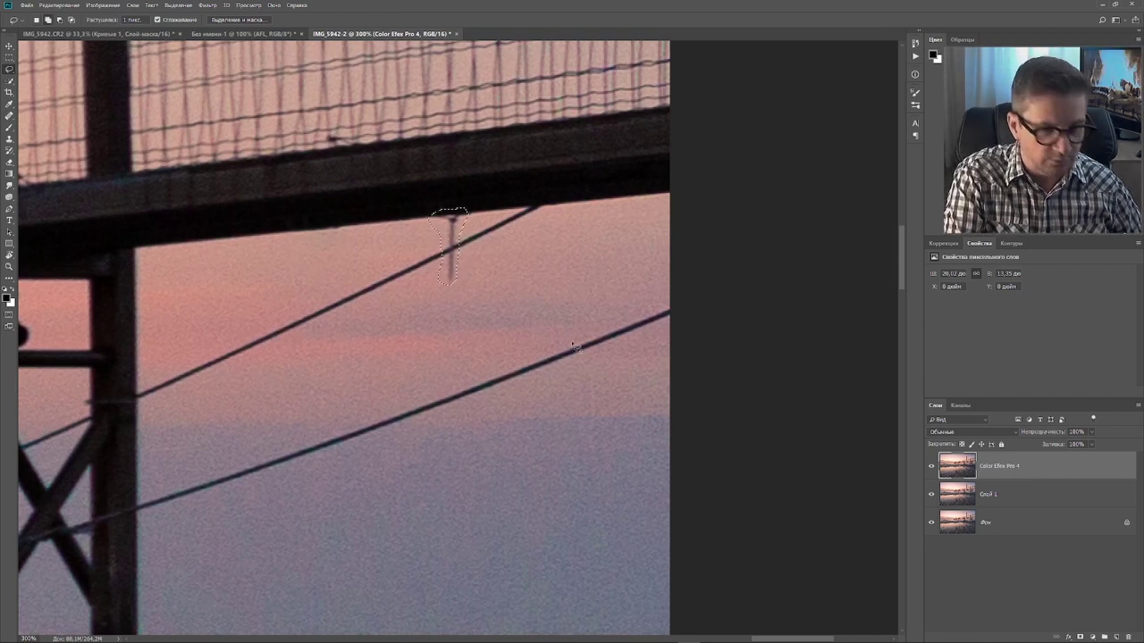
key("shift+F5")
key("Return")
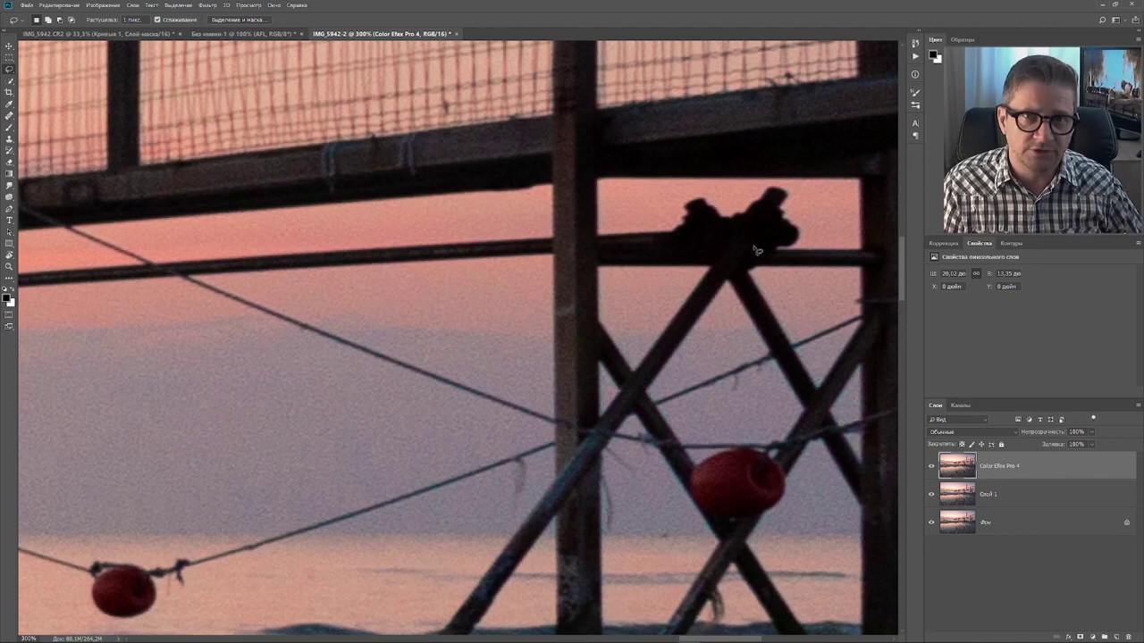
Step: Zoom into the left horizon and content-aware fill away the small post
key("ctrl+0")
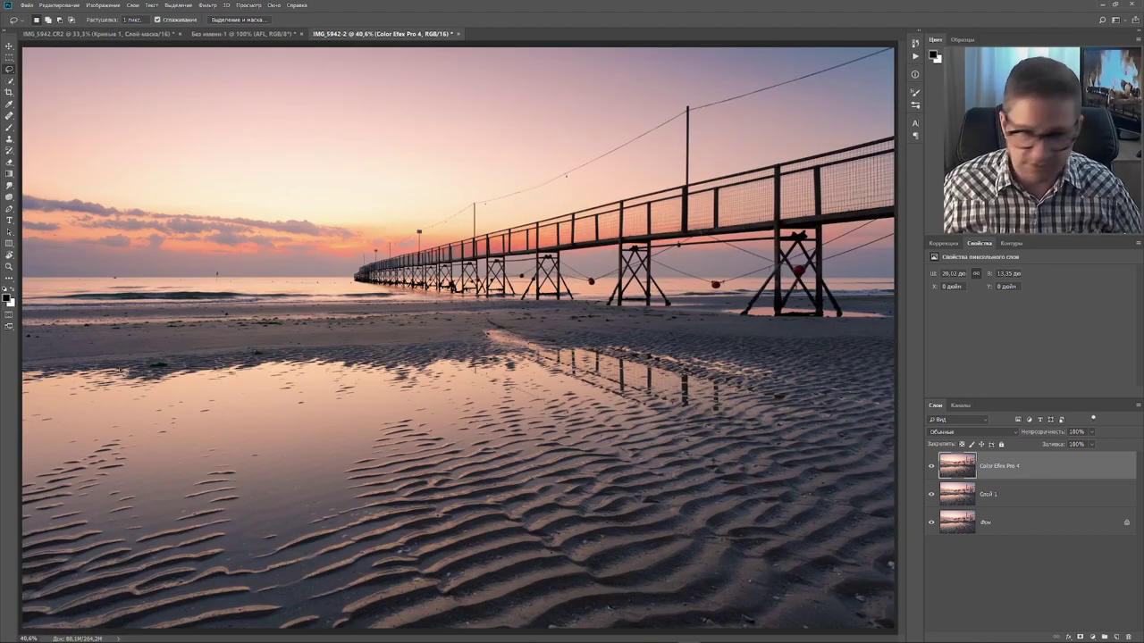
key("ctrl+plus")
key("ctrl+plus")
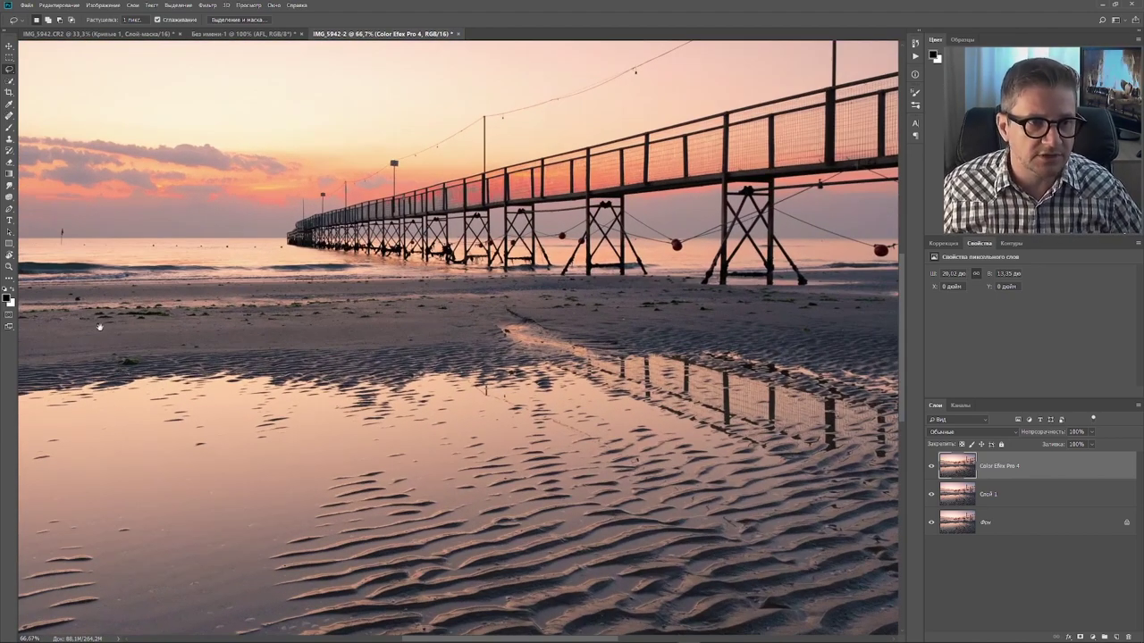
left_click_drag(104, 363, 503, 420)
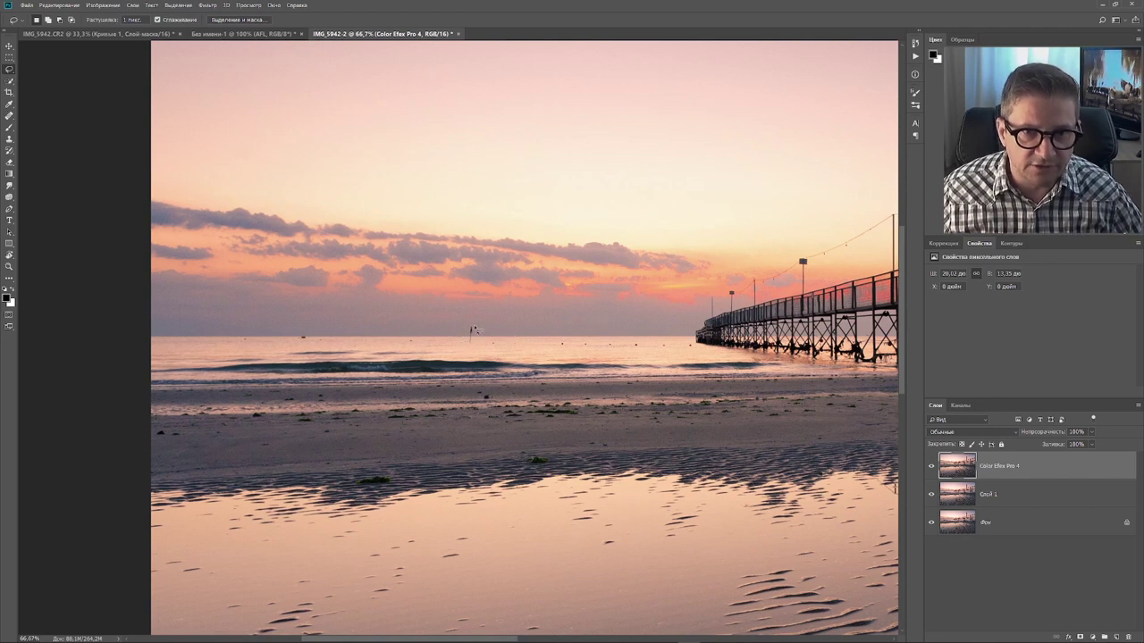
mouse_move(470, 329)
left_mouse_down()
mouse_move(481, 335)
mouse_move(470, 325)
left_mouse_up()
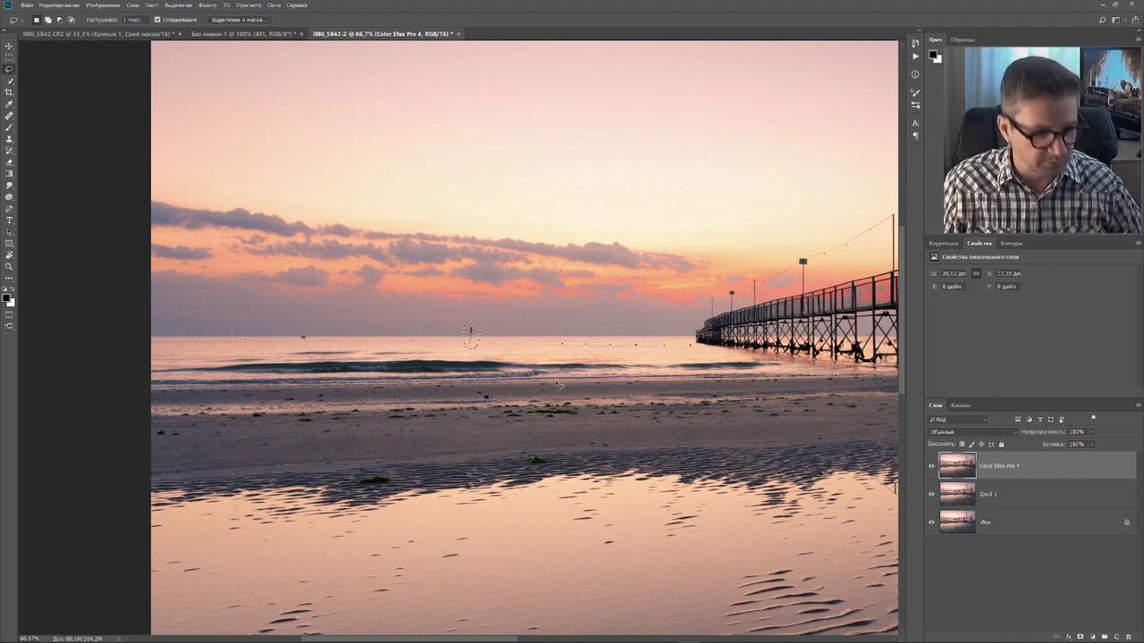
key("shift+F5")
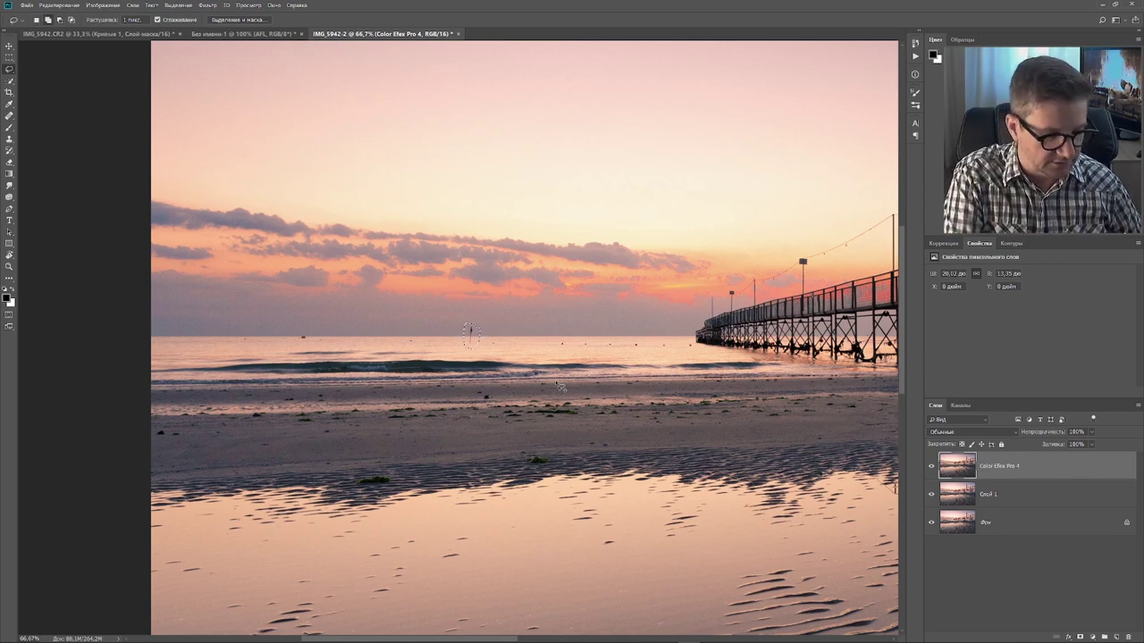
key("Return")
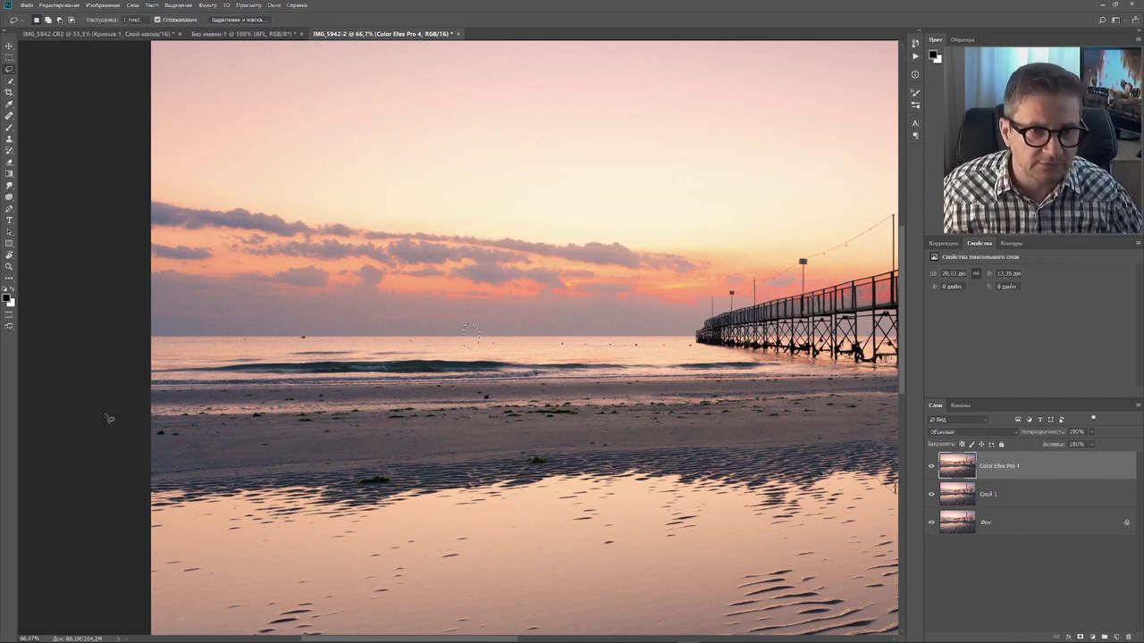
Step: Fill away the second dark object on the horizon, then fit the whole photo on screen
scroll(312, 345, "up", 3)
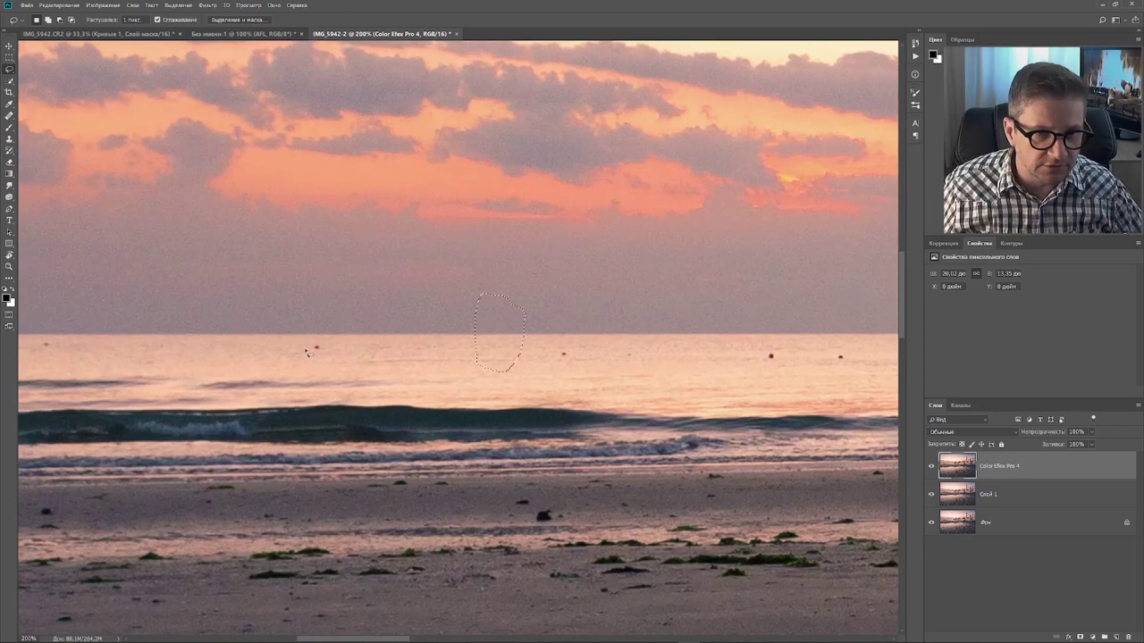
scroll(548, 376, "up", 1)
mouse_move(543, 372)
left_mouse_down()
mouse_move(542, 386)
mouse_move(547, 367)
left_mouse_up()
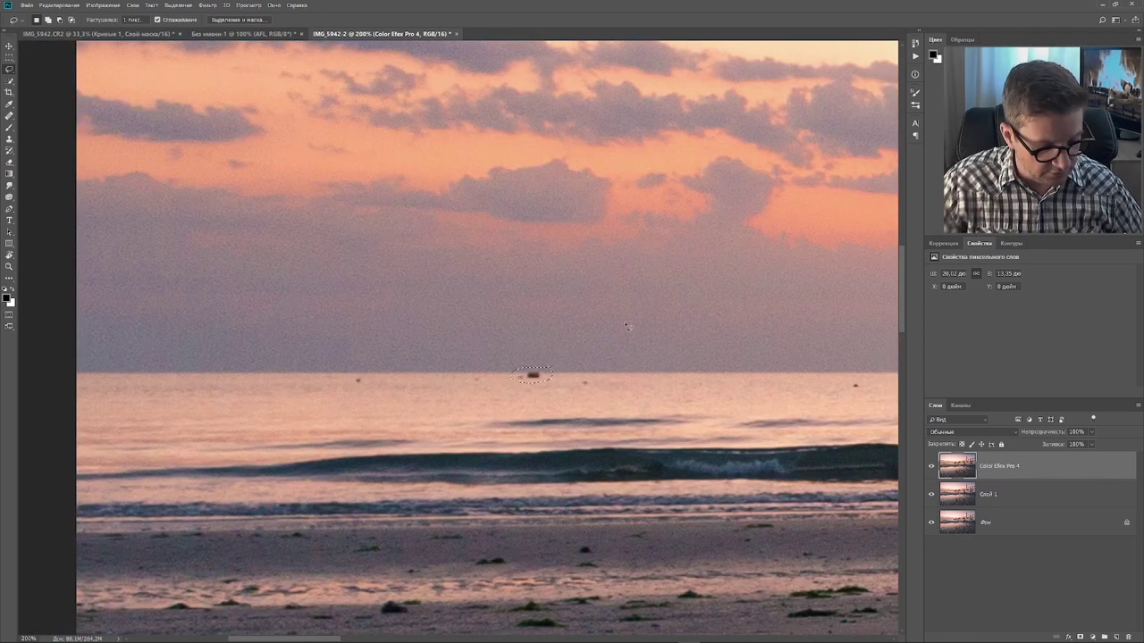
key("shift+F5")
key("Return")
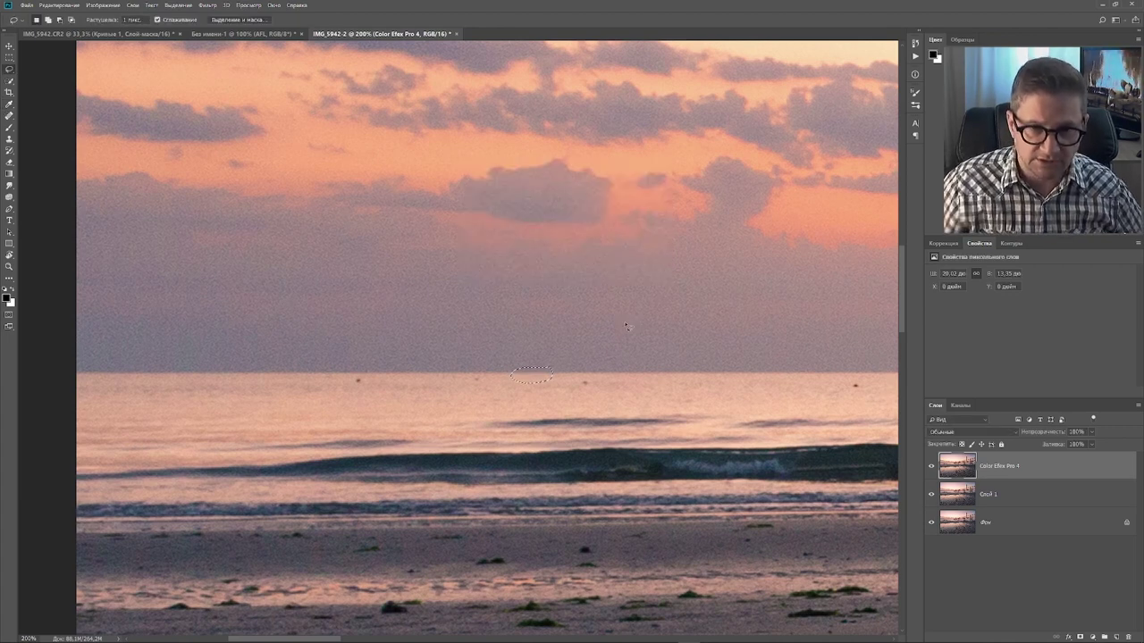
scroll(429, 316, "down", 2)
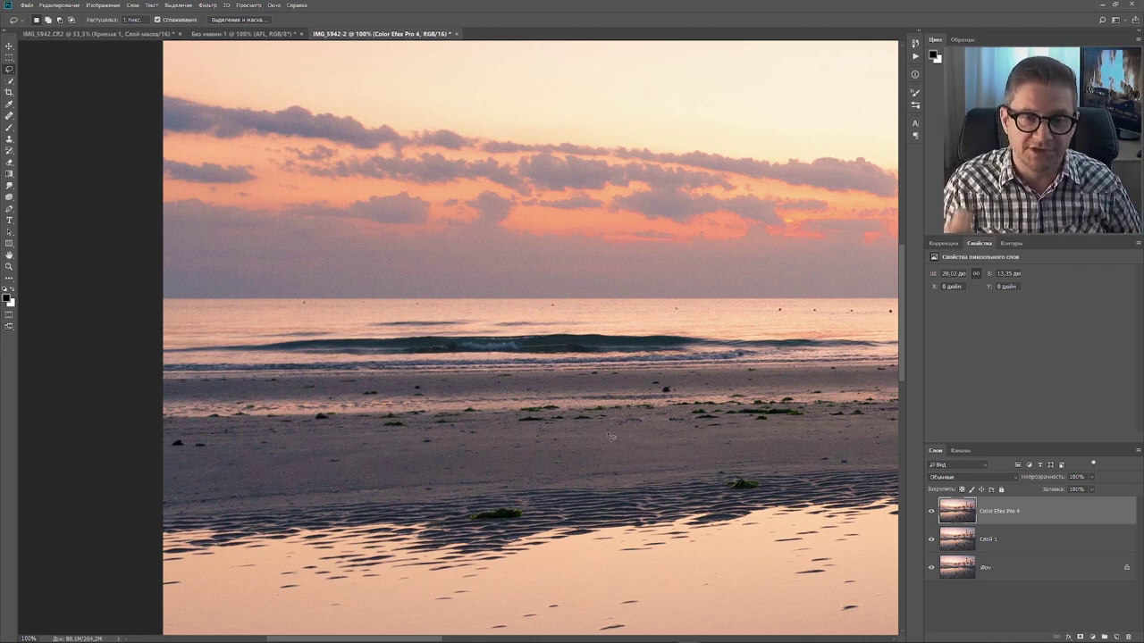
key("ctrl+0")
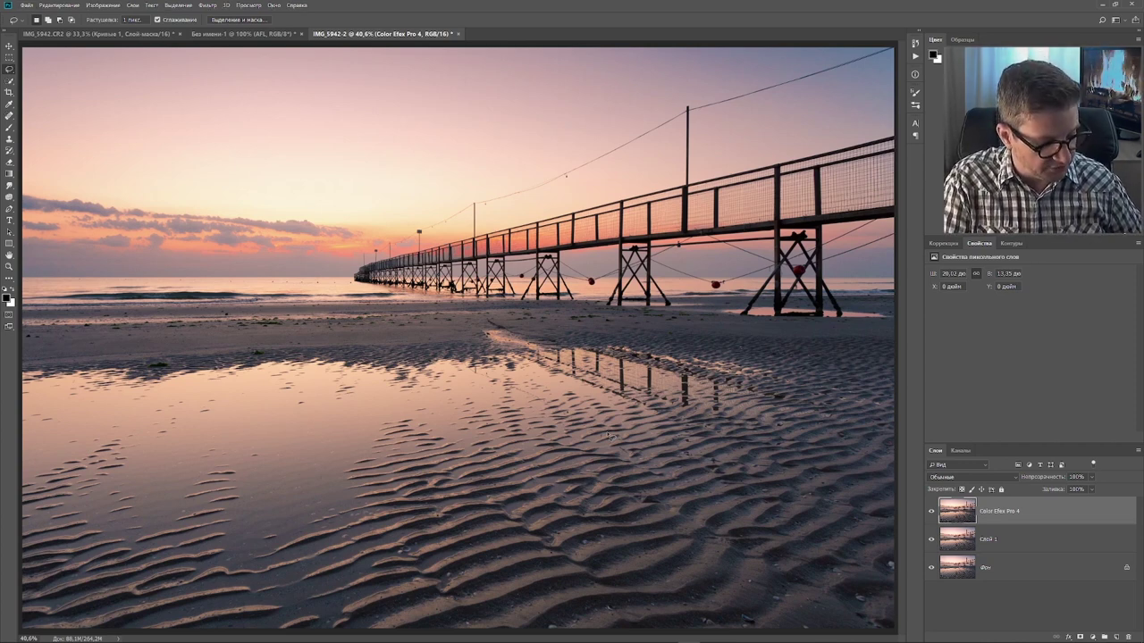
Step: Stamp visible layers into a new layer and apply Smart Sharpen at 150%, radius 0.9 px
key("ctrl+shift+alt+e")
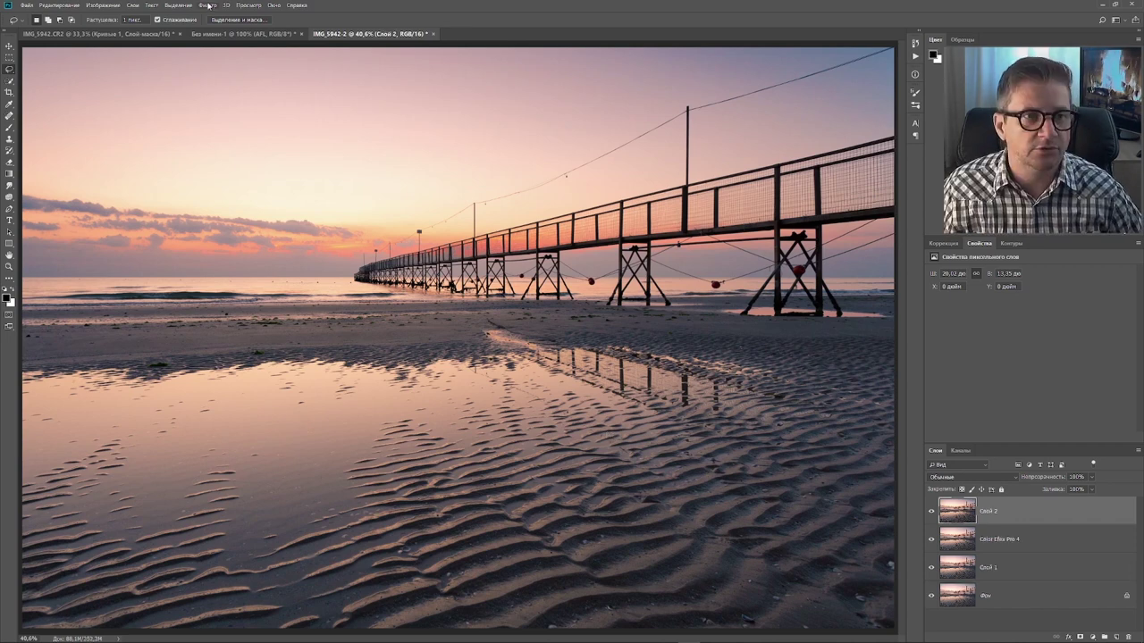
left_click(207, 5)
mouse_move(232, 166)
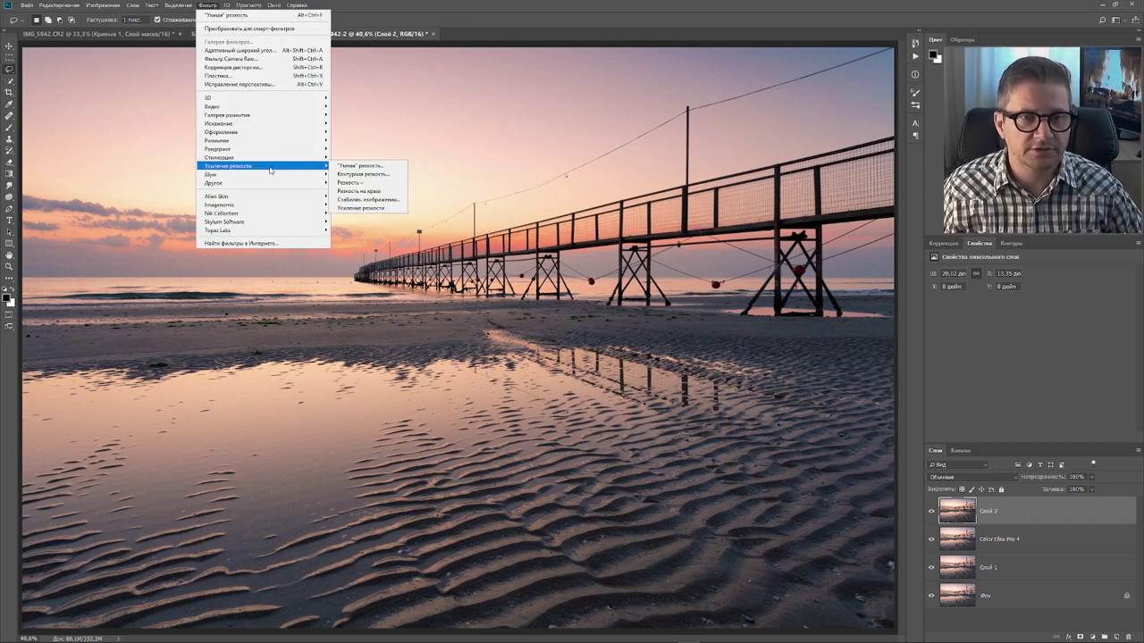
left_click(366, 166)
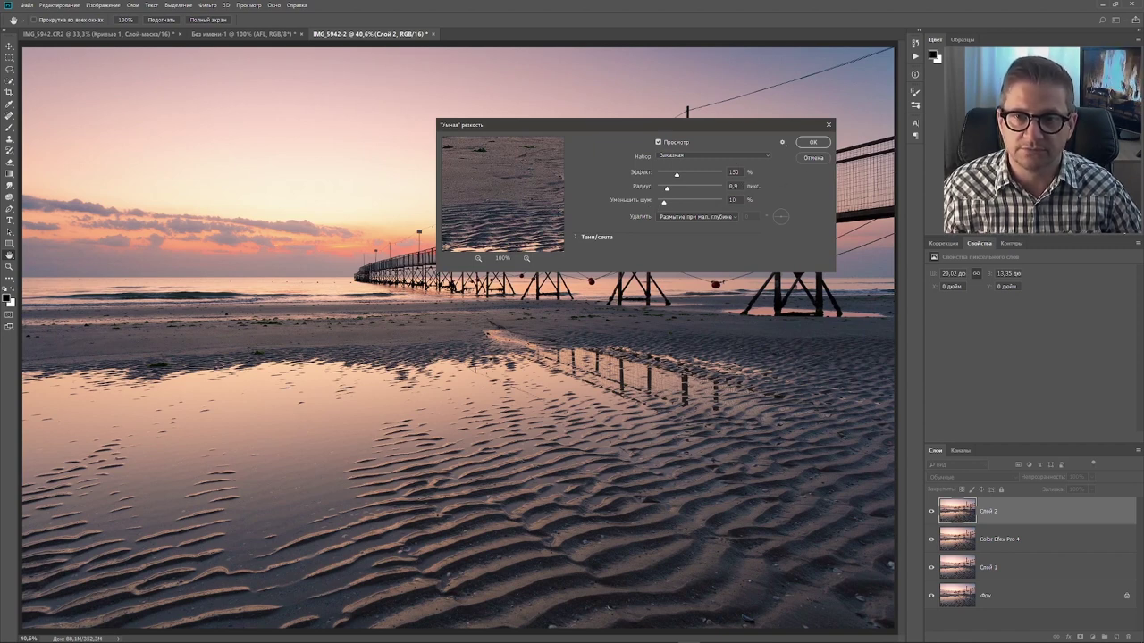
left_click(812, 143)
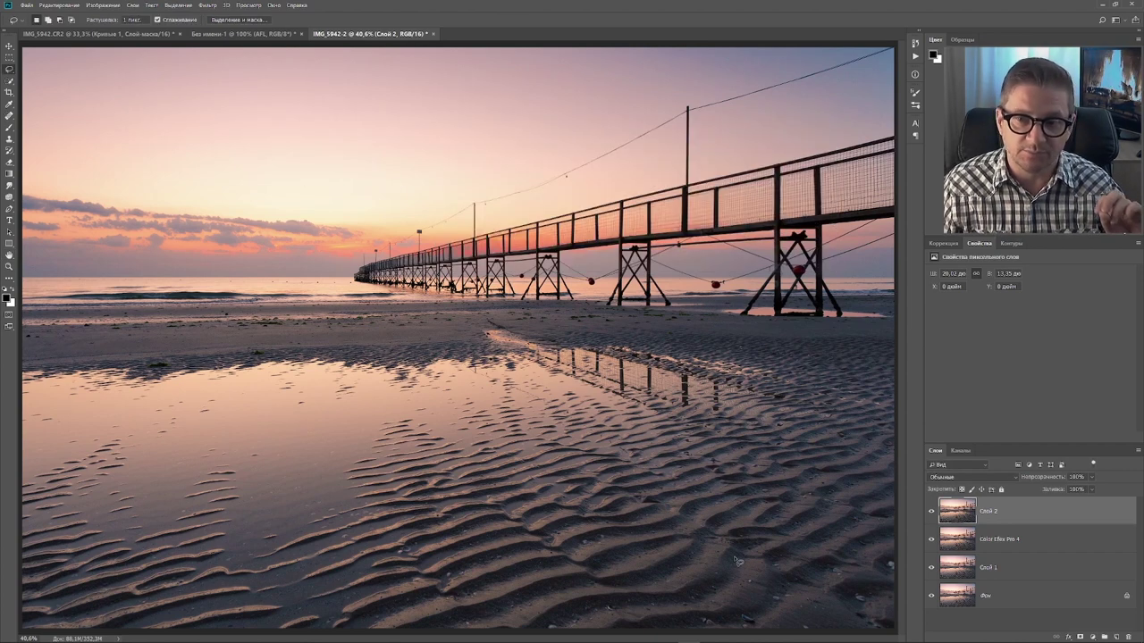
left_click(1080, 637)
Step: Add Curves 1 with a midtone anchor near 127 and the shadow point lifted near 33
left_click(1062, 524)
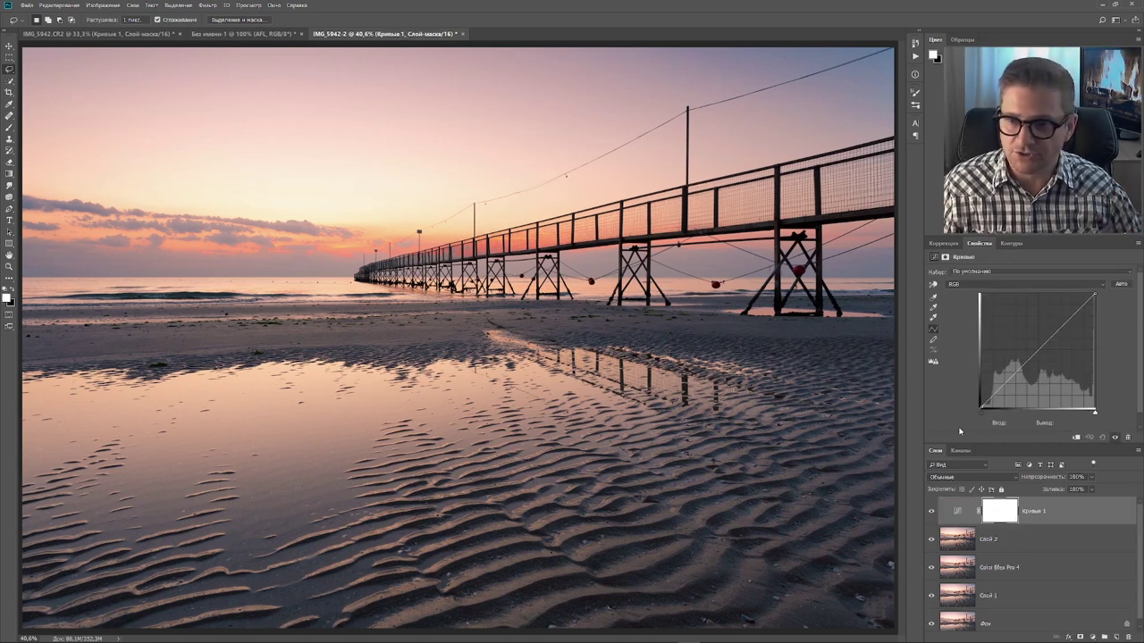
left_click_drag(980, 406, 976, 404)
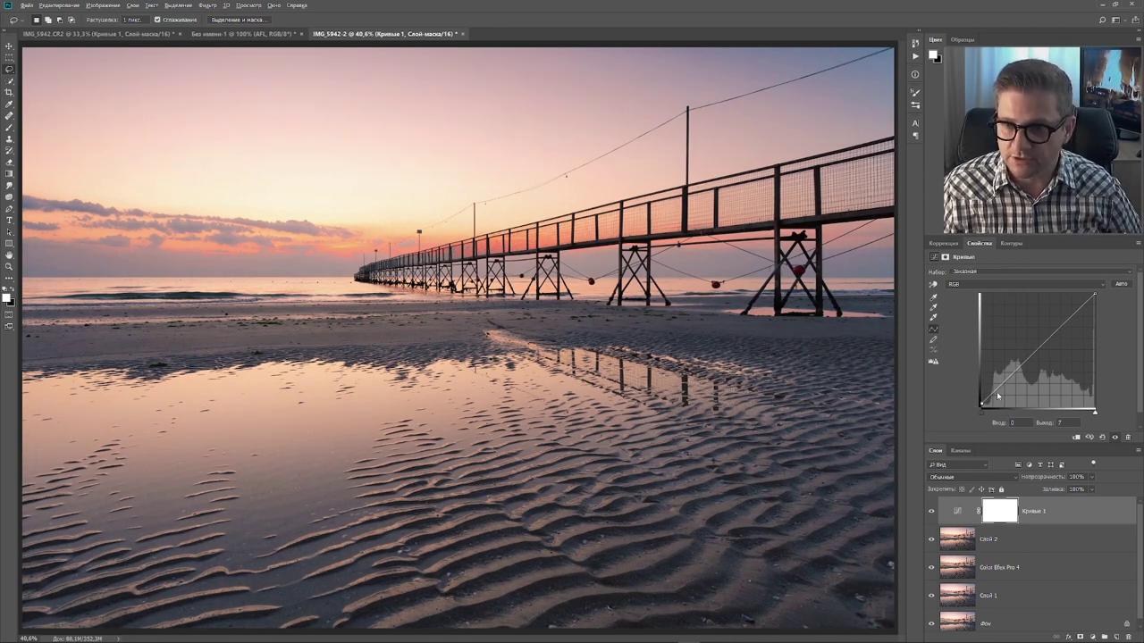
left_click(1037, 350)
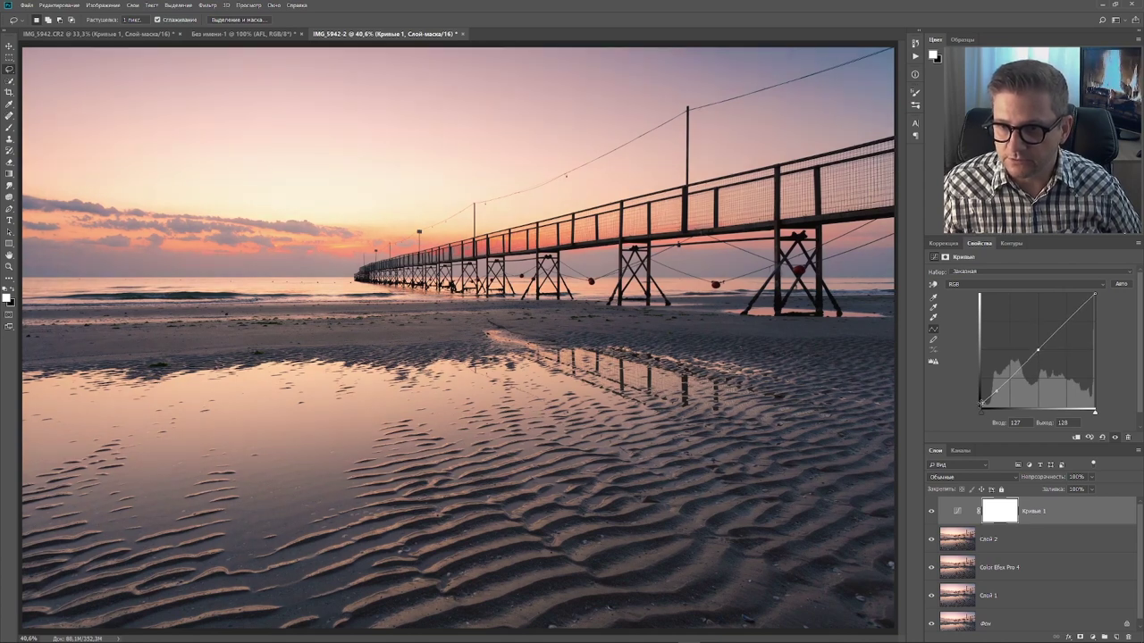
left_click_drag(981, 404, 980, 399)
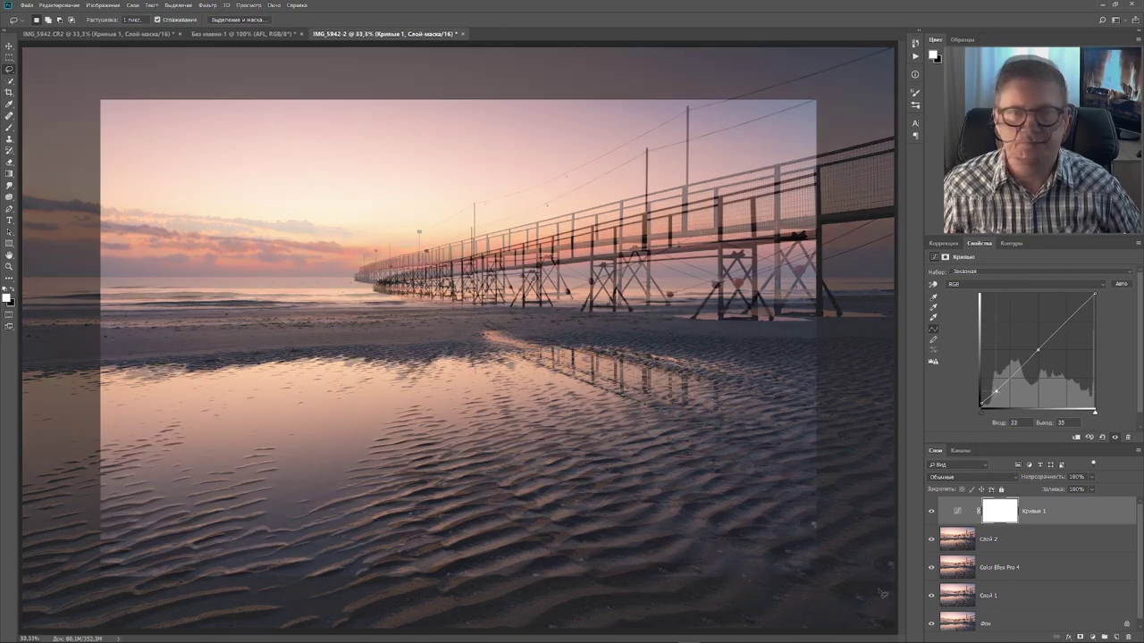
key("ctrl+minus")
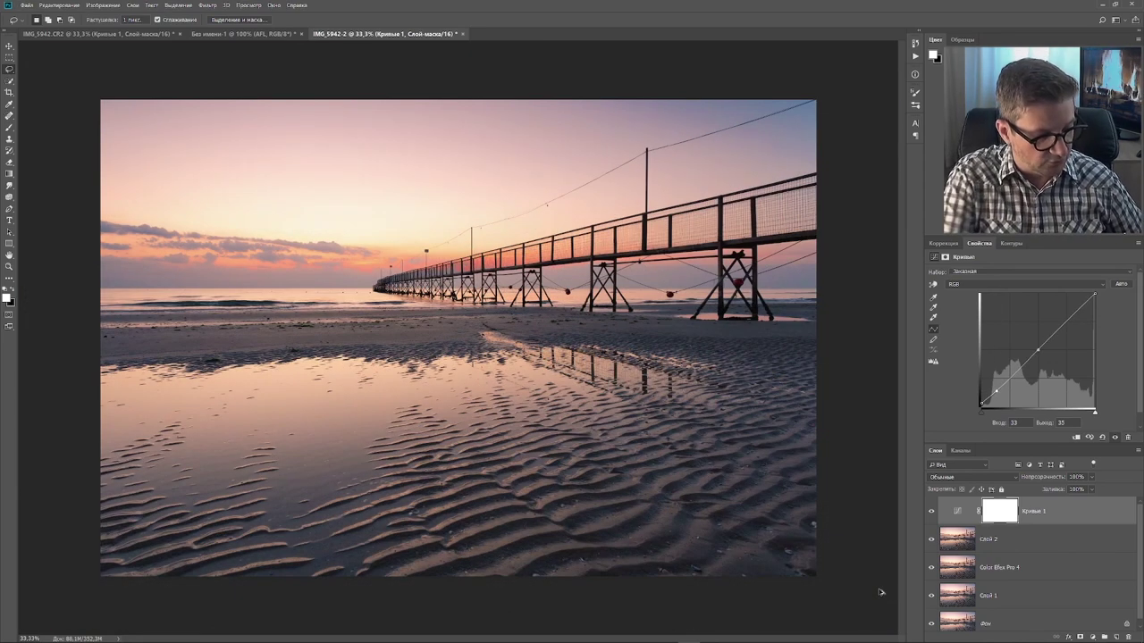
Step: Stamp all visible layers into Layer 3, then export a 2560-pixel-wide JPEG via Save for Web
key("ctrl+shift+alt+e")
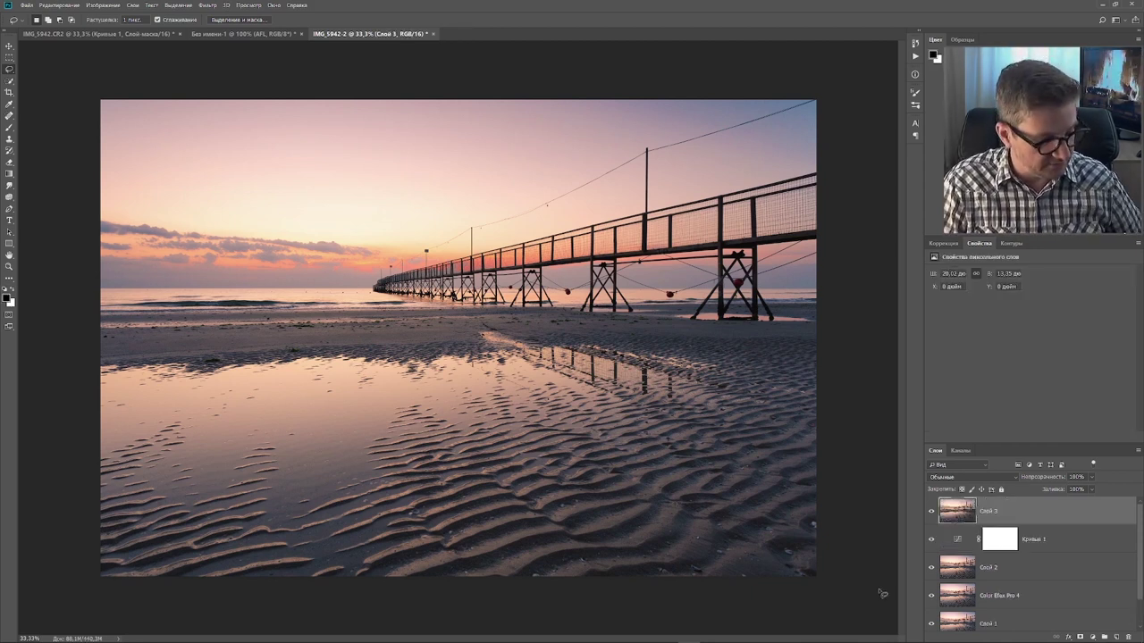
key("ctrl+alt+shift+s")
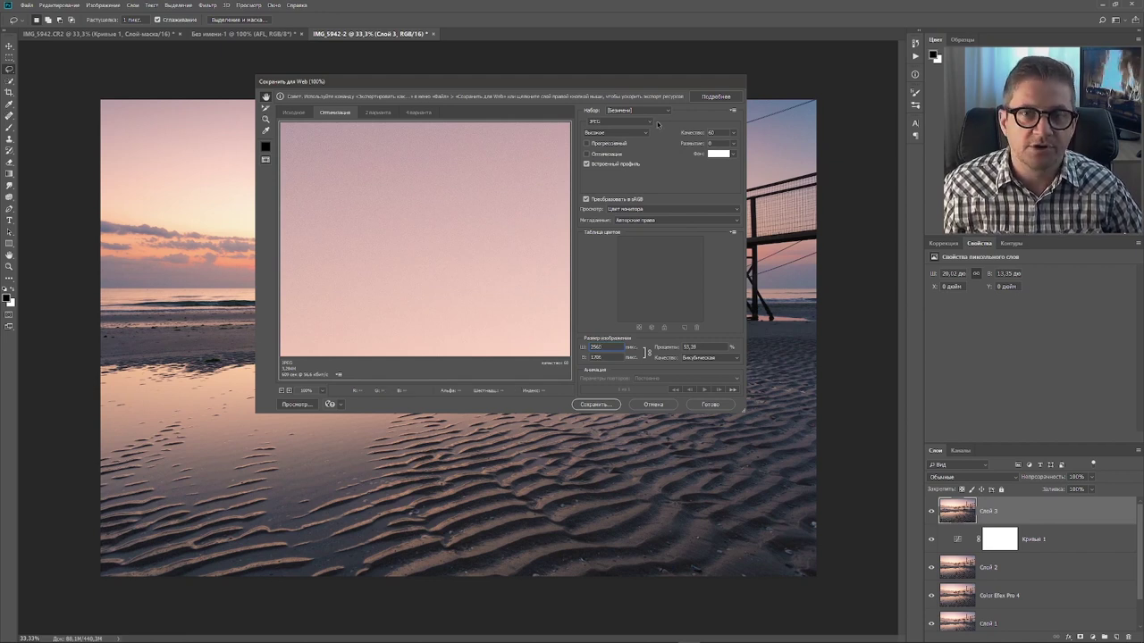
left_click(732, 133)
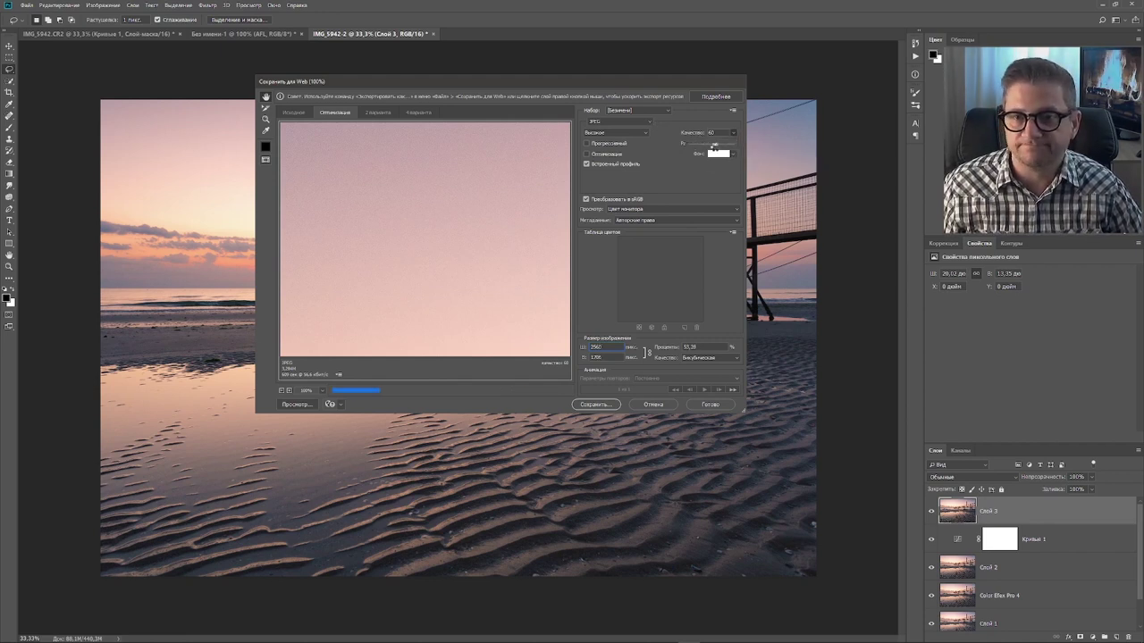
left_click(595, 404)
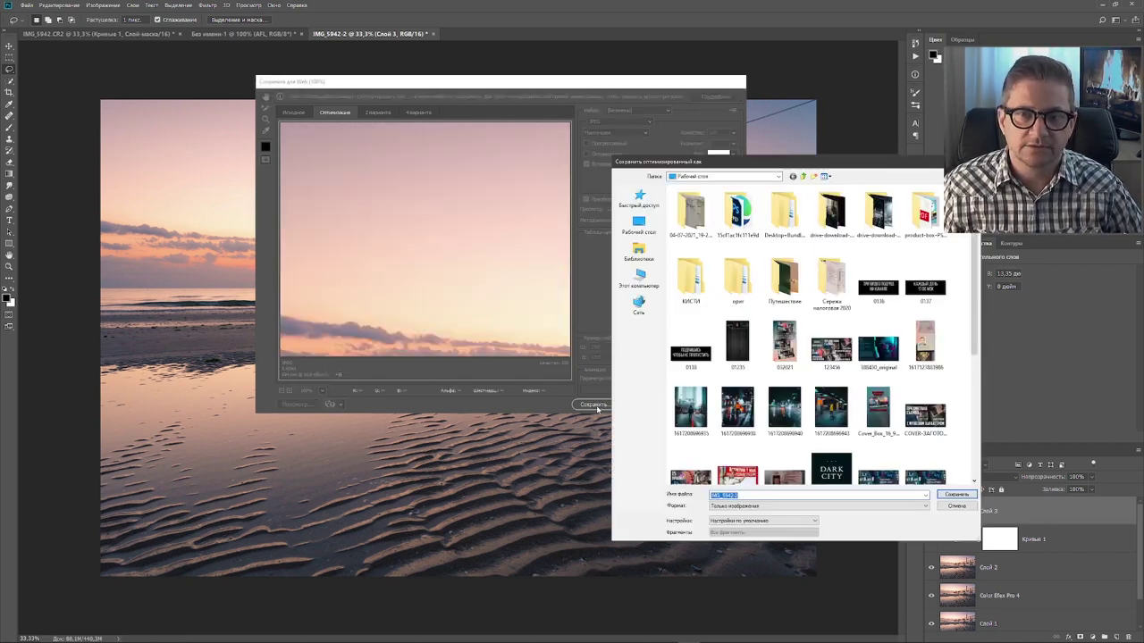
left_click(957, 494)
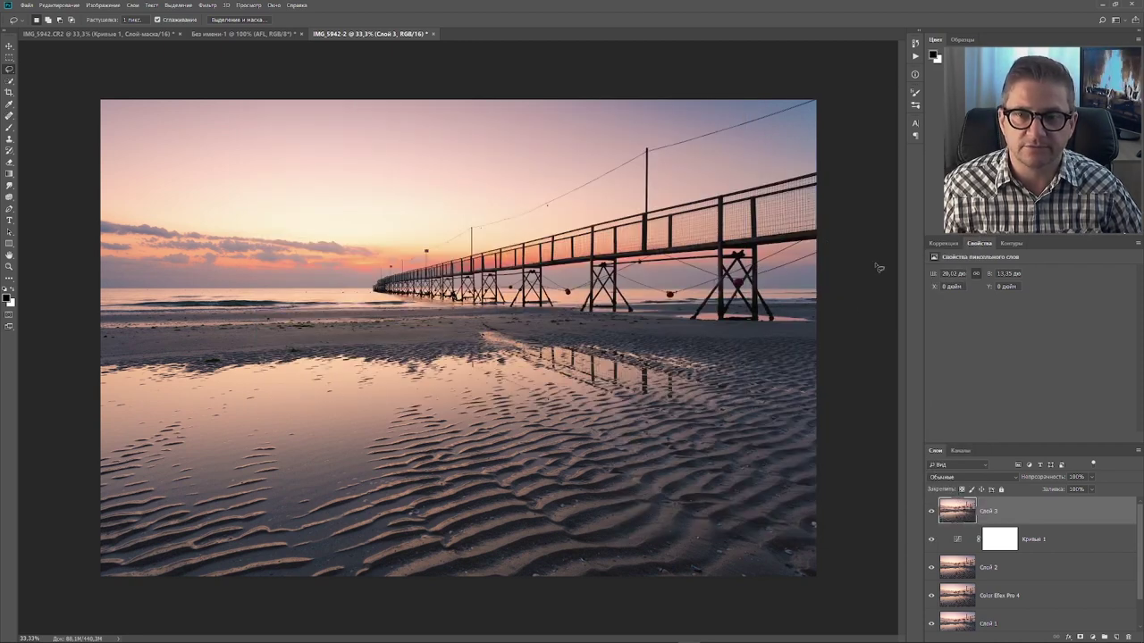